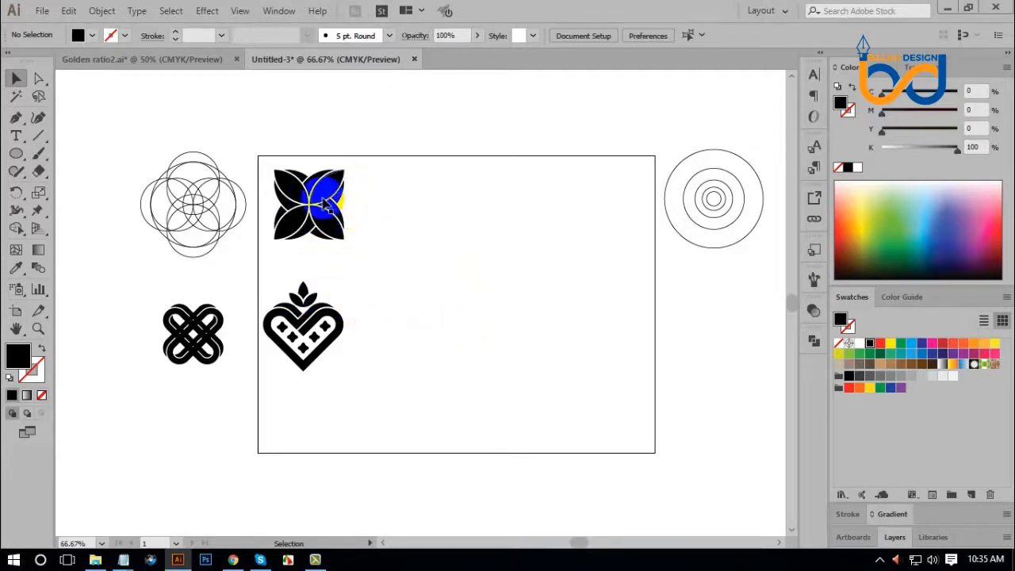
Step: Shift the flower logo and the heart logo slightly to the right on the artboard
{"action": "mouse_move", "coordinate": [325, 204]}
{"action": "left_mouse_down"}
{"action": "mouse_move", "coordinate": [381, 199]}
{"action": "mouse_move", "coordinate": [336, 204]}
{"action": "left_mouse_up"}
{"action": "left_click", "coordinate": [403, 301]}
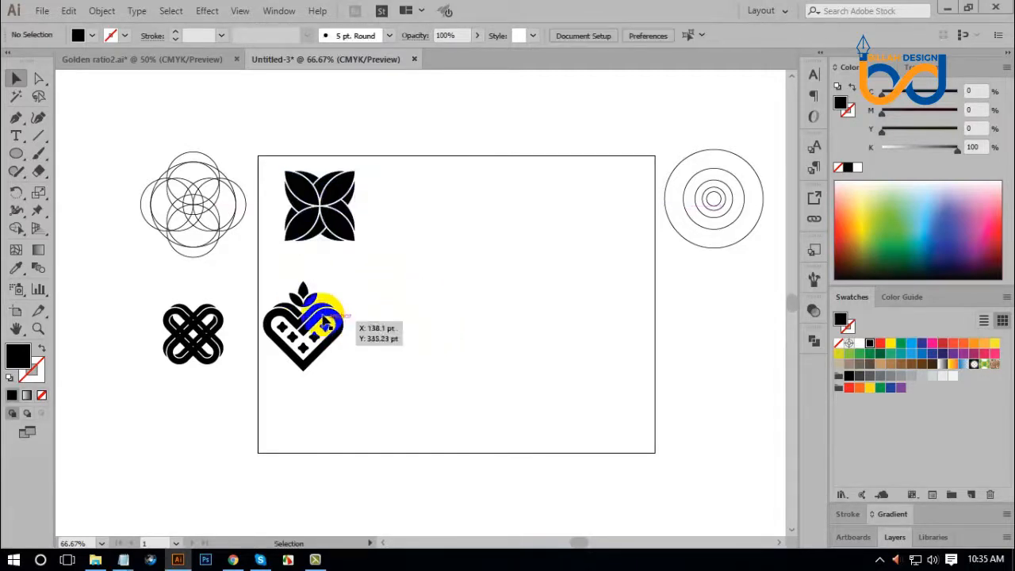
{"action": "left_click_drag", "start_coordinate": [324, 320], "coordinate": [340, 304]}
{"action": "left_click", "coordinate": [420, 365]}
{"action": "left_click", "coordinate": [464, 357]}
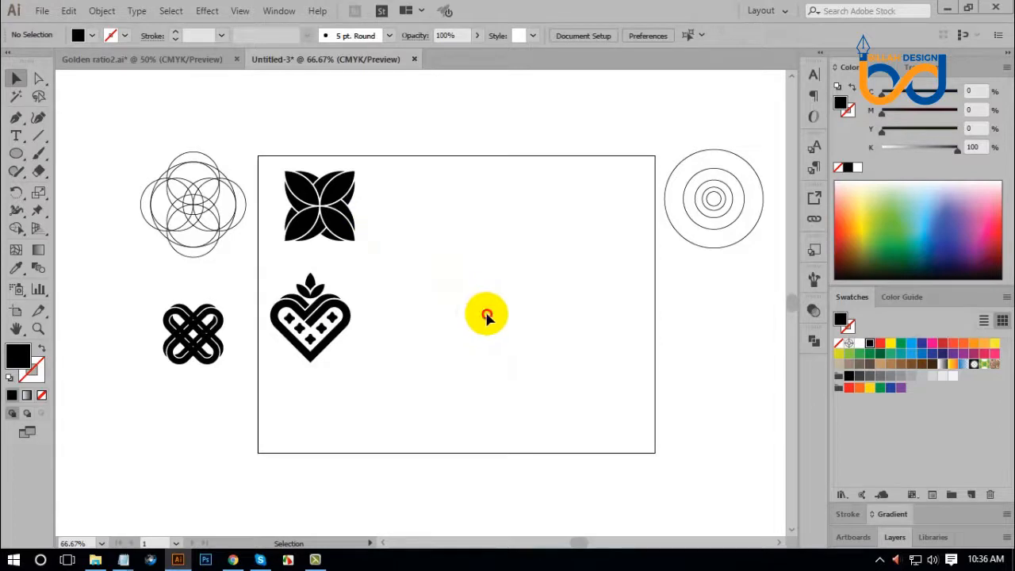
Step: Reposition the heart logo slightly lower and the flower logo slightly closer to the artboard's left edge
{"action": "left_click", "coordinate": [196, 316]}
{"action": "left_click", "coordinate": [292, 395]}
{"action": "left_click_drag", "start_coordinate": [311, 311], "coordinate": [309, 321]}
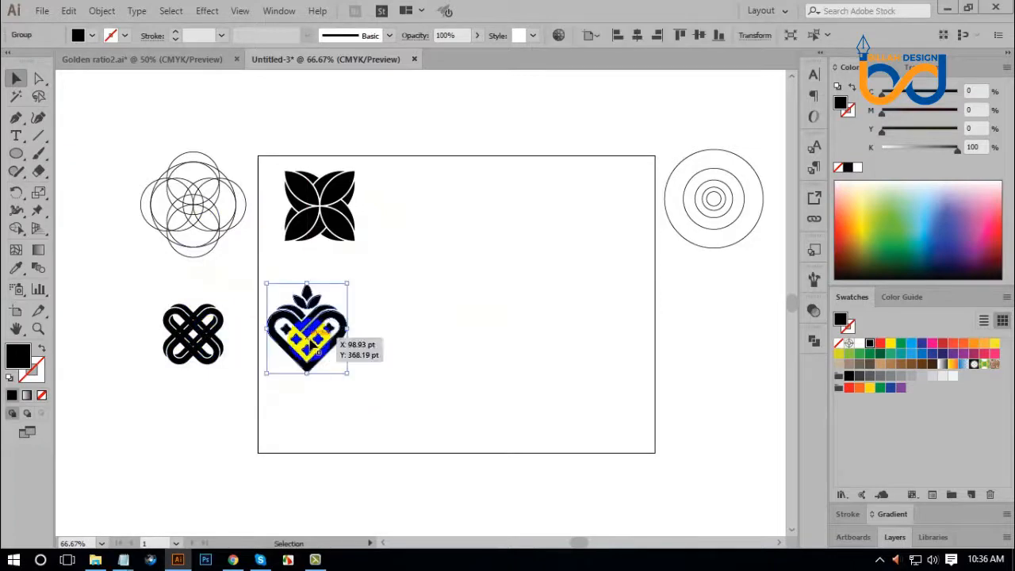
{"action": "left_click", "coordinate": [226, 271]}
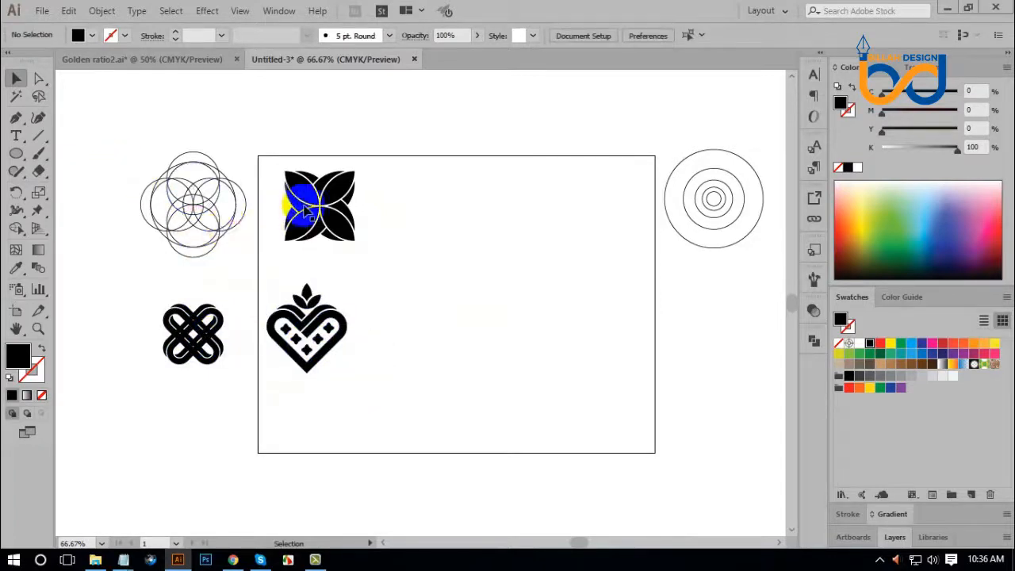
{"action": "left_click_drag", "start_coordinate": [293, 208], "coordinate": [279, 208]}
{"action": "left_click", "coordinate": [387, 238]}
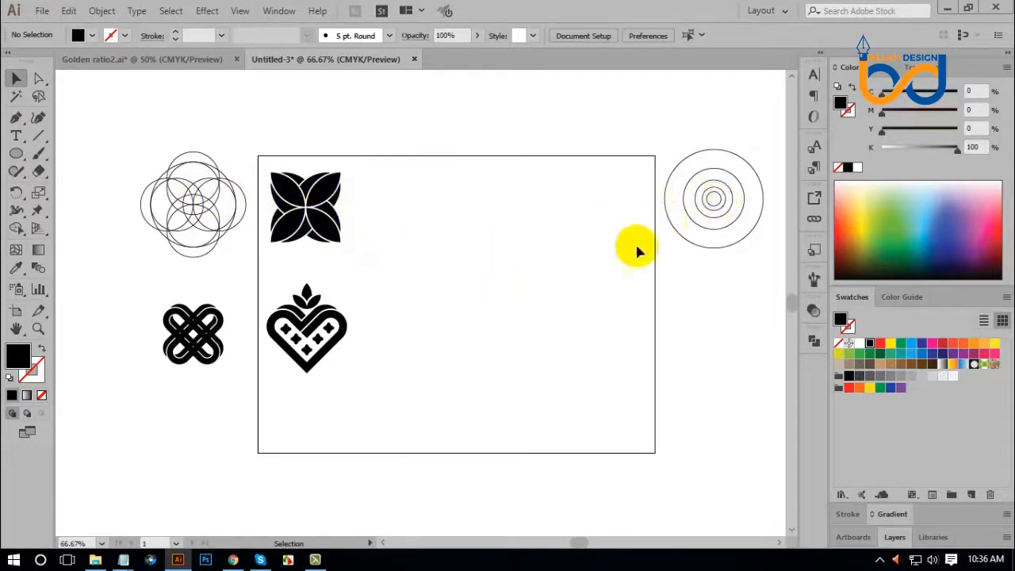
Step: Copy the two outermost circles of the concentric set onto the right half of the artboard
{"action": "left_click", "coordinate": [204, 193]}
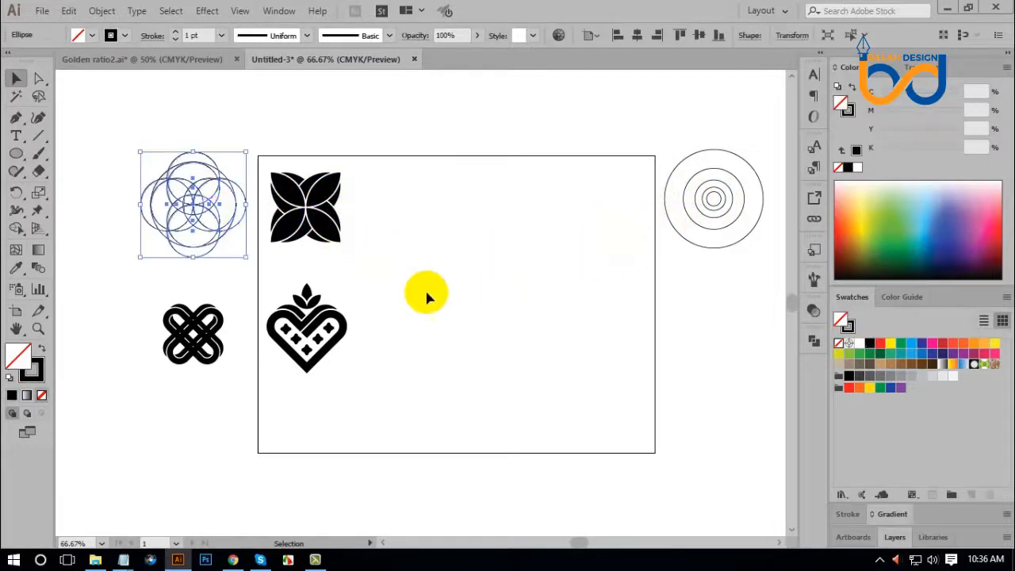
{"action": "left_click", "coordinate": [426, 290]}
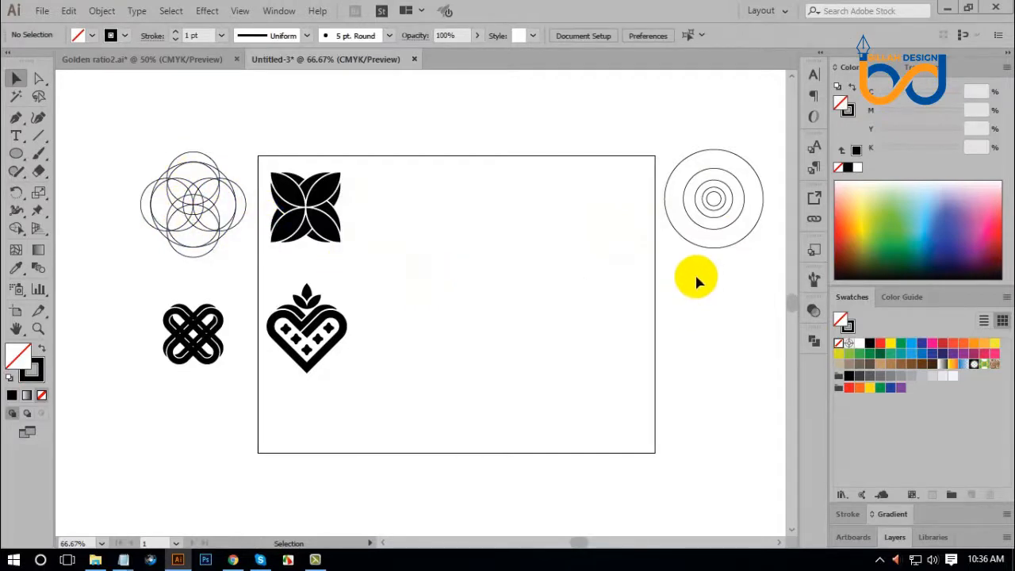
{"action": "left_click_drag", "start_coordinate": [716, 236], "coordinate": [541, 292]}
{"action": "left_click", "coordinate": [583, 335]}
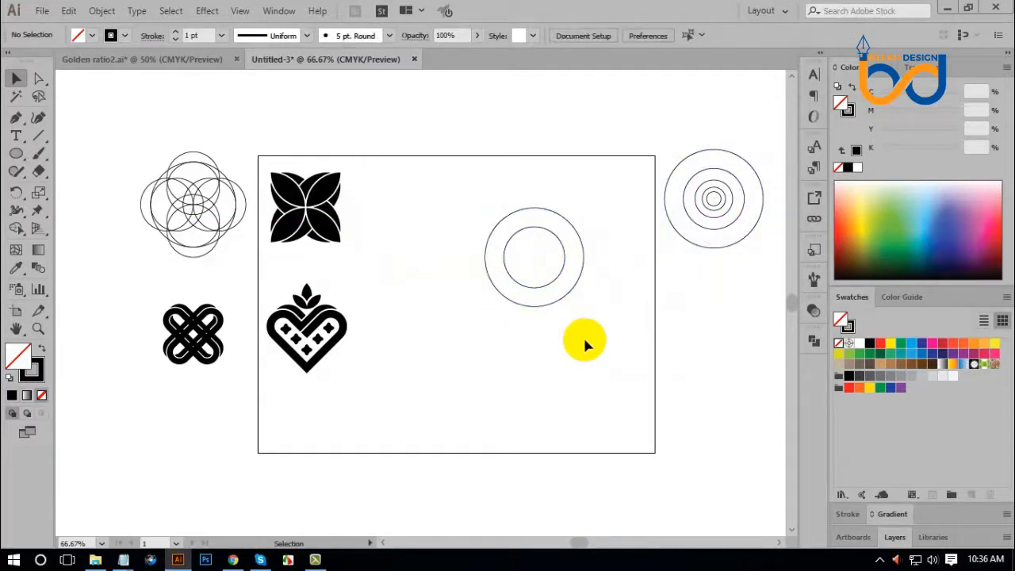
Step: Move the smaller copied circle straight up until its top edge touches the top of the larger circle
{"action": "key", "text": "ctrl+1"}
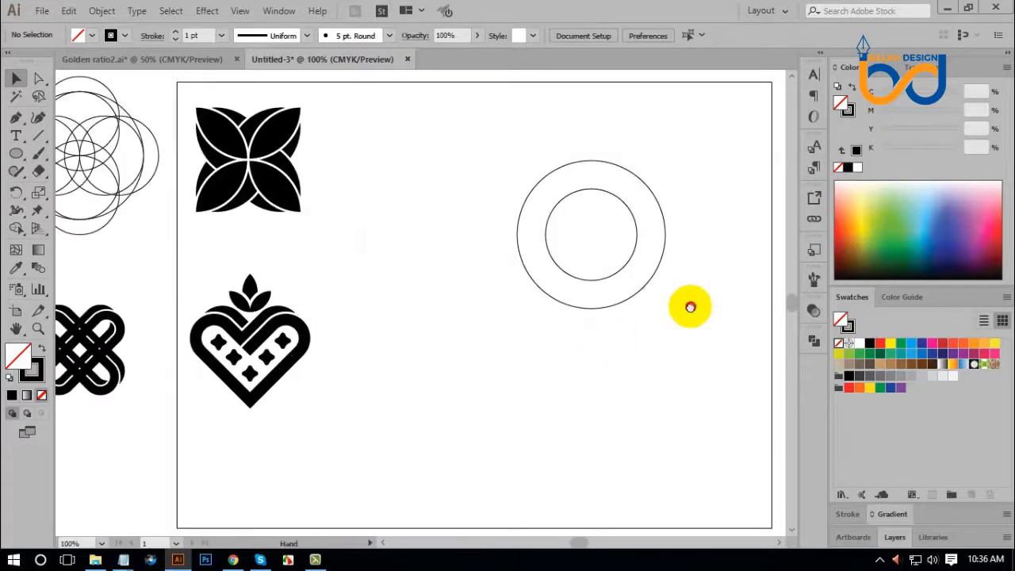
{"action": "left_click_drag", "start_coordinate": [690, 307], "coordinate": [626, 302]}
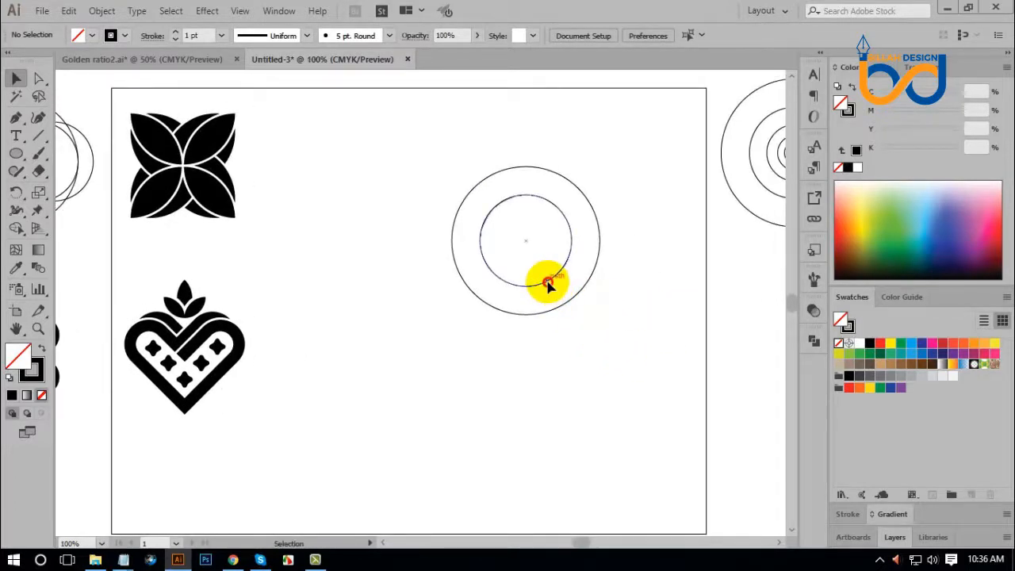
{"action": "left_click_drag", "start_coordinate": [547, 286], "coordinate": [550, 253]}
{"action": "left_click", "coordinate": [626, 329]}
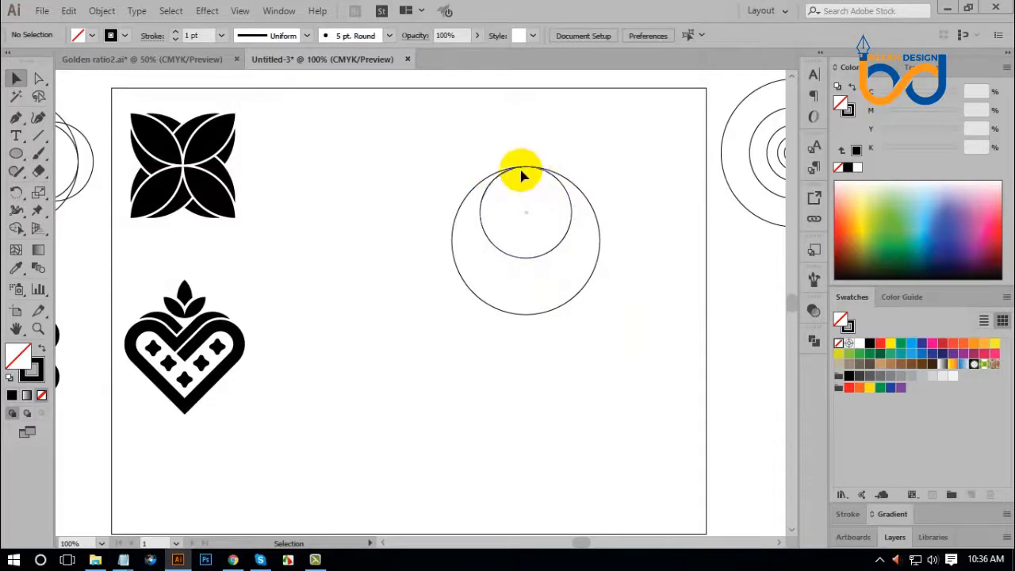
Step: Align the small circle's horizontal centre with the large circle, using the large circle as the key object
{"action": "left_click_drag", "start_coordinate": [591, 141], "coordinate": [501, 200]}
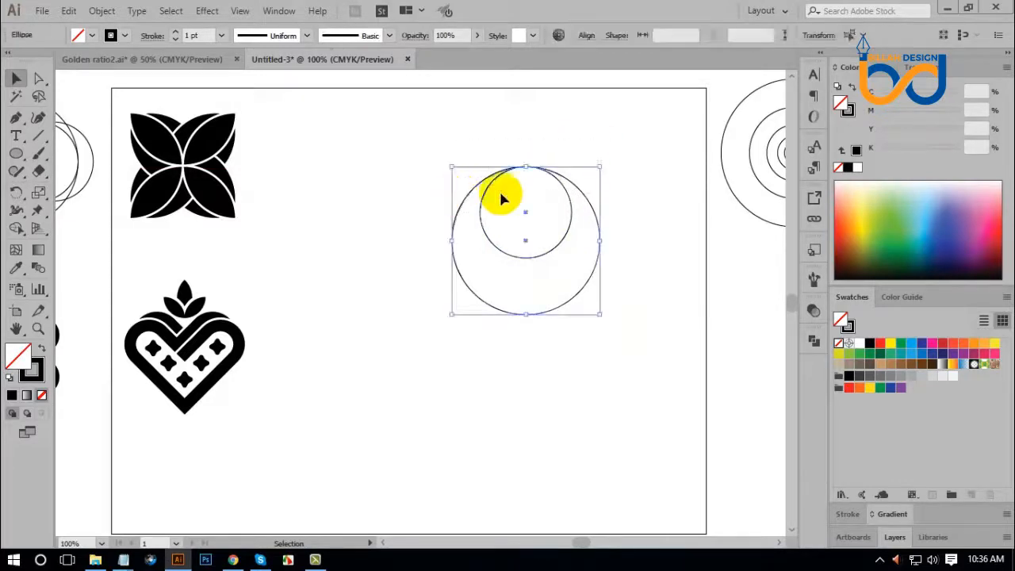
{"action": "left_click", "coordinate": [576, 184]}
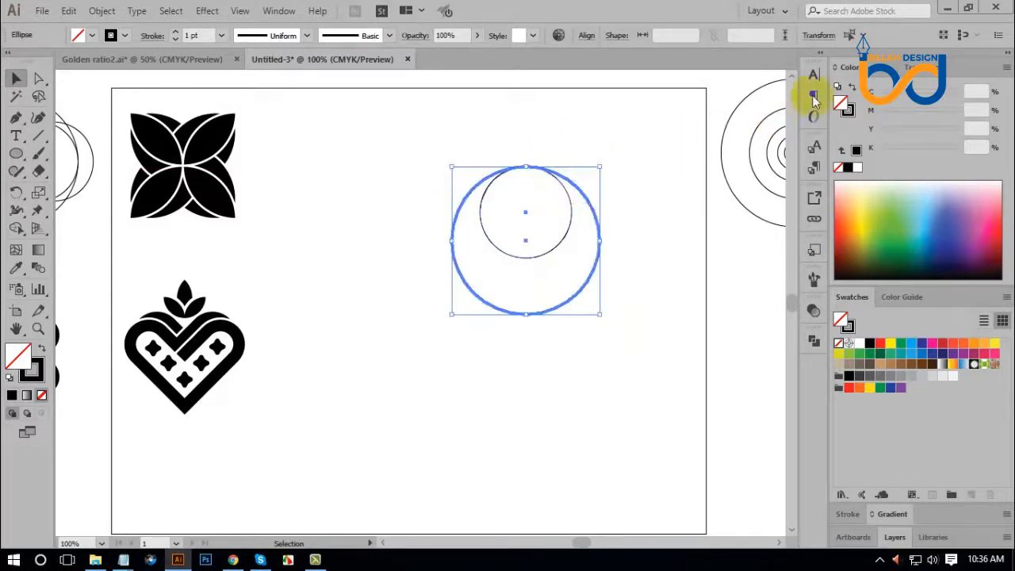
{"action": "left_click", "coordinate": [884, 71]}
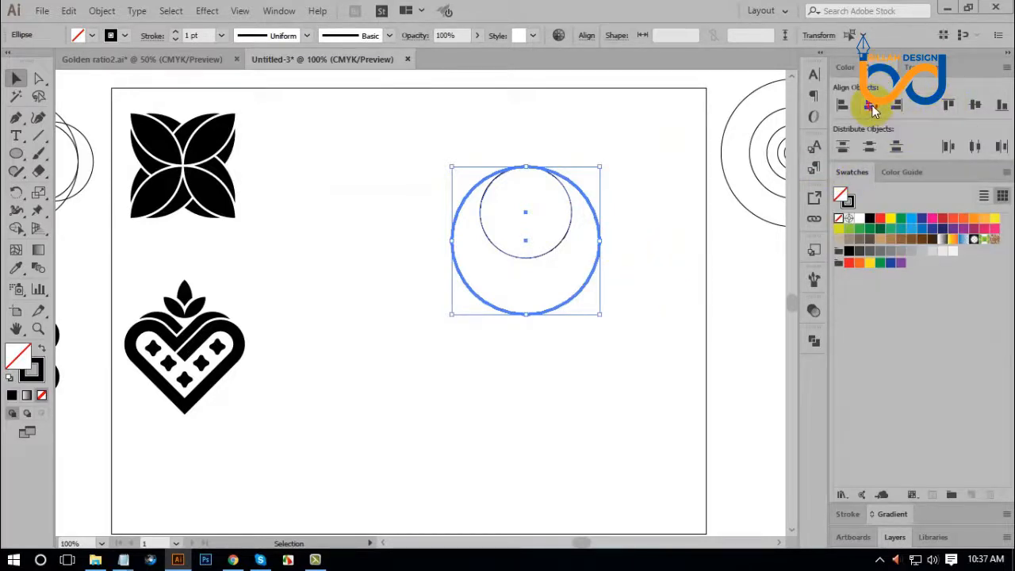
{"action": "left_click", "coordinate": [626, 340]}
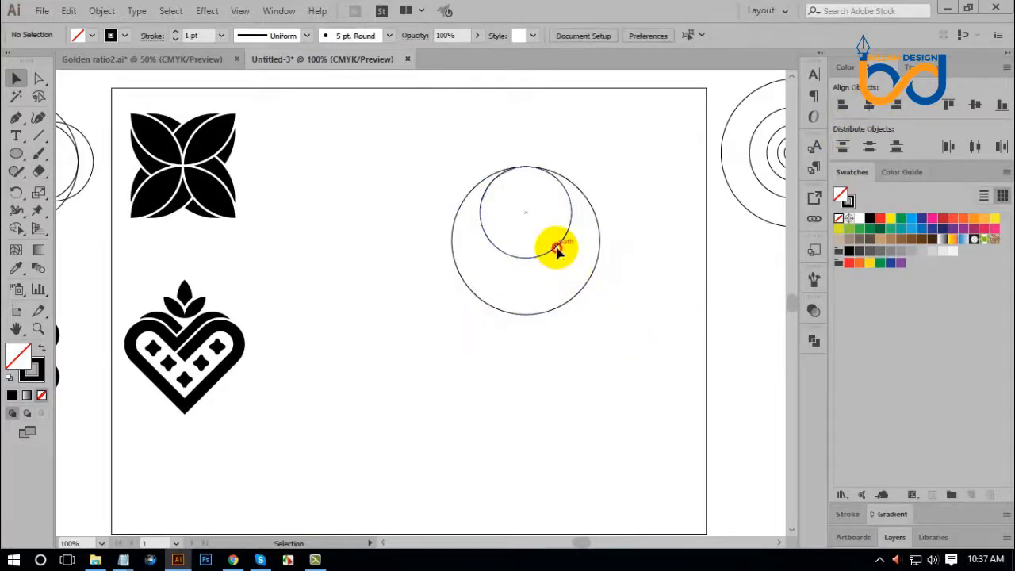
Step: Duplicate the small circle down to the large circle's bottom edge and add a copy of the pair rotated 90 degrees
{"action": "left_click_drag", "start_coordinate": [558, 249], "coordinate": [557, 306]}
{"action": "left_click", "coordinate": [612, 374]}
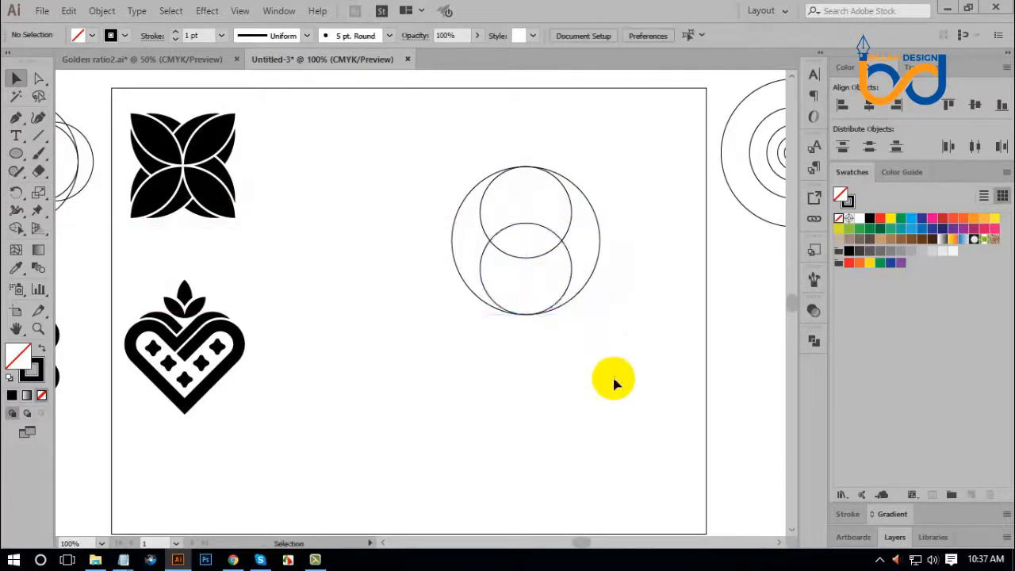
{"action": "left_click_drag", "start_coordinate": [586, 224], "coordinate": [633, 330]}
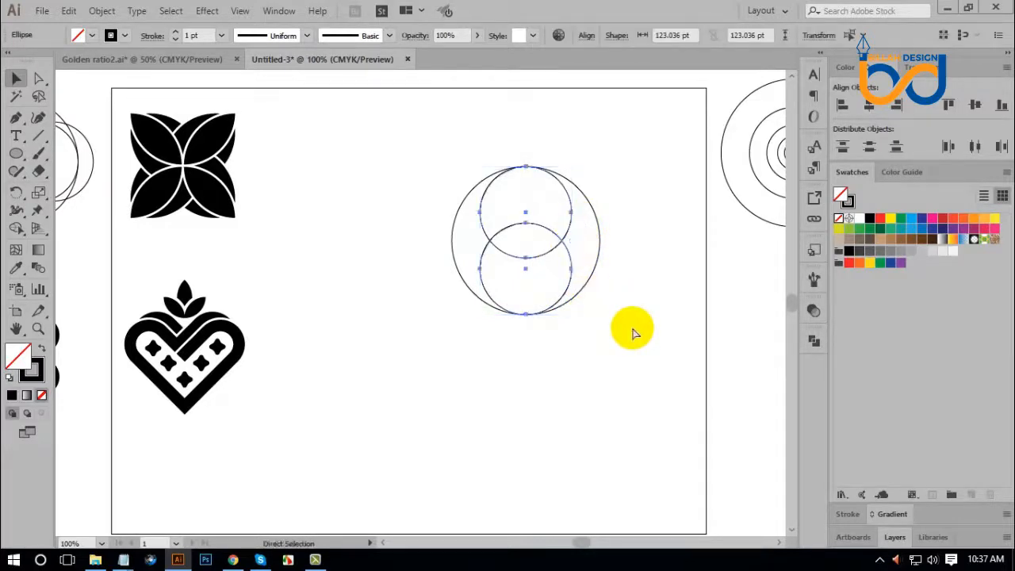
{"action": "key", "text": "v"}
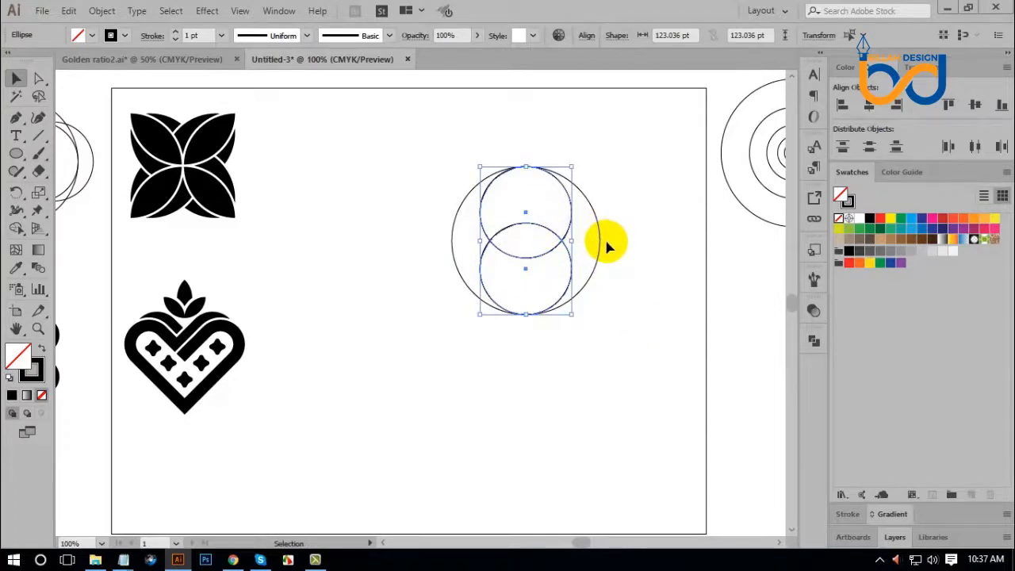
{"action": "left_click_drag", "start_coordinate": [578, 166], "coordinate": [634, 284]}
{"action": "left_click", "coordinate": [648, 370]}
{"action": "left_click_drag", "start_coordinate": [648, 388], "coordinate": [641, 369]}
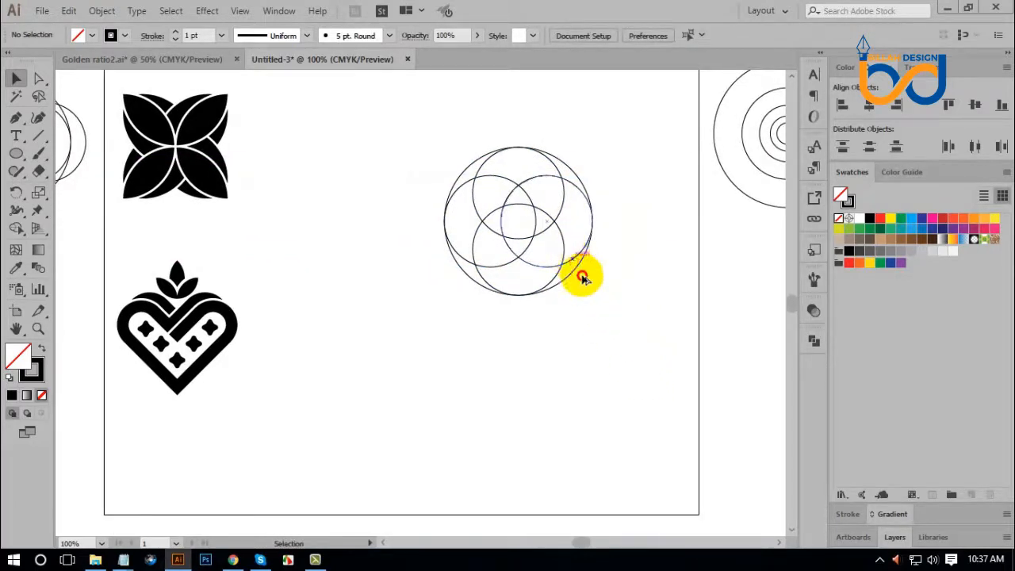
Step: Copy one small circle to the empty area below the figure and duplicate it directly underneath so the two touch
{"action": "left_click_drag", "start_coordinate": [585, 277], "coordinate": [644, 413]}
{"action": "left_click", "coordinate": [689, 428]}
{"action": "scroll", "coordinate": [683, 408], "scroll_direction": "down", "scroll_amount": 2}
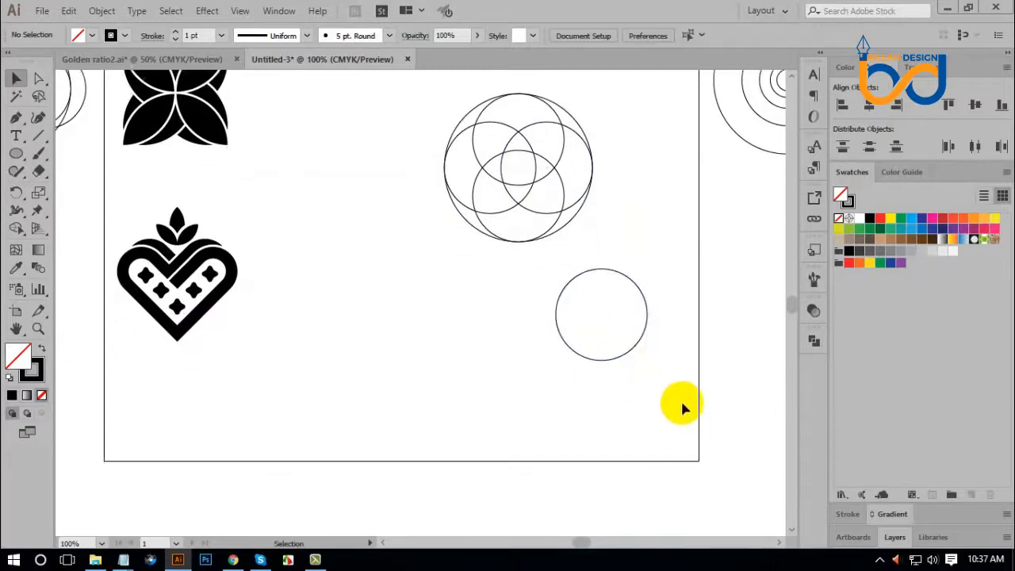
{"action": "left_click_drag", "start_coordinate": [618, 361], "coordinate": [617, 451]}
{"action": "left_click", "coordinate": [657, 453]}
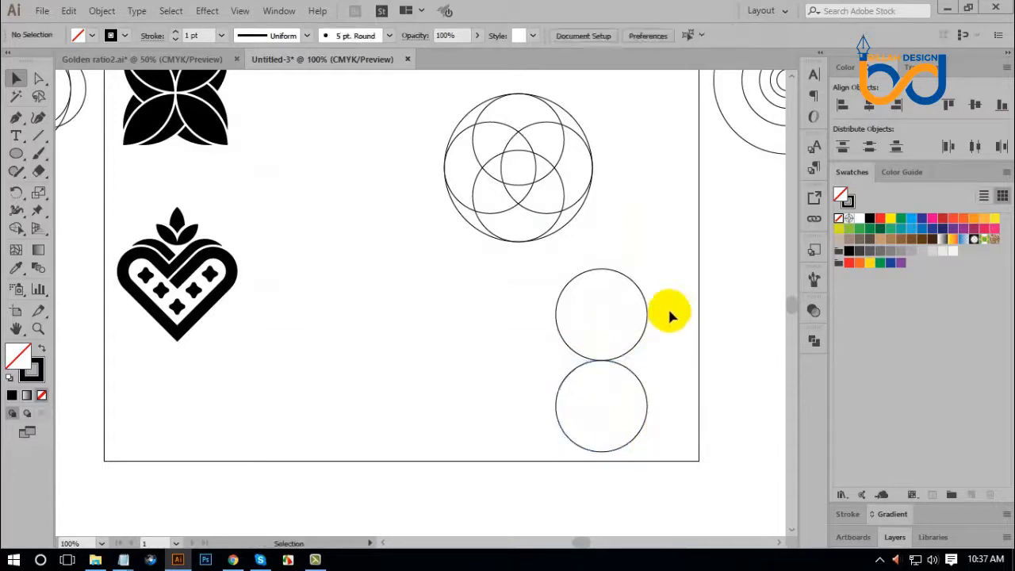
Step: Add a copy of the two touching circles rotated 90 degrees to form a rosette of four circles
{"action": "left_click_drag", "start_coordinate": [669, 311], "coordinate": [597, 403]}
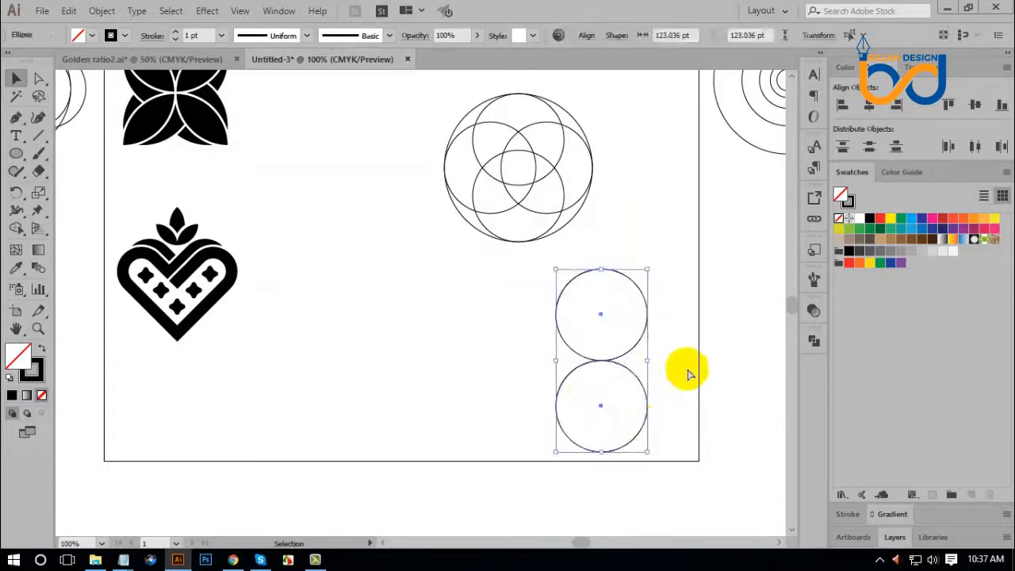
{"action": "key", "text": "a"}
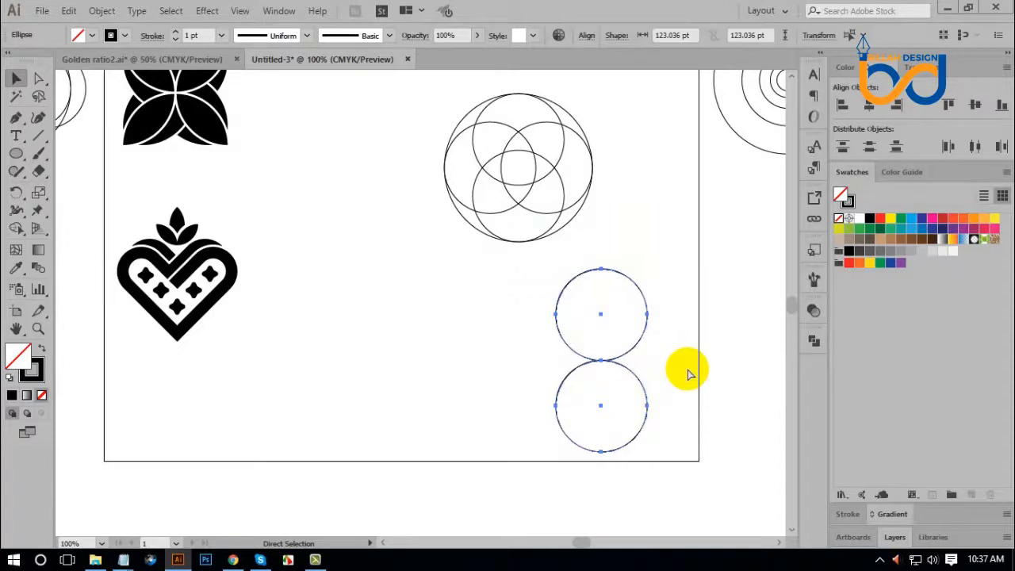
{"action": "key", "text": "v"}
{"action": "left_click_drag", "start_coordinate": [657, 267], "coordinate": [704, 393]}
{"action": "left_click_drag", "start_coordinate": [498, 281], "coordinate": [675, 449]}
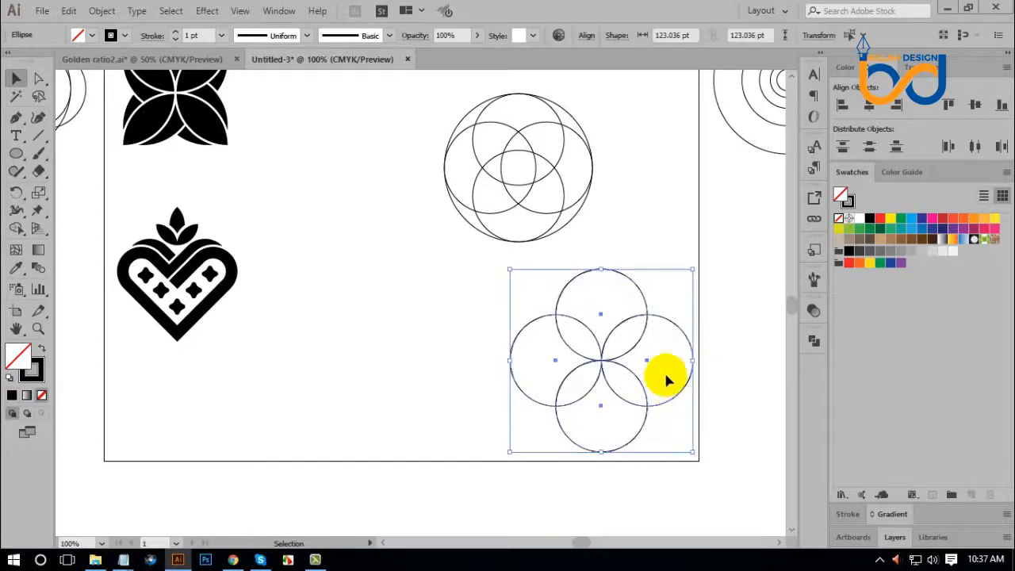
{"action": "left_click", "coordinate": [651, 238]}
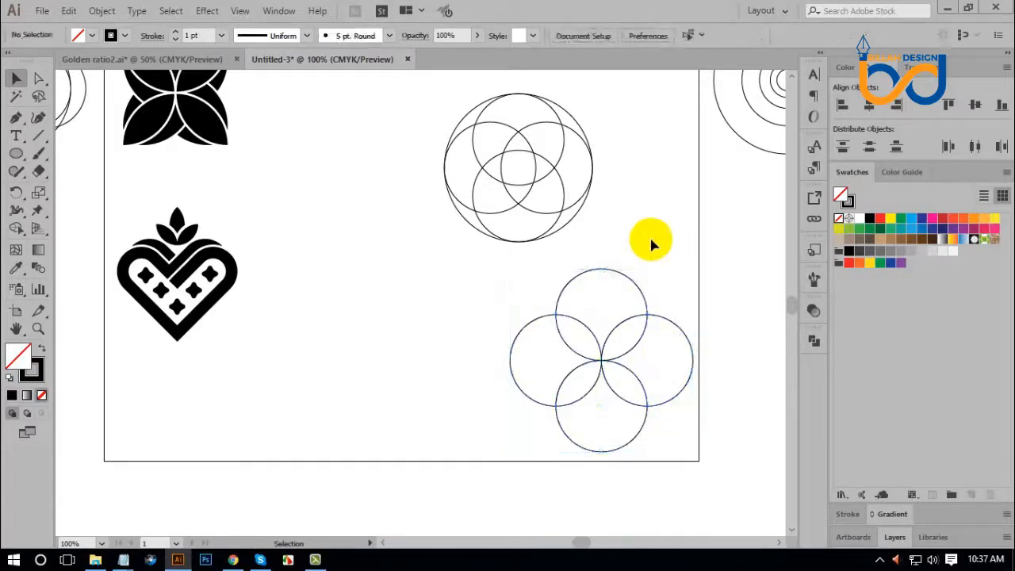
Step: Move the four-circle rosette over the first figure and align it vertically centred on the large circle
{"action": "left_click", "coordinate": [565, 213]}
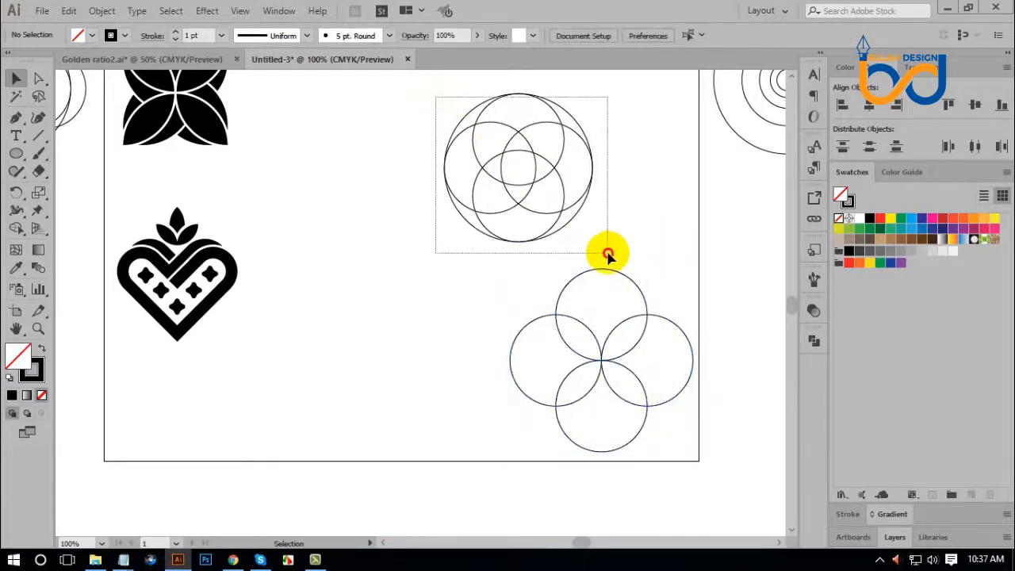
{"action": "left_click", "coordinate": [635, 274]}
{"action": "left_click_drag", "start_coordinate": [630, 349], "coordinate": [551, 151]}
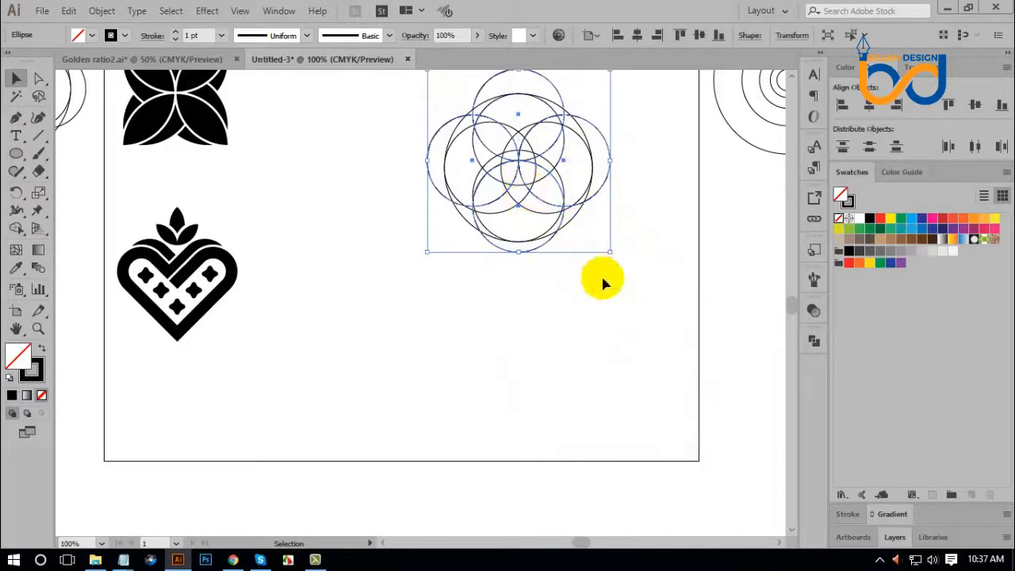
{"action": "left_click", "coordinate": [573, 225]}
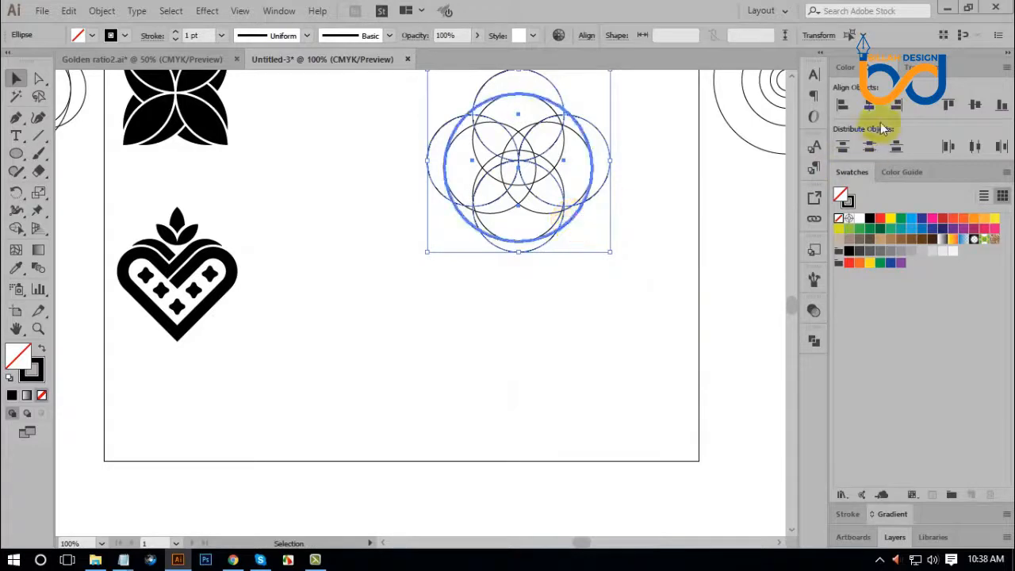
{"action": "left_click", "coordinate": [976, 107]}
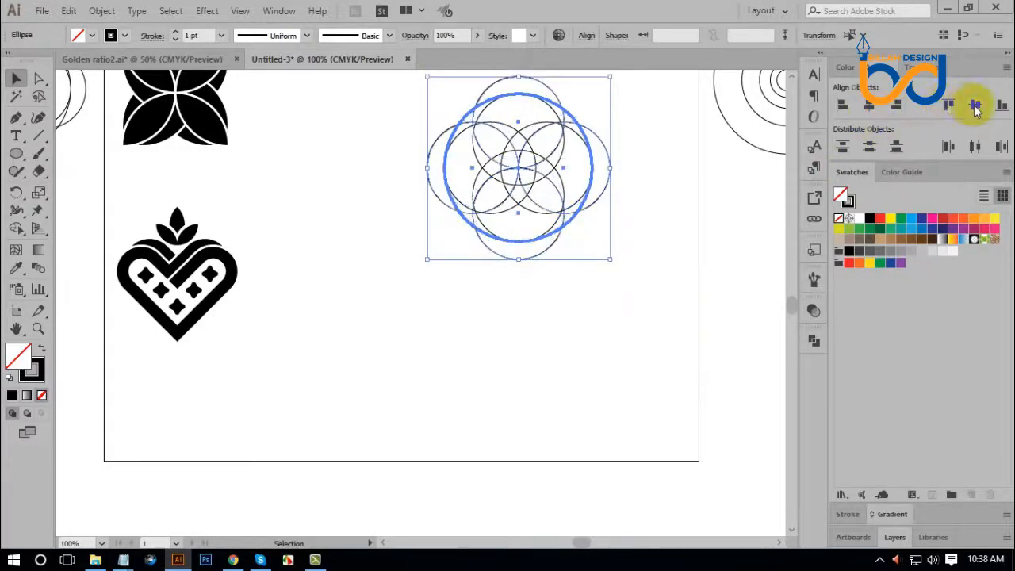
Step: Move the complete figure of overlapping circles further down on the artboard
{"action": "left_click", "coordinate": [690, 295]}
{"action": "left_click_drag", "start_coordinate": [419, 285], "coordinate": [549, 270]}
{"action": "left_click", "coordinate": [631, 362]}
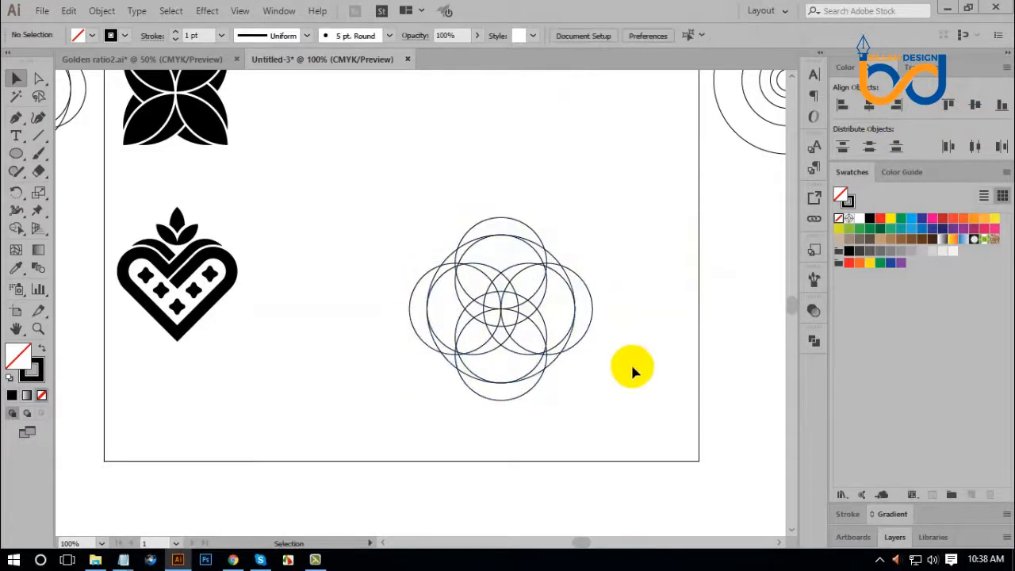
Step: Select all the overlapping circles of the figure for region merging with Shape Builder
{"action": "key", "text": "ctrl+plus"}
{"action": "key", "text": "ctrl+plus"}
{"action": "left_click_drag", "start_coordinate": [635, 328], "coordinate": [586, 293]}
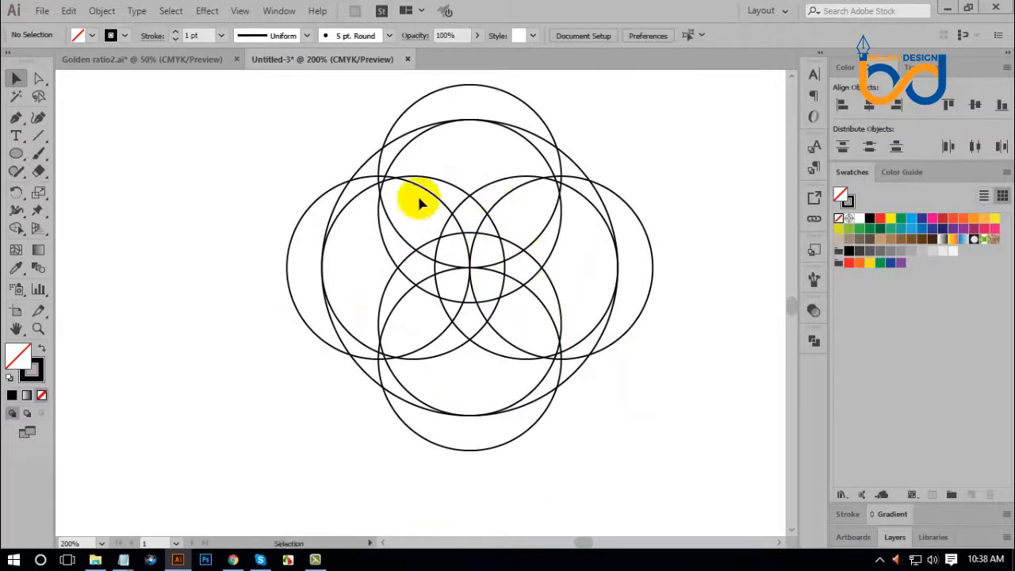
{"action": "left_click_drag", "start_coordinate": [265, 147], "coordinate": [604, 420]}
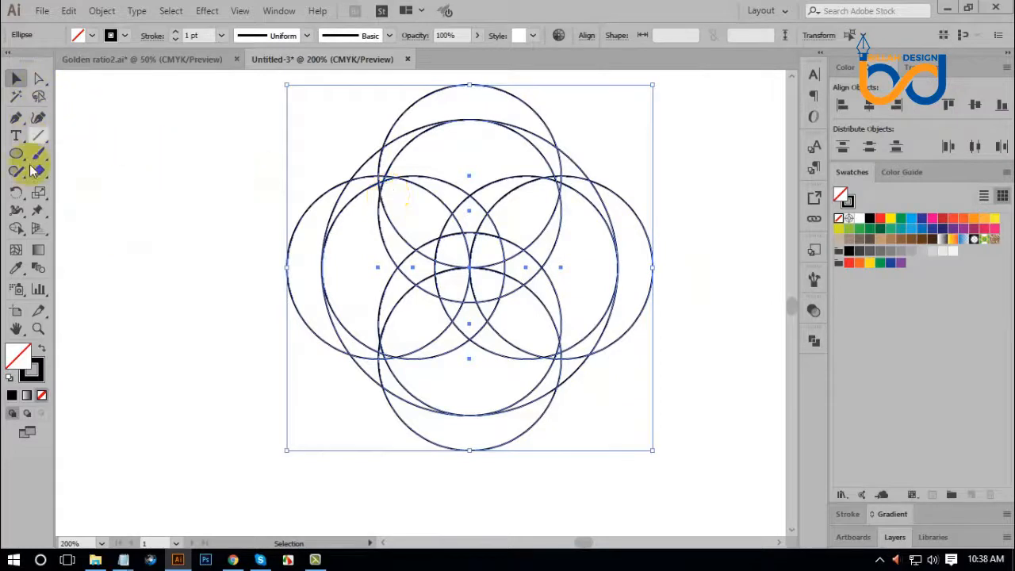
{"action": "left_click", "coordinate": [17, 229]}
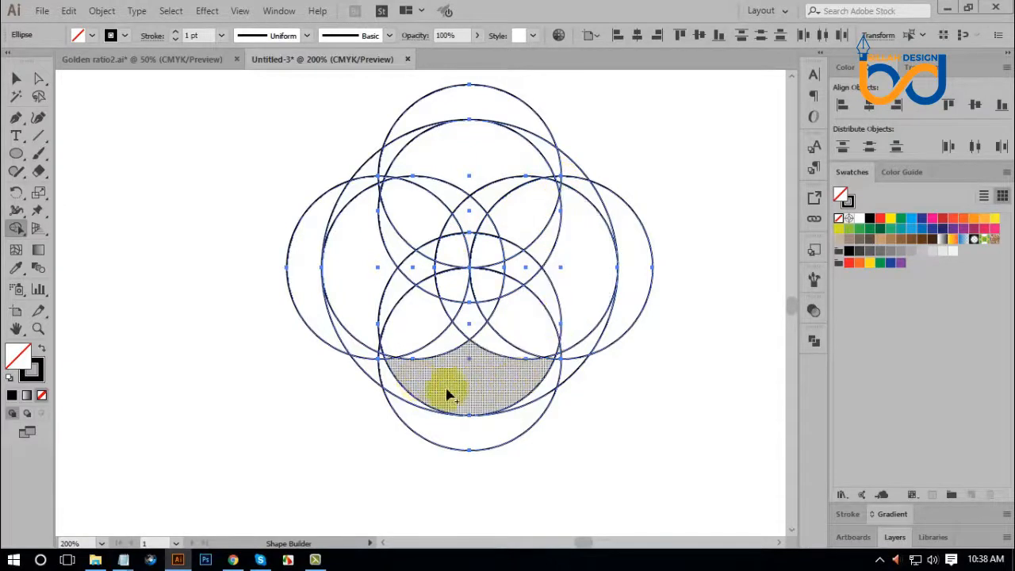
Step: Merge the regions of the upper-right petal, including its tip, into one shape with Shape Builder
{"action": "key", "text": "ctrl+1"}
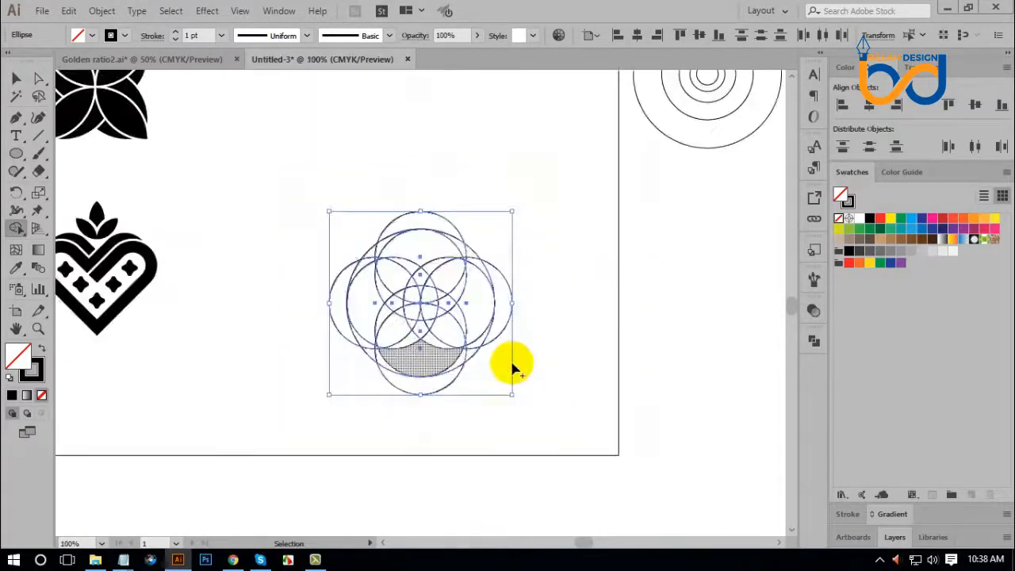
{"action": "left_click_drag", "start_coordinate": [473, 317], "coordinate": [520, 324]}
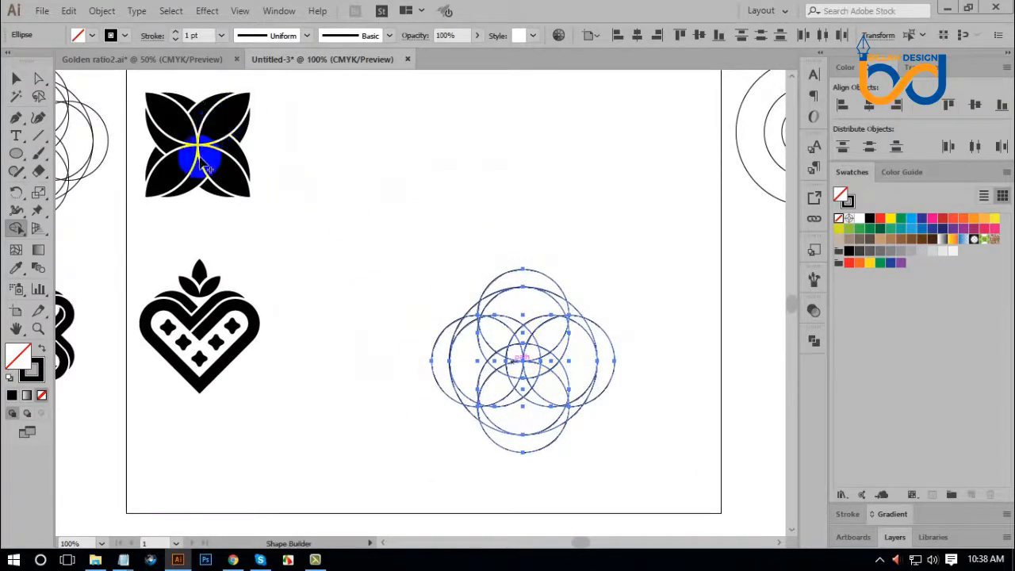
{"action": "left_click_drag", "start_coordinate": [550, 381], "coordinate": [516, 326]}
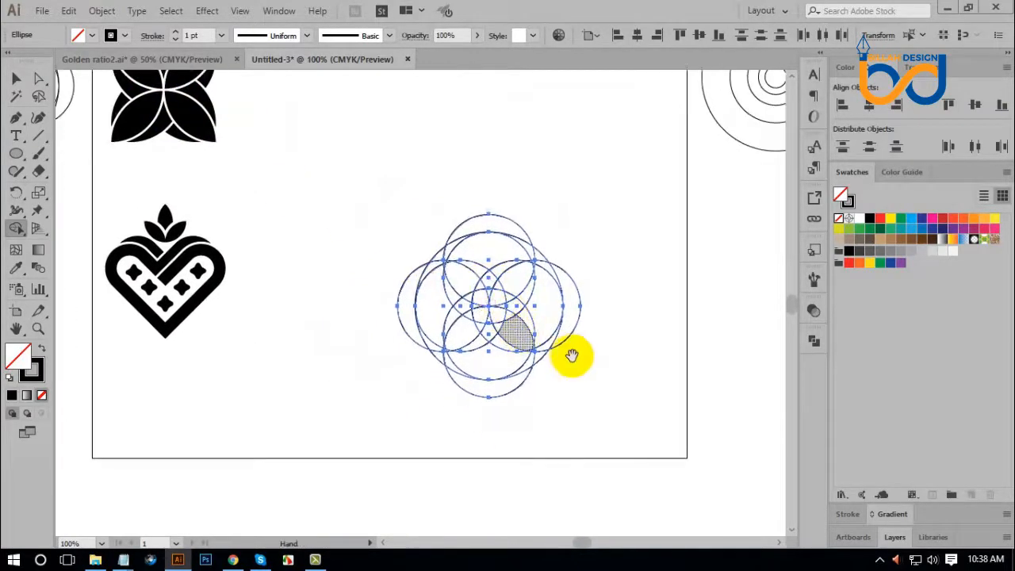
{"action": "scroll", "coordinate": [581, 363], "scroll_direction": "up", "scroll_amount": 3}
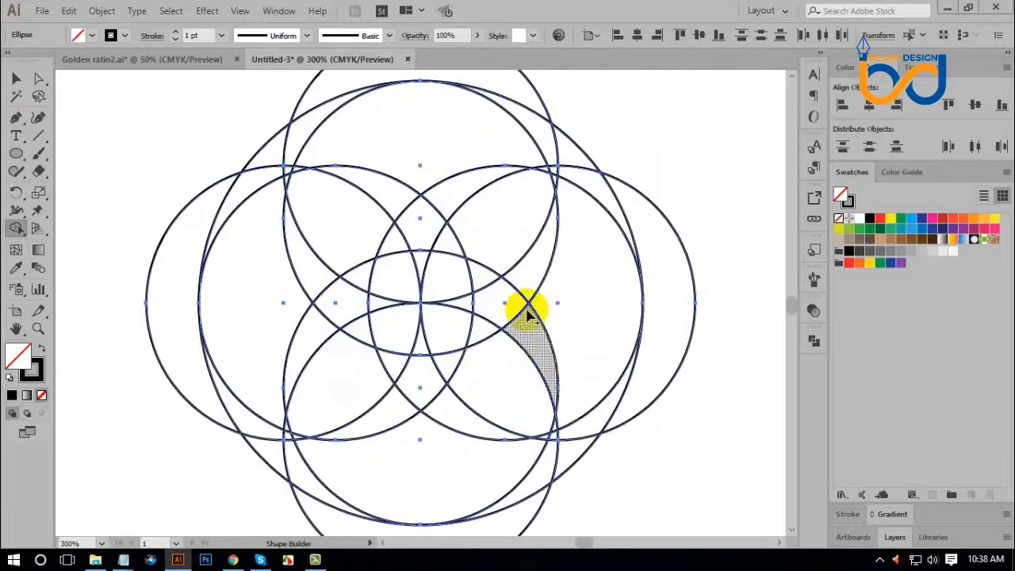
{"action": "left_click_drag", "start_coordinate": [513, 262], "coordinate": [528, 283]}
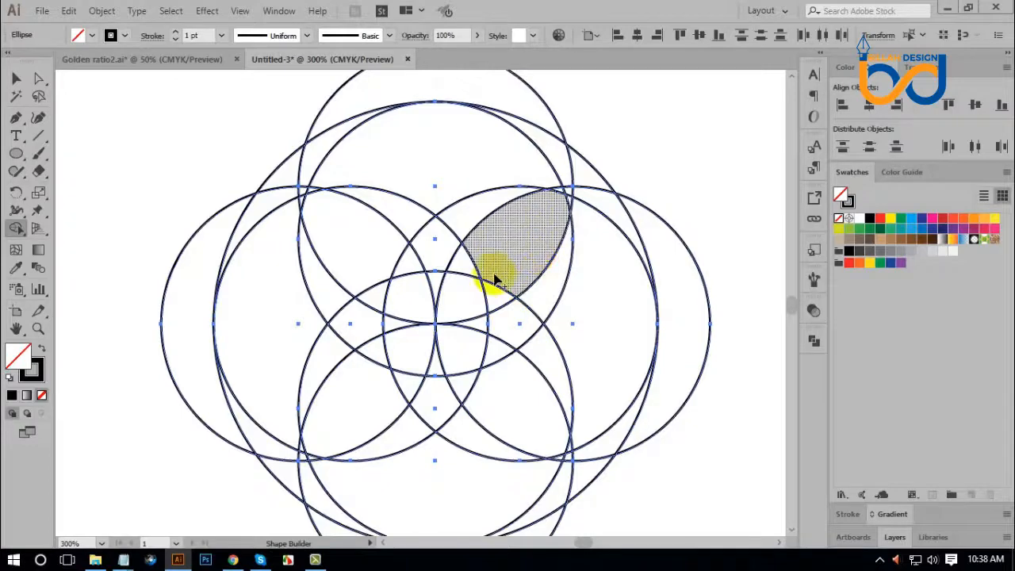
{"action": "mouse_move", "coordinate": [463, 290]}
{"action": "left_mouse_down"}
{"action": "mouse_move", "coordinate": [503, 249]}
{"action": "mouse_move", "coordinate": [484, 298]}
{"action": "left_mouse_up"}
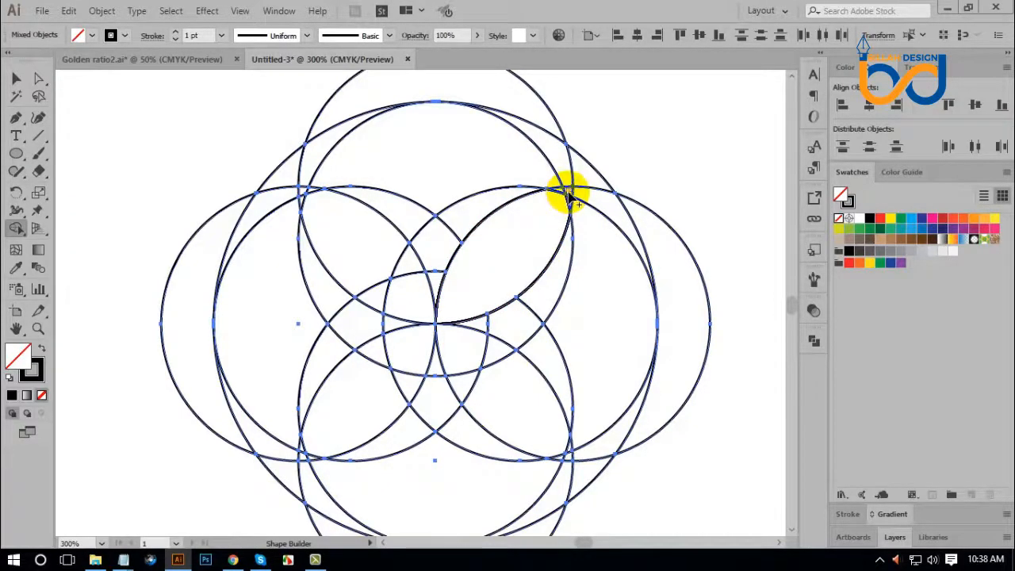
{"action": "left_click", "coordinate": [541, 220]}
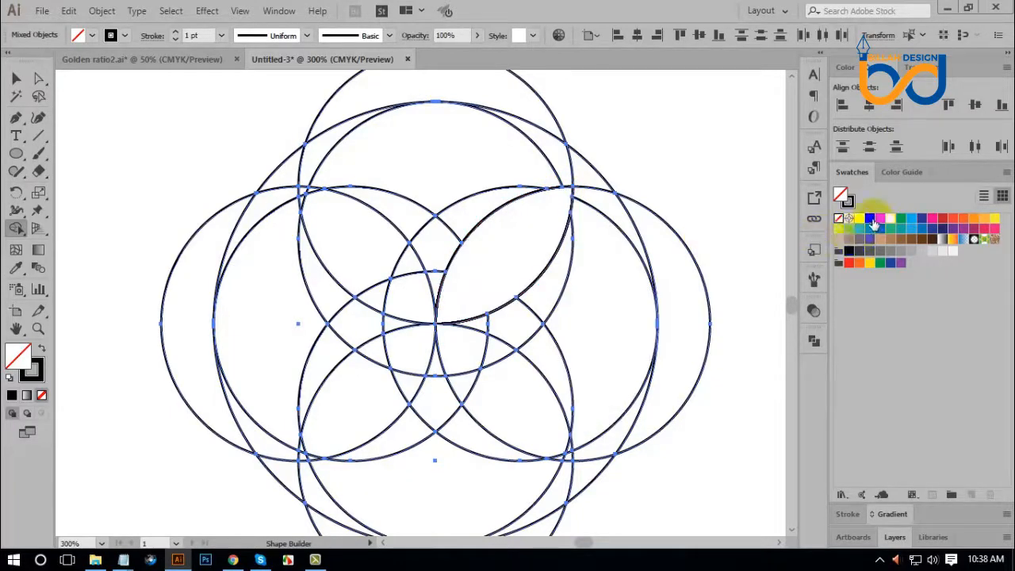
Step: Set the fill to black and fill the upper-right petal and the merged crescent along its upper edge
{"action": "left_click", "coordinate": [870, 220]}
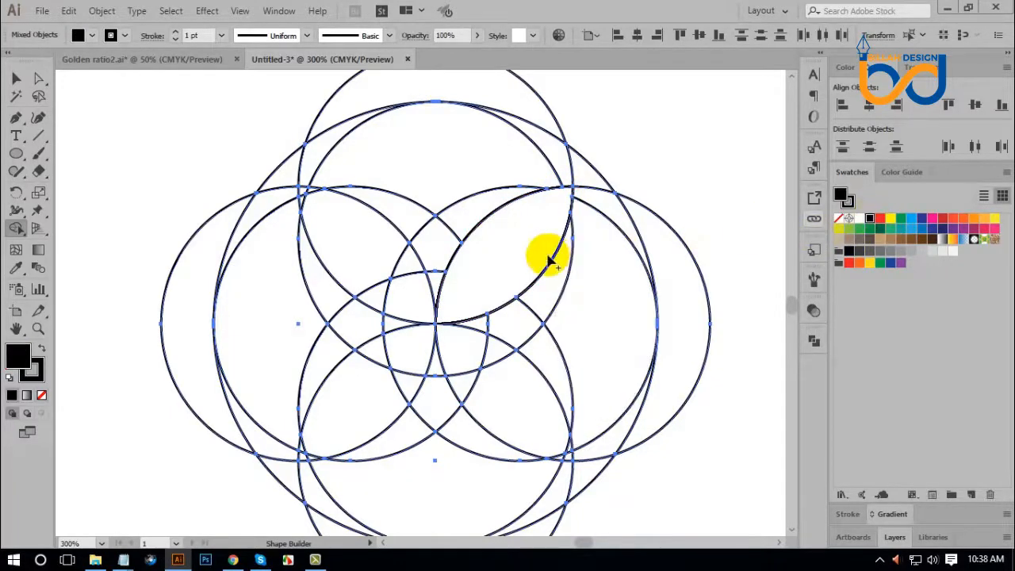
{"action": "left_click_drag", "start_coordinate": [521, 252], "coordinate": [451, 278]}
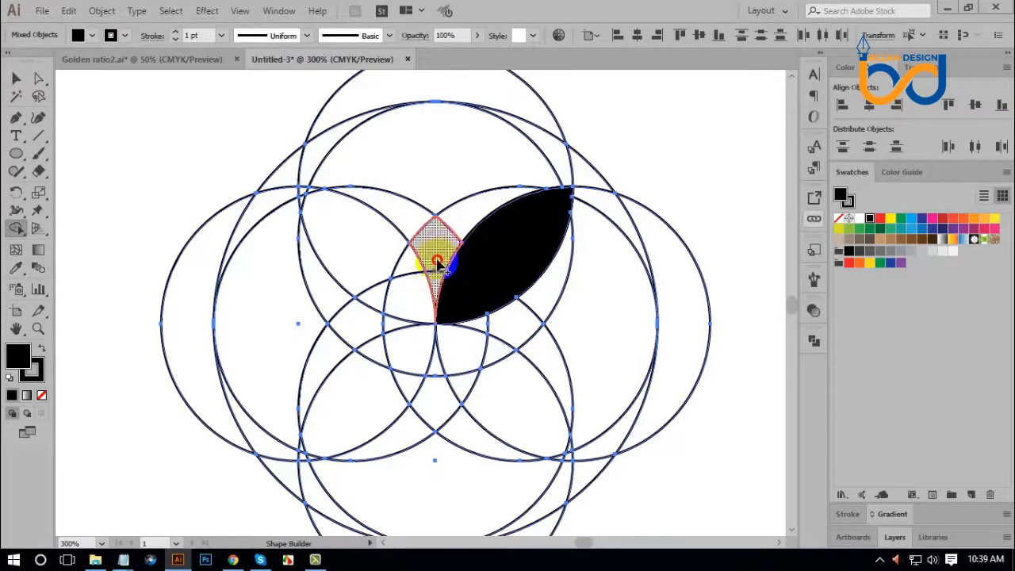
{"action": "left_click", "coordinate": [468, 225]}
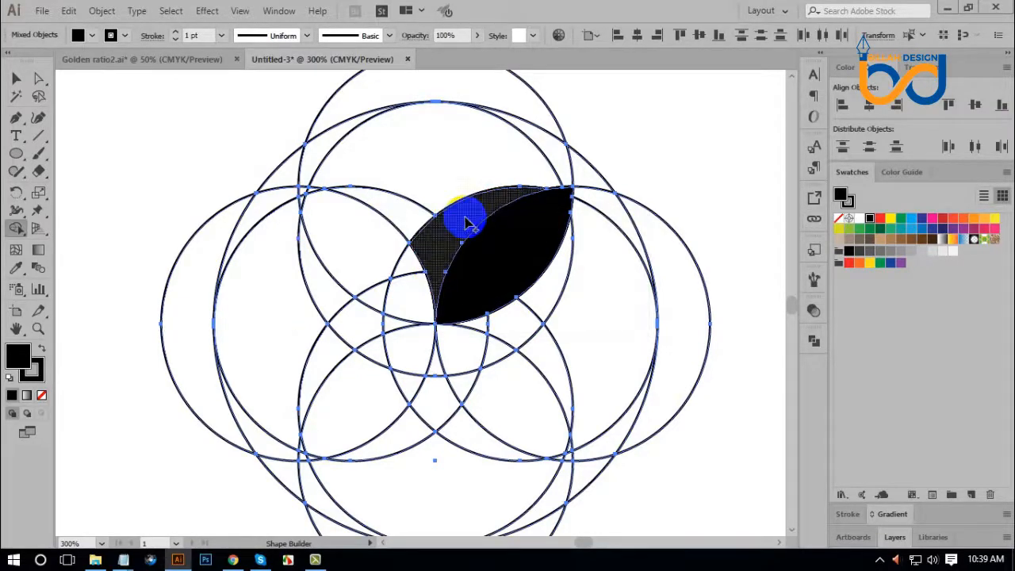
{"action": "left_click", "coordinate": [468, 225]}
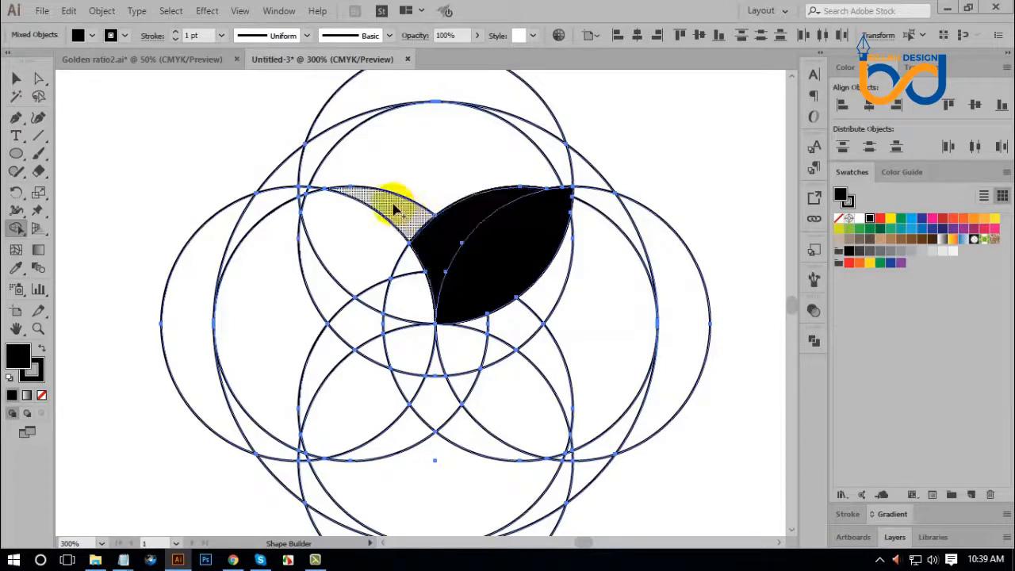
Step: Fill the crescent above the upper-left petal and merge the upper-left petal's regions into one black shape
{"action": "left_click_drag", "start_coordinate": [388, 202], "coordinate": [400, 210]}
{"action": "left_click", "coordinate": [414, 230]}
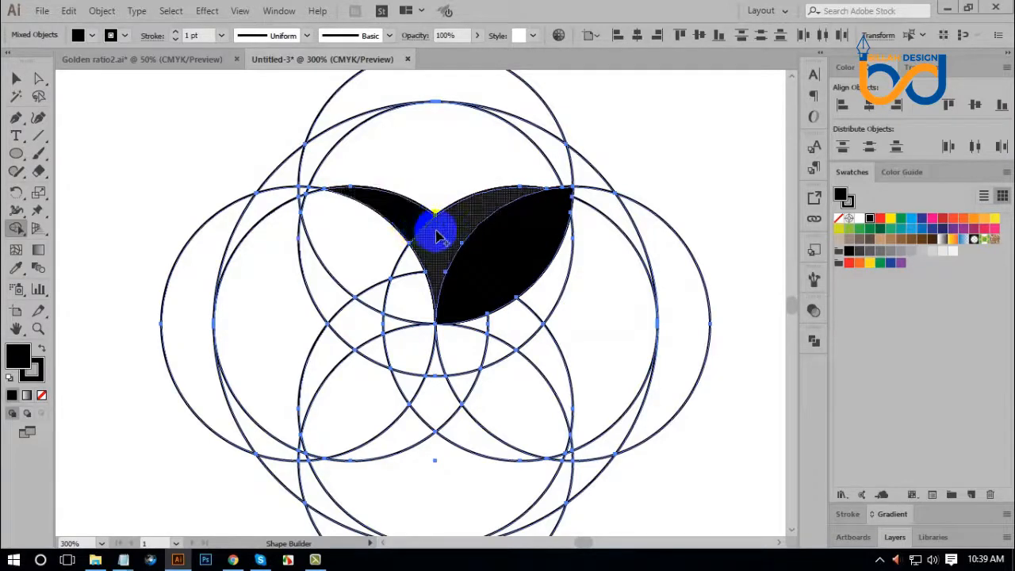
{"action": "left_click", "coordinate": [435, 248]}
{"action": "left_click_drag", "start_coordinate": [415, 293], "coordinate": [399, 259]}
{"action": "mouse_move", "coordinate": [389, 295]}
{"action": "left_mouse_down"}
{"action": "mouse_move", "coordinate": [354, 284]}
{"action": "mouse_move", "coordinate": [317, 199]}
{"action": "mouse_move", "coordinate": [305, 200]}
{"action": "left_mouse_up"}
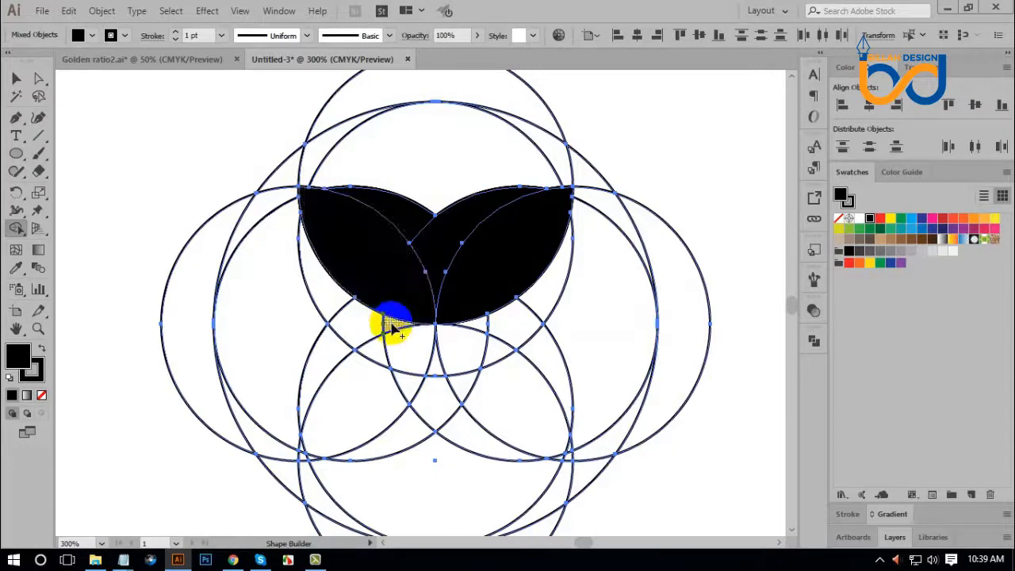
Step: Merge the regions between the two left petals and those of the lower-left petal into black shapes
{"action": "mouse_move", "coordinate": [392, 326]}
{"action": "left_mouse_down"}
{"action": "mouse_move", "coordinate": [334, 291]}
{"action": "mouse_move", "coordinate": [340, 341]}
{"action": "left_mouse_up"}
{"action": "left_click", "coordinate": [325, 356]}
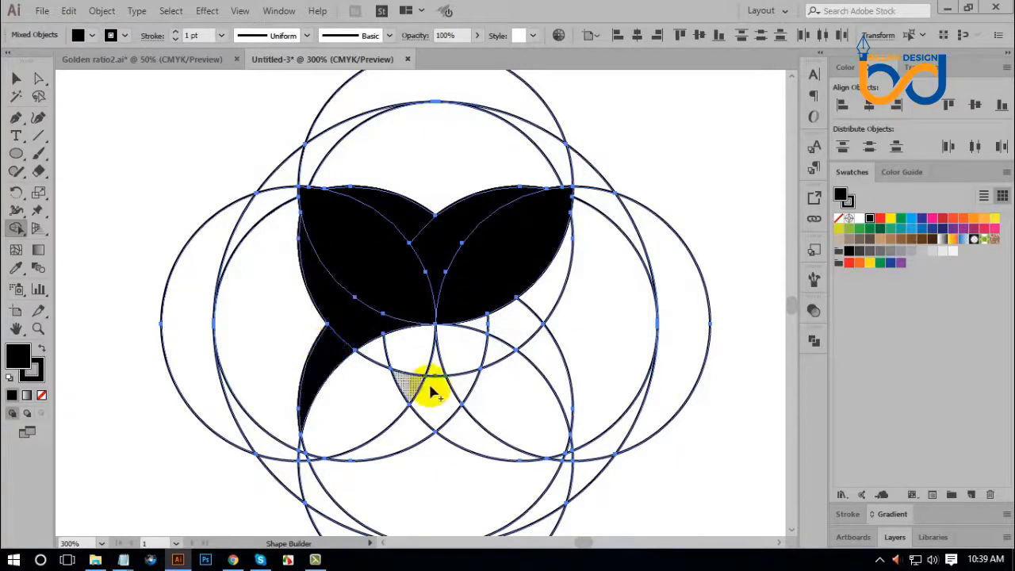
{"action": "scroll", "coordinate": [376, 384], "scroll_direction": "down", "scroll_amount": 2}
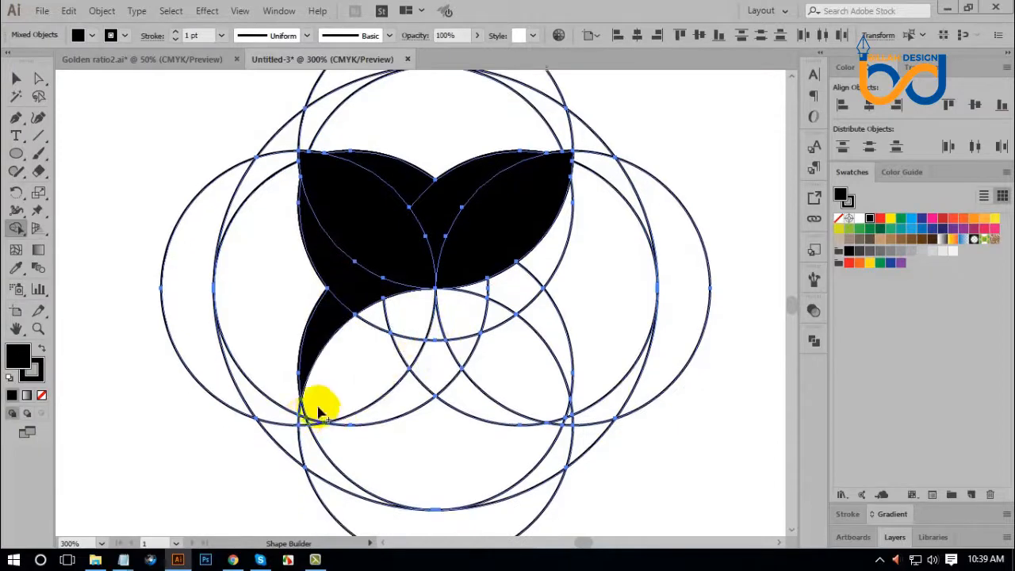
{"action": "mouse_move", "coordinate": [408, 325]}
{"action": "left_mouse_down"}
{"action": "mouse_move", "coordinate": [363, 381]}
{"action": "mouse_move", "coordinate": [385, 331]}
{"action": "mouse_move", "coordinate": [379, 321]}
{"action": "mouse_move", "coordinate": [365, 347]}
{"action": "mouse_move", "coordinate": [396, 351]}
{"action": "mouse_move", "coordinate": [310, 408]}
{"action": "left_mouse_up"}
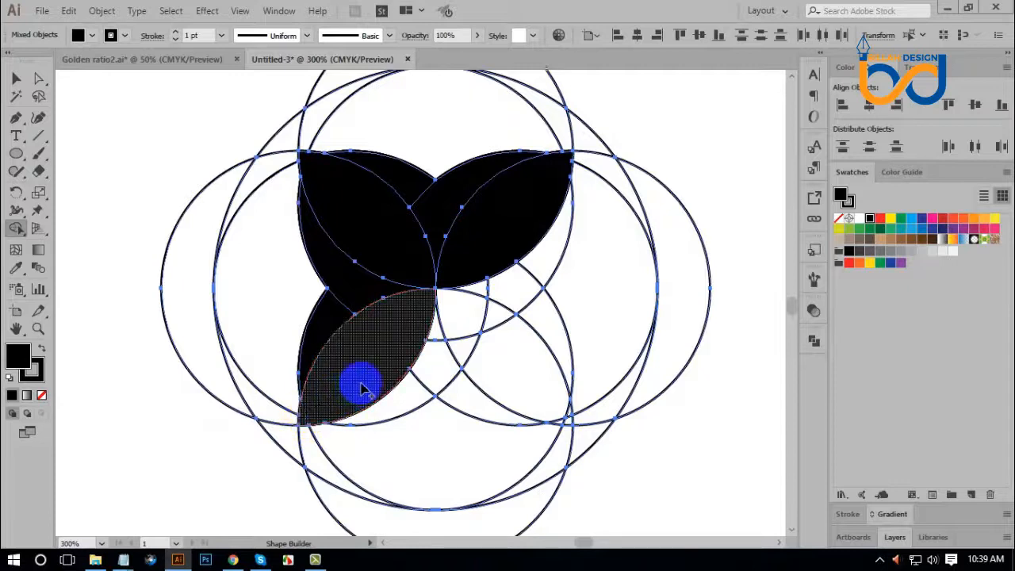
Step: Merge the regions between the two lower petals and those of the lower-right petal into black shapes
{"action": "mouse_move", "coordinate": [435, 329]}
{"action": "left_mouse_down"}
{"action": "mouse_move", "coordinate": [420, 378]}
{"action": "mouse_move", "coordinate": [399, 399]}
{"action": "left_mouse_up"}
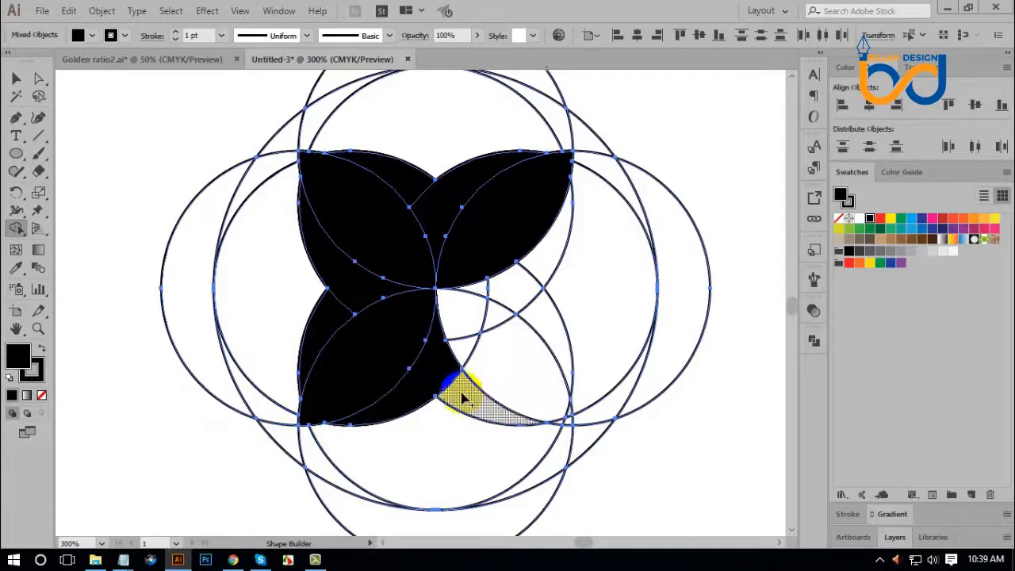
{"action": "left_click", "coordinate": [490, 409]}
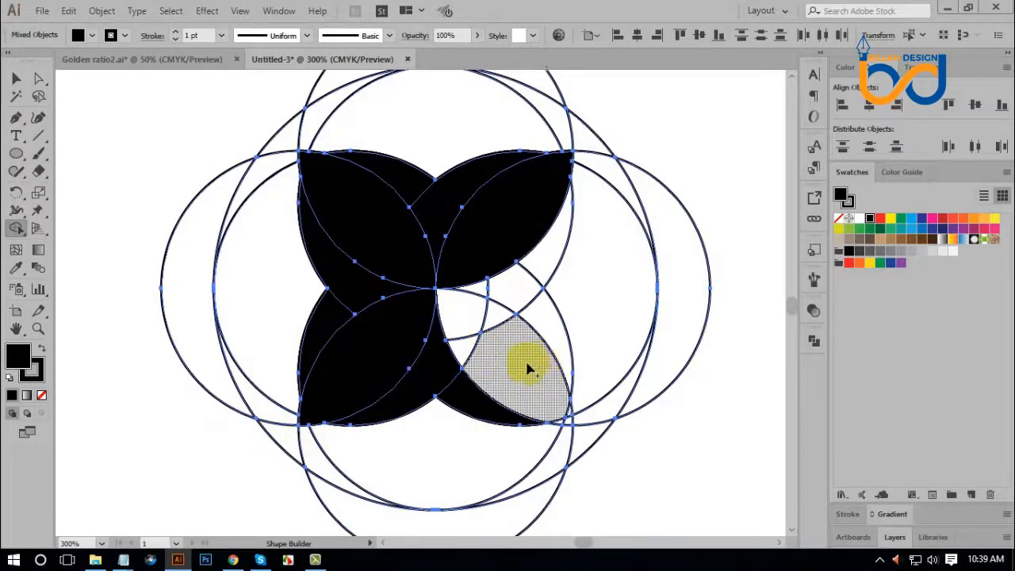
{"action": "mouse_move", "coordinate": [469, 328]}
{"action": "left_mouse_down"}
{"action": "mouse_move", "coordinate": [503, 351]}
{"action": "mouse_move", "coordinate": [492, 321]}
{"action": "left_mouse_up"}
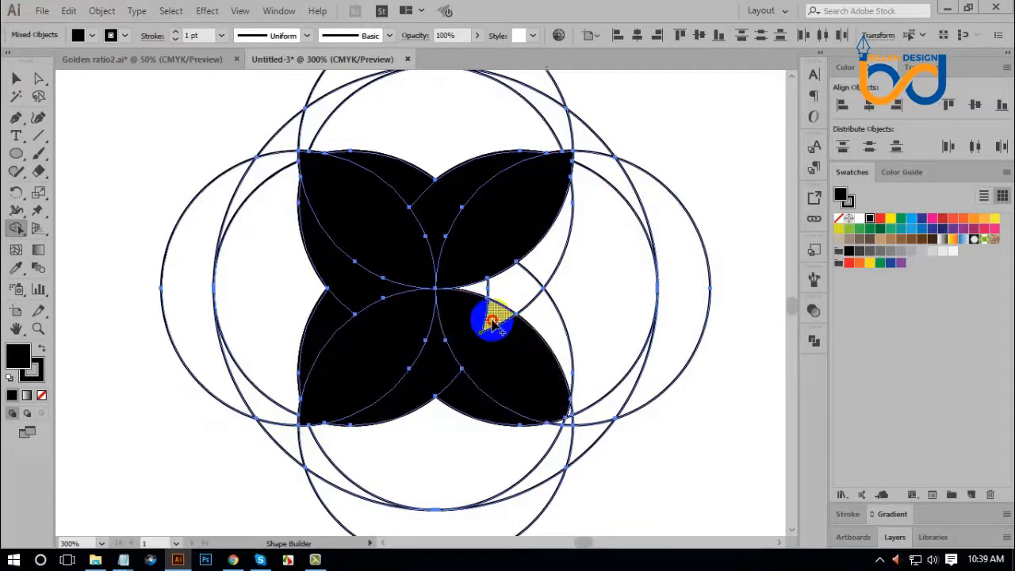
{"action": "left_click", "coordinate": [563, 420]}
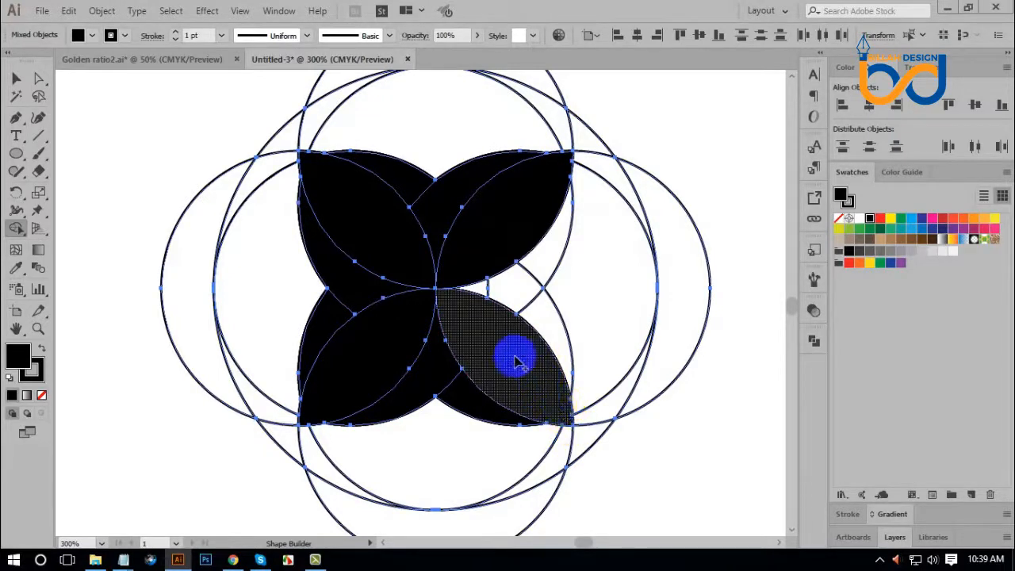
Step: Fill the remaining gaps between the two right petals with black to complete the flower silhouette
{"action": "left_click", "coordinate": [480, 293]}
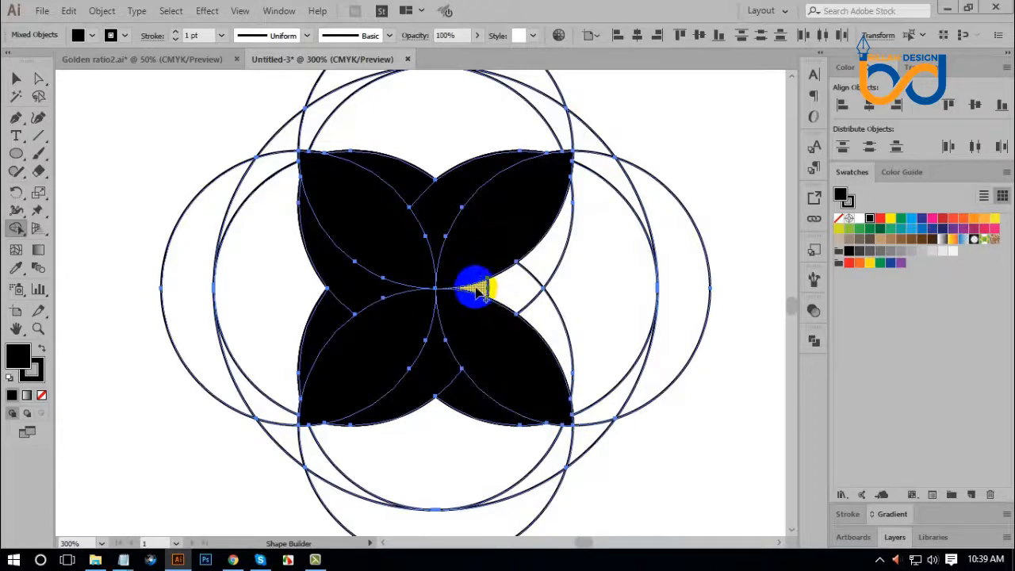
{"action": "mouse_move", "coordinate": [480, 289]}
{"action": "left_mouse_down"}
{"action": "mouse_move", "coordinate": [542, 324]}
{"action": "mouse_move", "coordinate": [552, 255]}
{"action": "left_mouse_up"}
{"action": "left_click", "coordinate": [549, 253]}
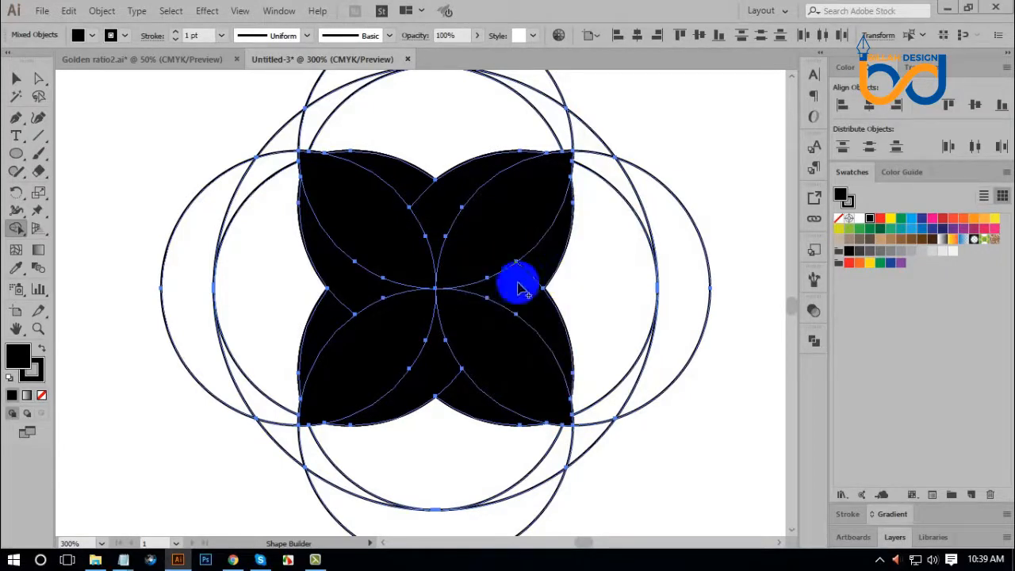
{"action": "left_click", "coordinate": [448, 358]}
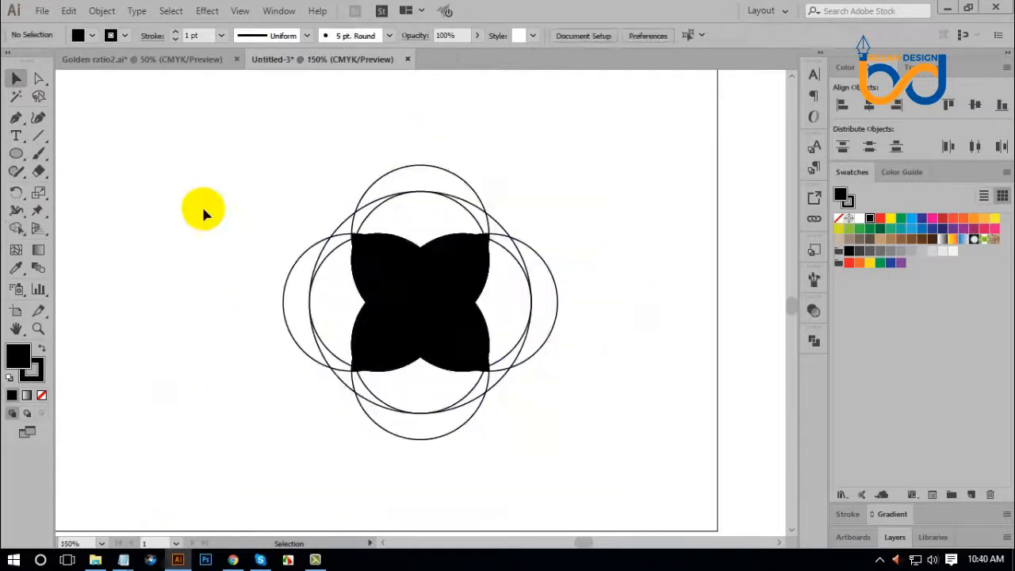
Step: Select all the black flower pieces, move them to the right of the circles, and delete the leftover circle outlines
{"action": "left_click", "coordinate": [405, 274]}
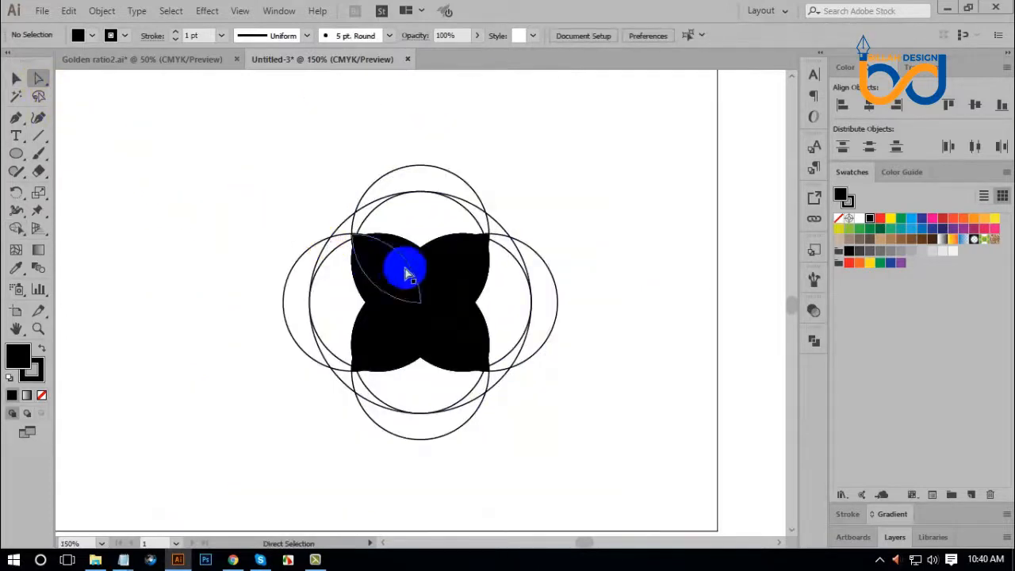
{"action": "left_click", "coordinate": [387, 273]}
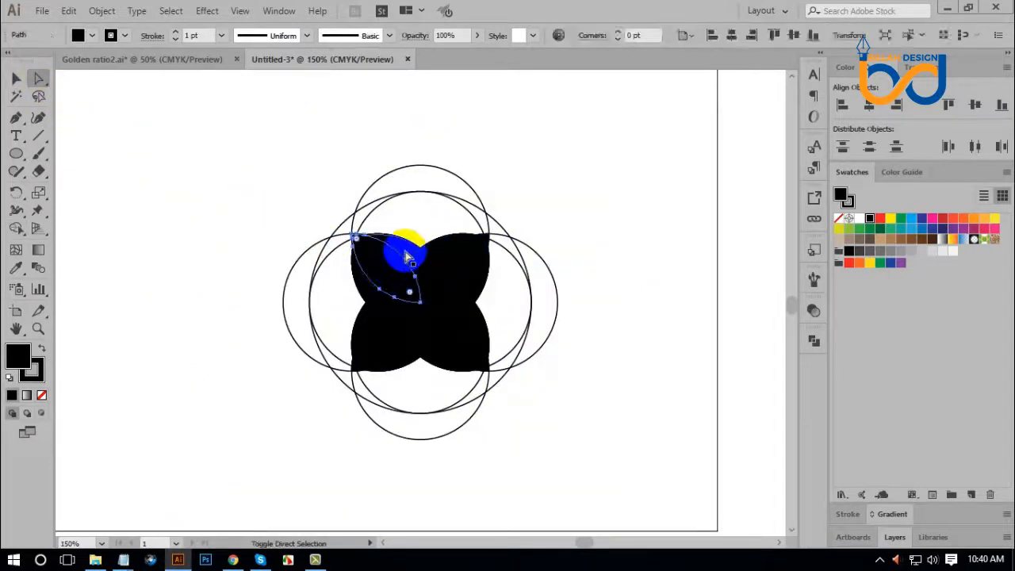
{"action": "mouse_move", "coordinate": [403, 252]}
{"action": "left_mouse_down"}
{"action": "mouse_move", "coordinate": [447, 268]}
{"action": "mouse_move", "coordinate": [467, 297]}
{"action": "mouse_move", "coordinate": [447, 357]}
{"action": "left_mouse_up"}
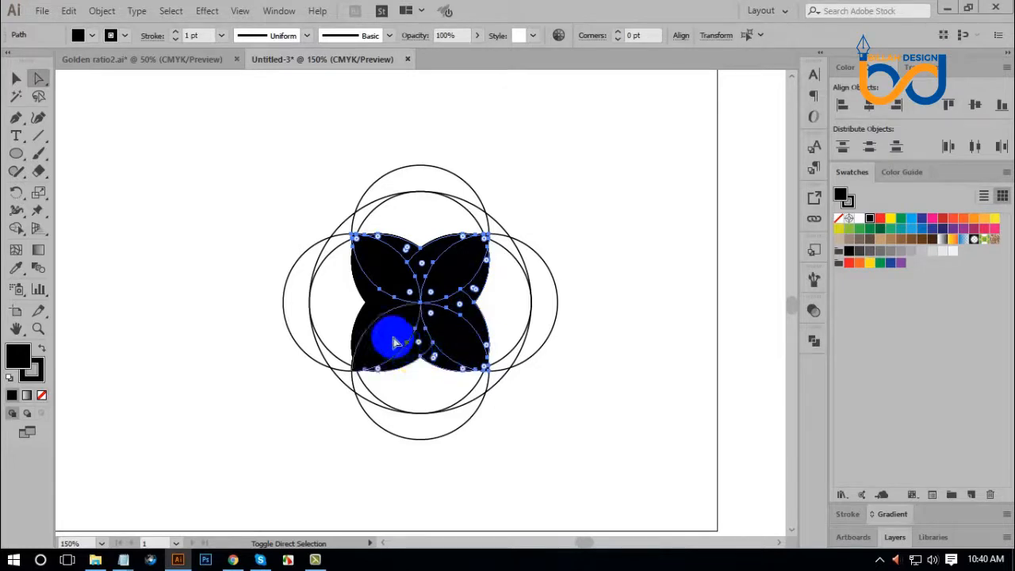
{"action": "left_click_drag", "start_coordinate": [395, 341], "coordinate": [370, 323]}
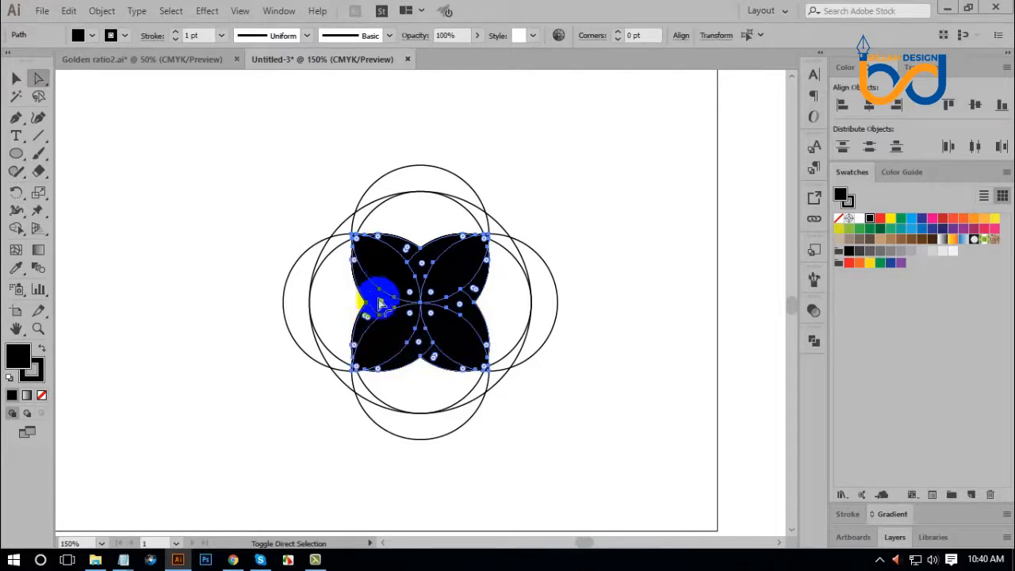
{"action": "left_click_drag", "start_coordinate": [380, 267], "coordinate": [644, 256]}
{"action": "left_click_drag", "start_coordinate": [228, 139], "coordinate": [577, 458]}
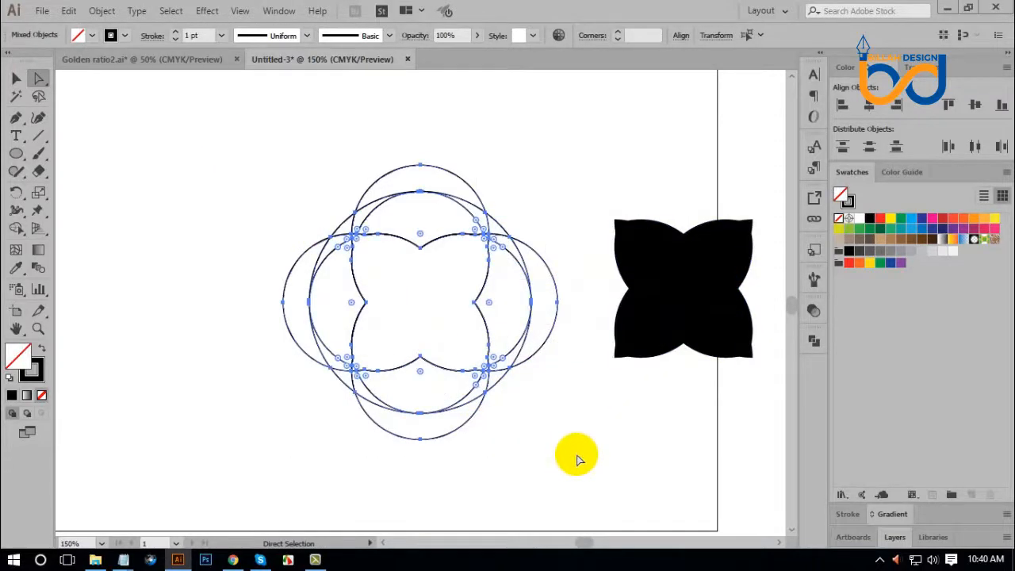
{"action": "key", "text": "Delete"}
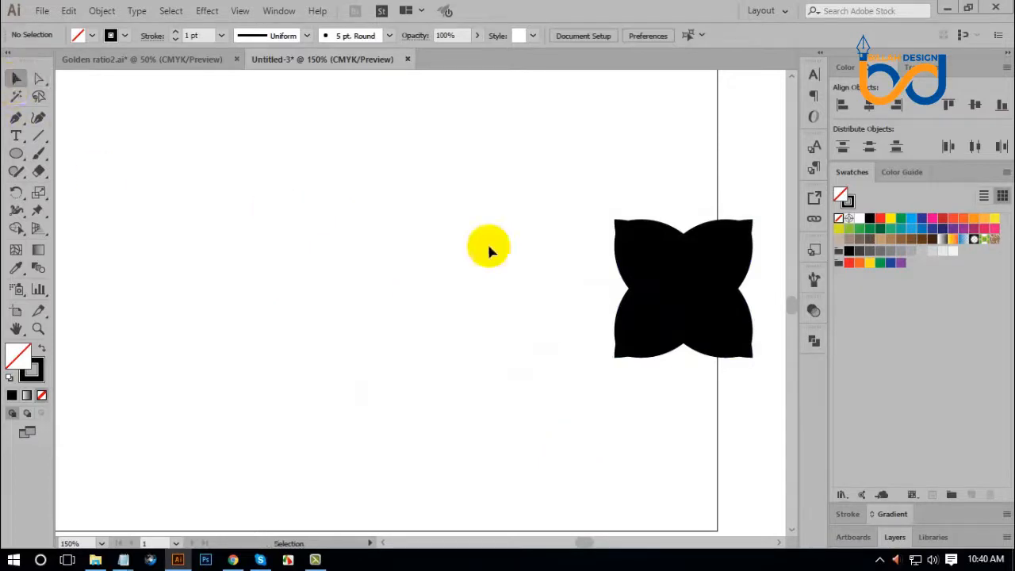
Step: Move the whole black flower into the cleared area and set its stroke colour to white
{"action": "left_click_drag", "start_coordinate": [706, 327], "coordinate": [698, 363]}
{"action": "left_click_drag", "start_coordinate": [658, 318], "coordinate": [425, 305]}
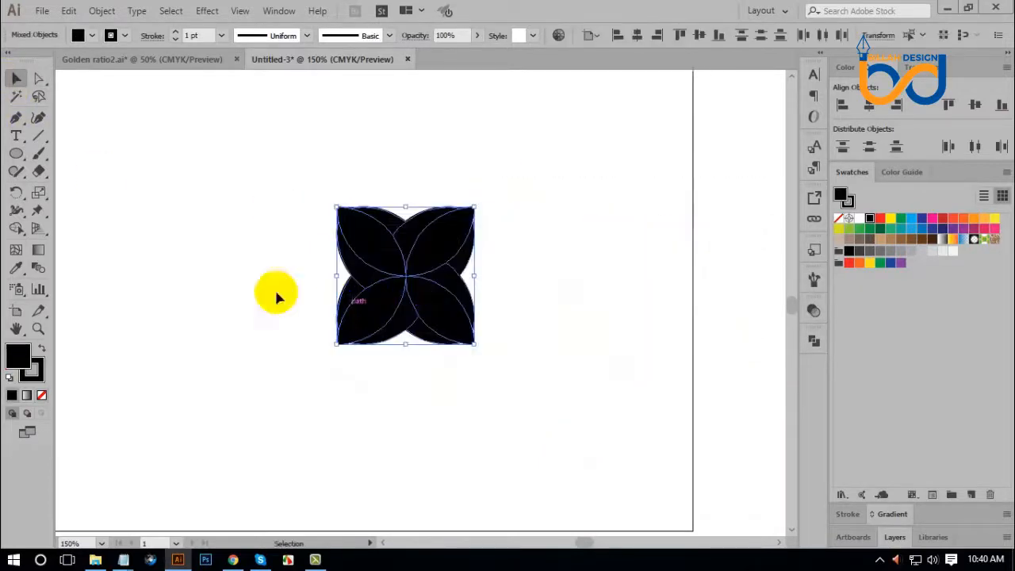
{"action": "left_click", "coordinate": [41, 372]}
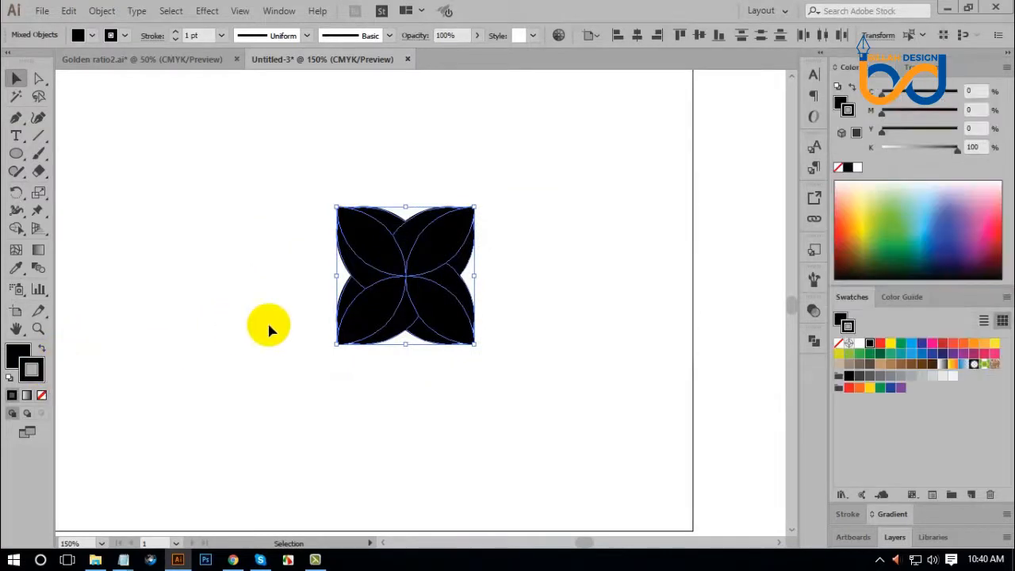
{"action": "left_click", "coordinate": [859, 343]}
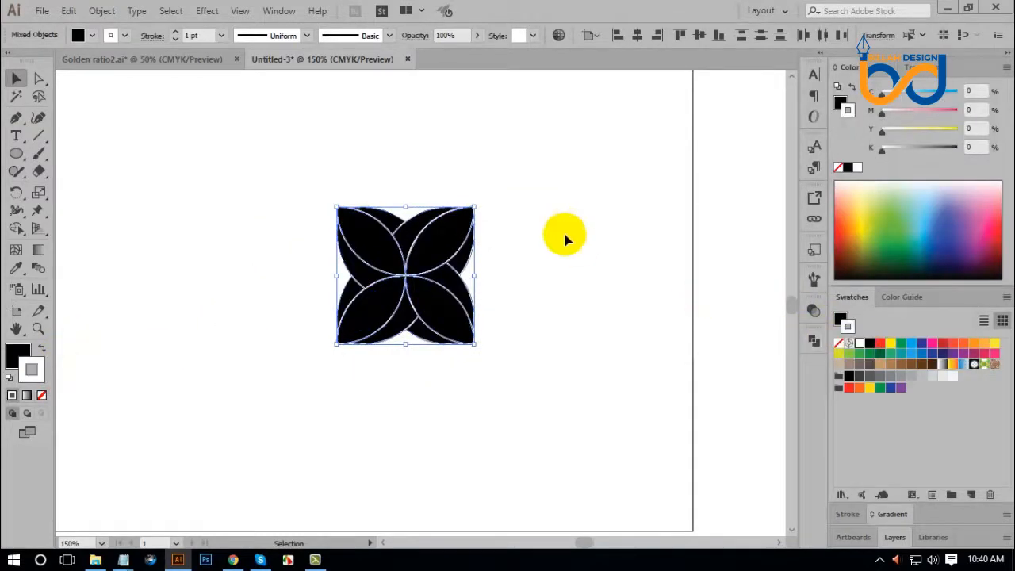
Step: Set the white stroke weight of the whole flower to 4 pt
{"action": "double_click", "coordinate": [195, 36]}
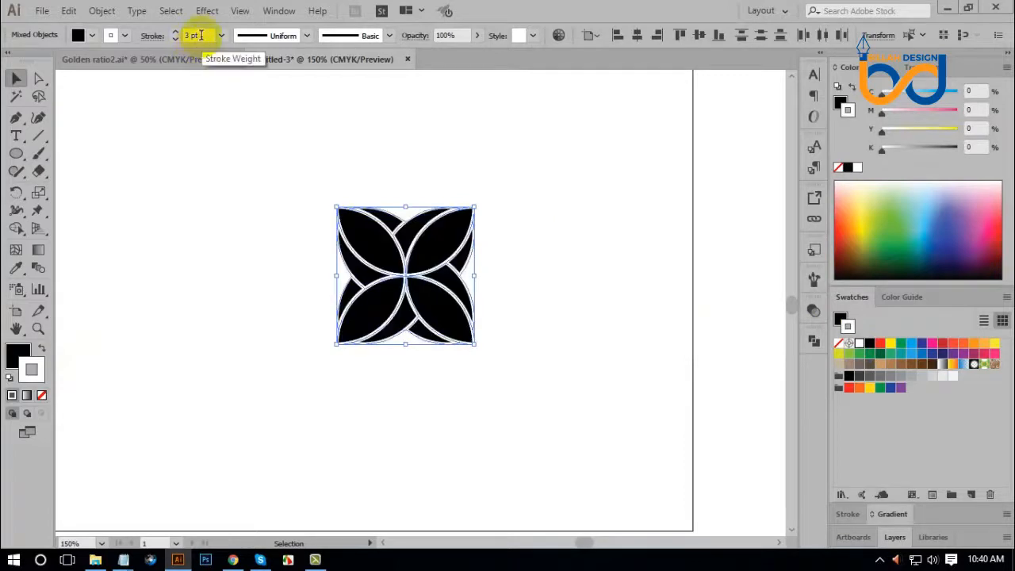
{"action": "type", "text": "4"}
{"action": "key", "text": "Return"}
{"action": "left_click", "coordinate": [340, 385]}
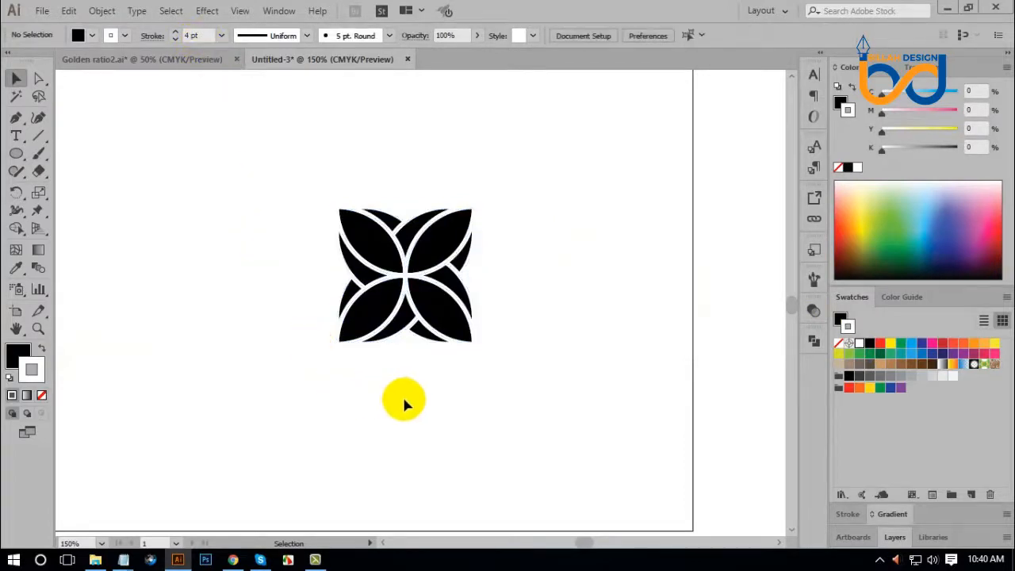
Step: Duplicate the stroked flower and place the copy beside it, up and to the left
{"action": "key", "text": "ctrl+minus"}
{"action": "key", "text": "ctrl+minus"}
{"action": "key", "text": "ctrl+equal"}
{"action": "left_click_drag", "start_coordinate": [319, 394], "coordinate": [518, 187]}
{"action": "left_click_drag", "start_coordinate": [409, 295], "coordinate": [296, 247]}
{"action": "left_click", "coordinate": [460, 376]}
{"action": "left_click_drag", "start_coordinate": [461, 376], "coordinate": [506, 374]}
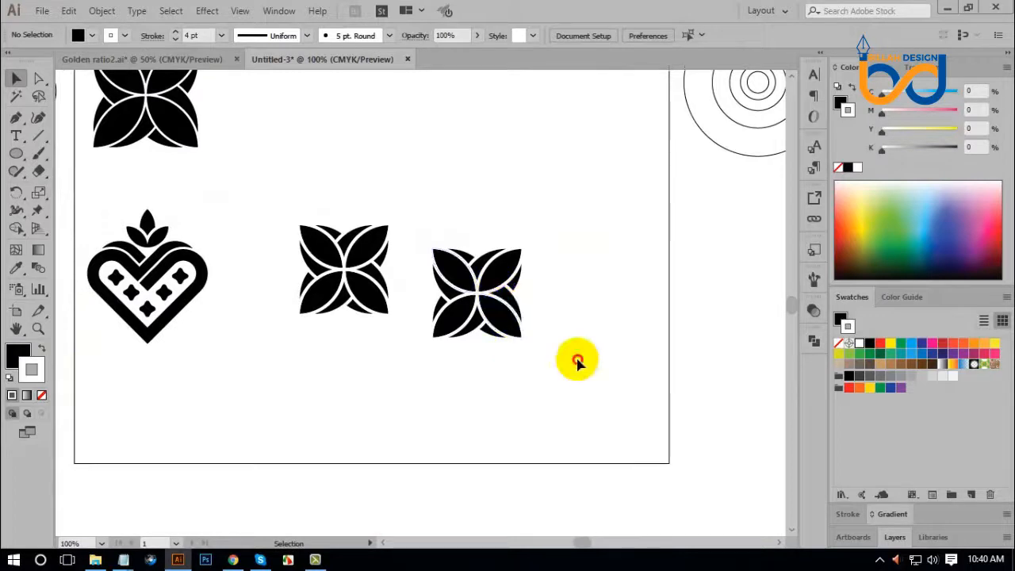
Step: Try scaling the right stroked flower down to a small size around its centre
{"action": "left_click_drag", "start_coordinate": [433, 361], "coordinate": [490, 290]}
{"action": "left_click", "coordinate": [529, 362]}
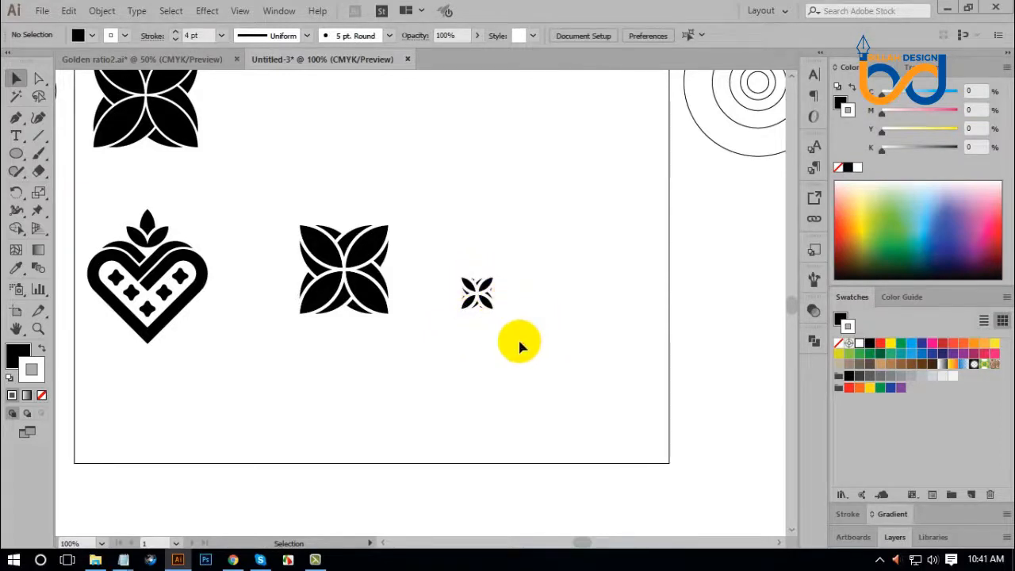
{"action": "left_click", "coordinate": [502, 275]}
{"action": "key", "text": "a"}
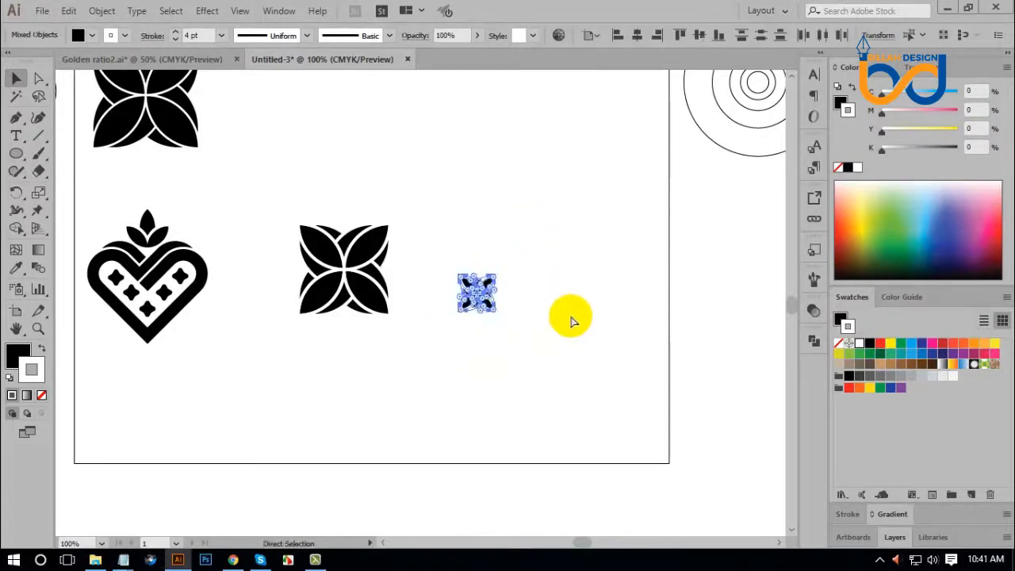
{"action": "key", "text": "ctrl+z"}
{"action": "left_click", "coordinate": [570, 367]}
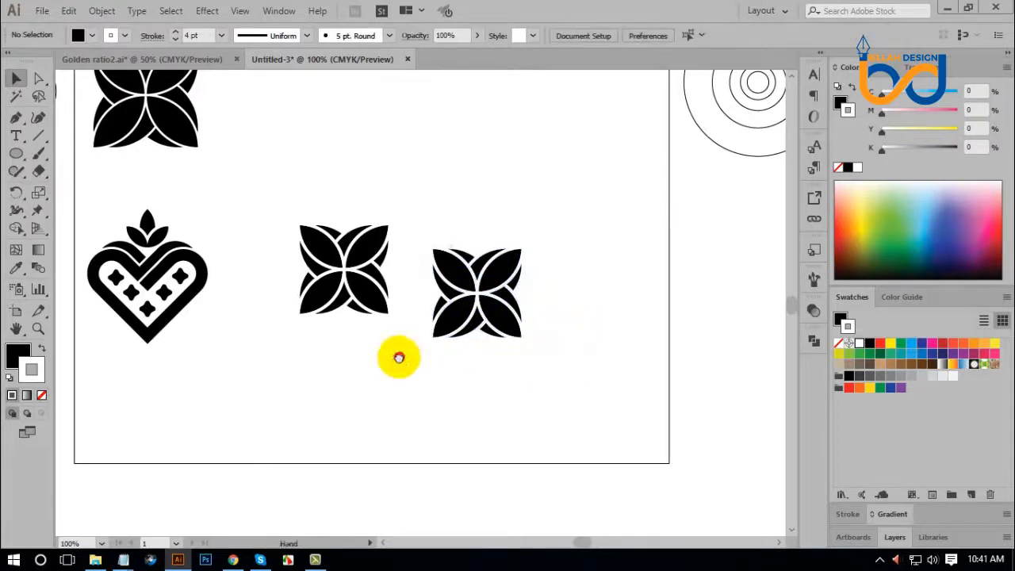
Step: Remove the stroke from the left flower, keeping only its black fill
{"action": "left_click_drag", "start_coordinate": [280, 193], "coordinate": [403, 356]}
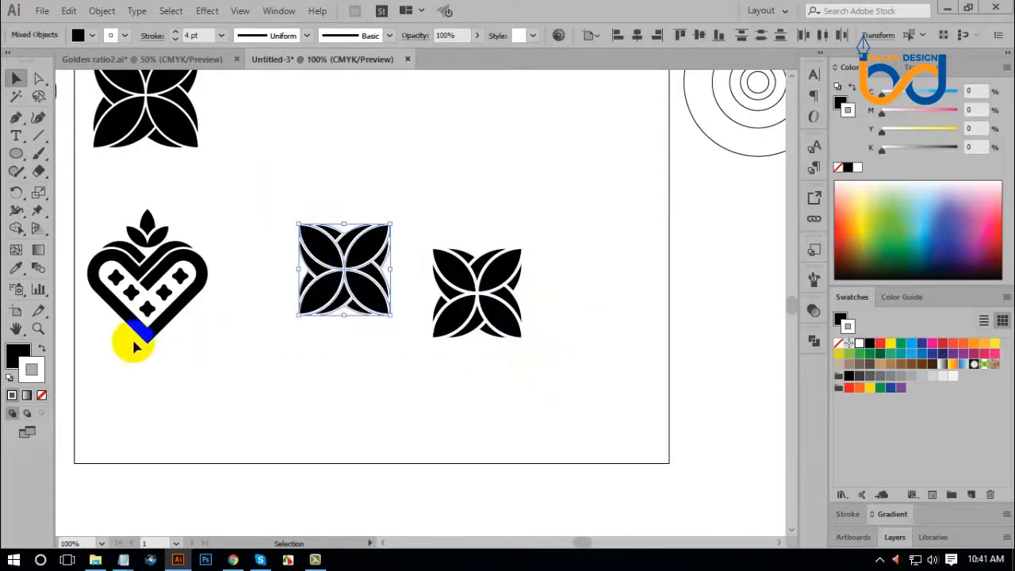
{"action": "left_click", "coordinate": [43, 396]}
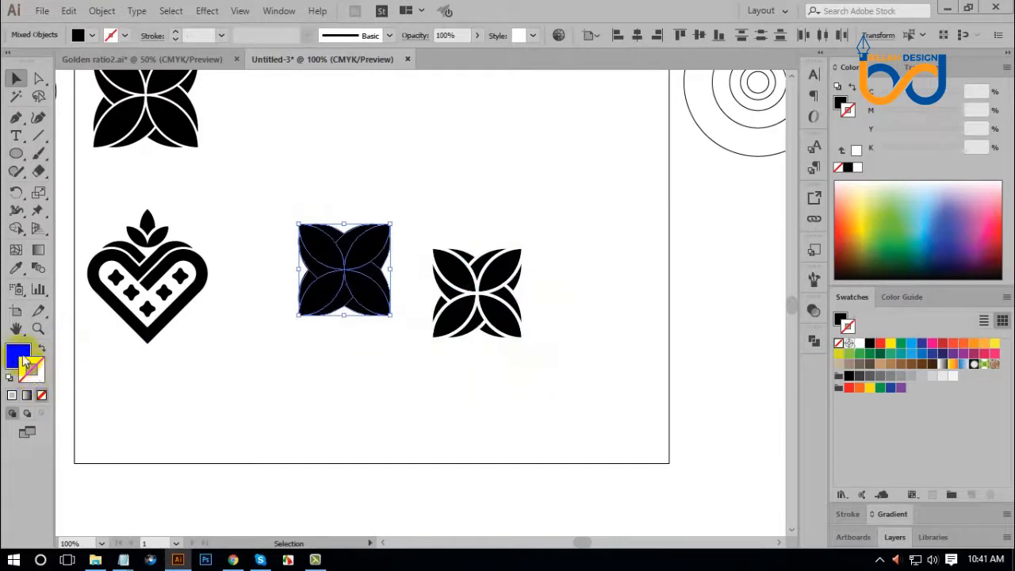
{"action": "left_click_drag", "start_coordinate": [26, 363], "coordinate": [342, 279]}
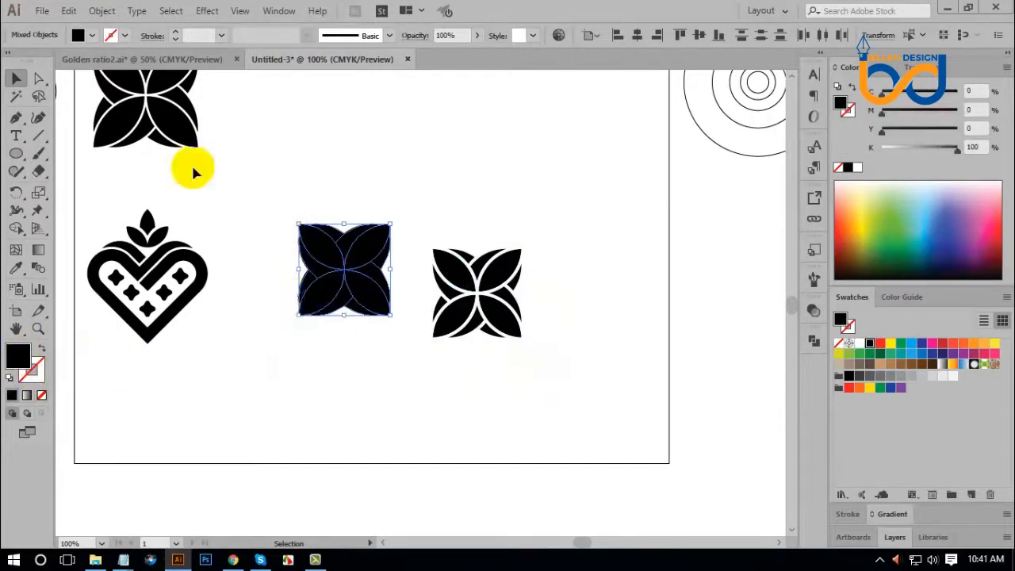
Step: Offset the paths of the left flower by -2 pt with Miter joins, previewing the result
{"action": "left_click", "coordinate": [103, 12]}
{"action": "mouse_move", "coordinate": [267, 335]}
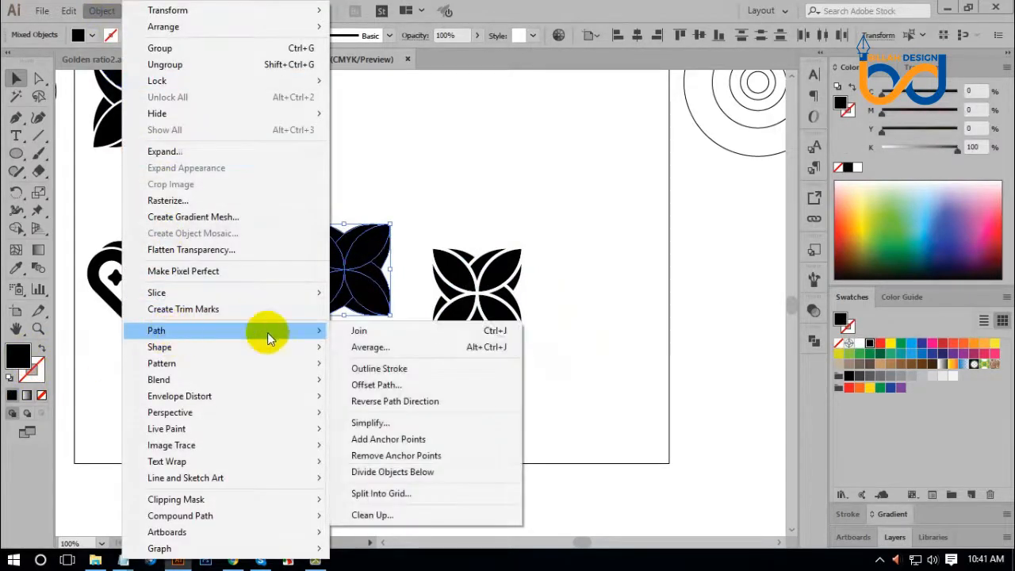
{"action": "left_click", "coordinate": [379, 384]}
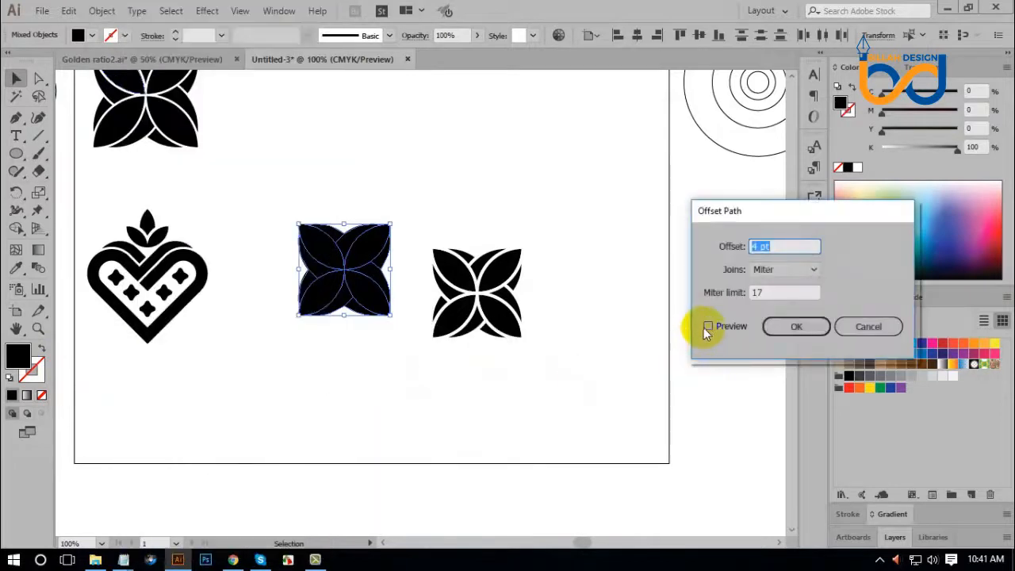
{"action": "left_click", "coordinate": [707, 327]}
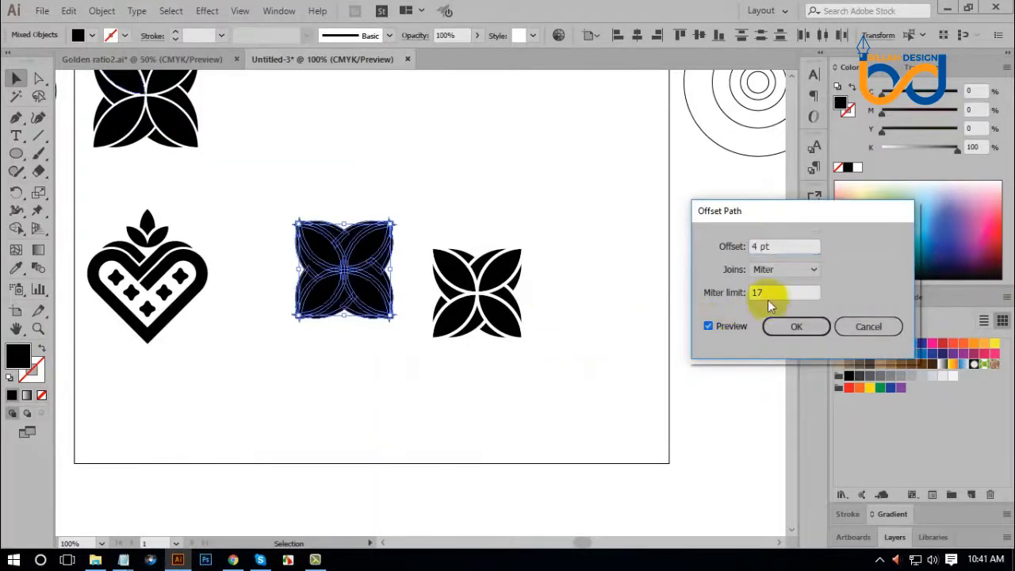
{"action": "left_click", "coordinate": [789, 246]}
{"action": "key", "text": "Down"}
{"action": "key", "text": "Down"}
{"action": "key", "text": "Down"}
{"action": "key", "text": "Down"}
{"action": "key", "text": "Down"}
{"action": "key", "text": "Down"}
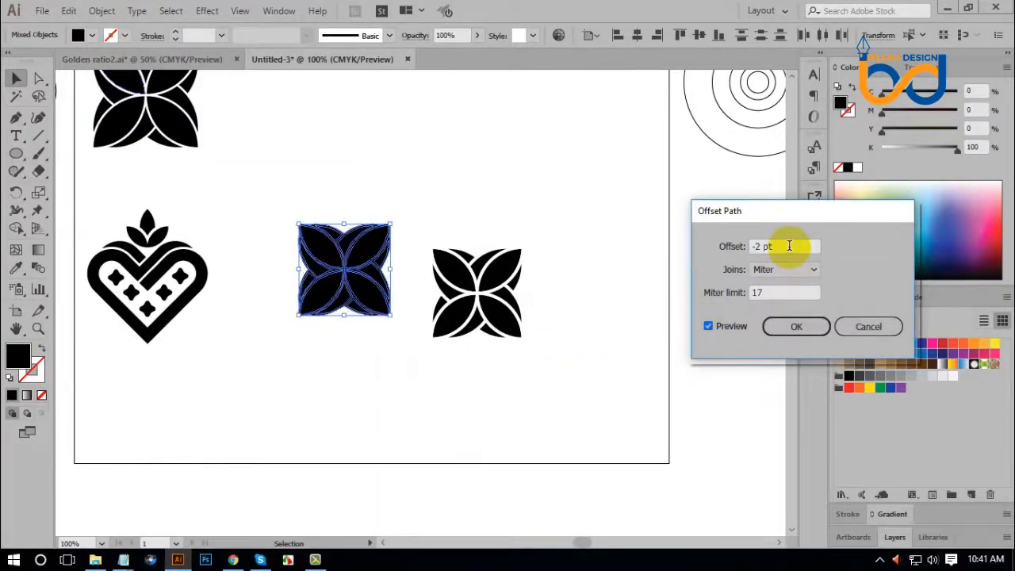
{"action": "left_click", "coordinate": [799, 327]}
Step: Move the offset flower above and to the right of the other two, and ungroup it from the original shapes
{"action": "left_click_drag", "start_coordinate": [370, 254], "coordinate": [578, 170]}
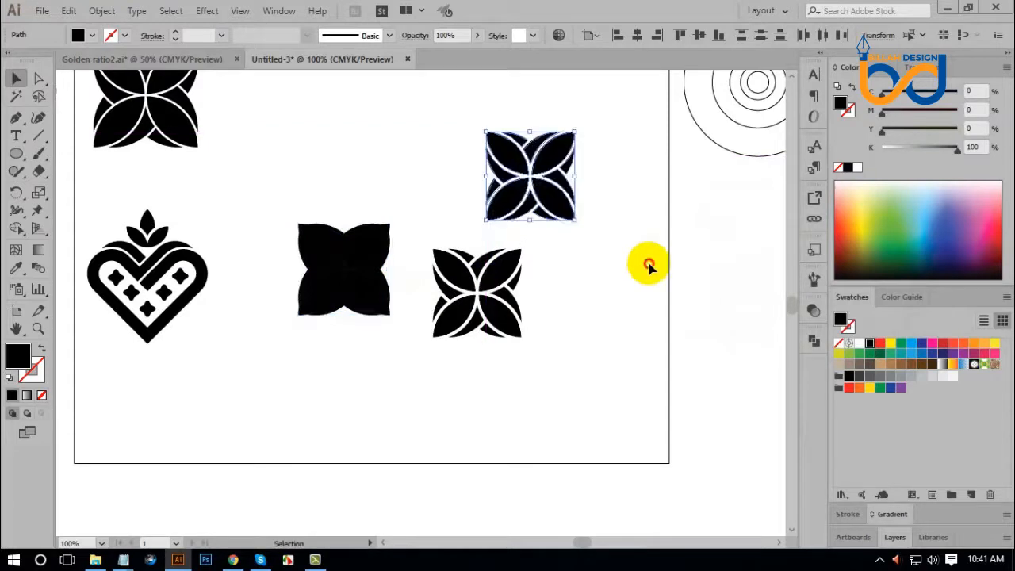
{"action": "left_click", "coordinate": [651, 316]}
{"action": "left_click_drag", "start_coordinate": [551, 224], "coordinate": [387, 232]}
{"action": "left_click", "coordinate": [629, 259]}
{"action": "left_click", "coordinate": [361, 256]}
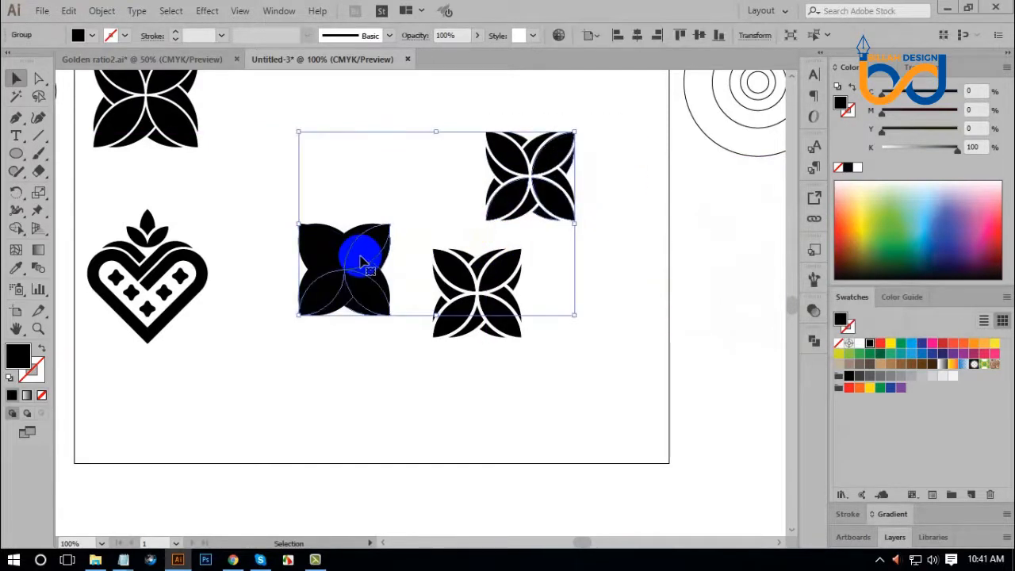
{"action": "right_click", "coordinate": [350, 254]}
{"action": "left_click", "coordinate": [397, 379]}
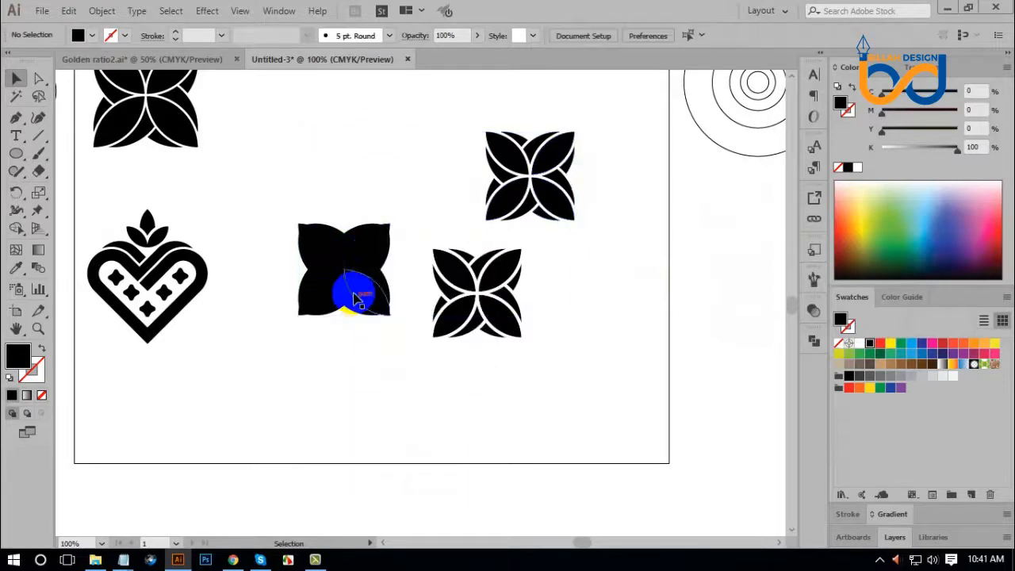
Step: Scale the offset flower down to a small size around its centre
{"action": "left_click_drag", "start_coordinate": [352, 294], "coordinate": [524, 199]}
{"action": "left_click", "coordinate": [603, 267]}
{"action": "left_click_drag", "start_coordinate": [601, 113], "coordinate": [478, 236]}
{"action": "left_click", "coordinate": [583, 265]}
{"action": "left_click_drag", "start_coordinate": [607, 114], "coordinate": [530, 273]}
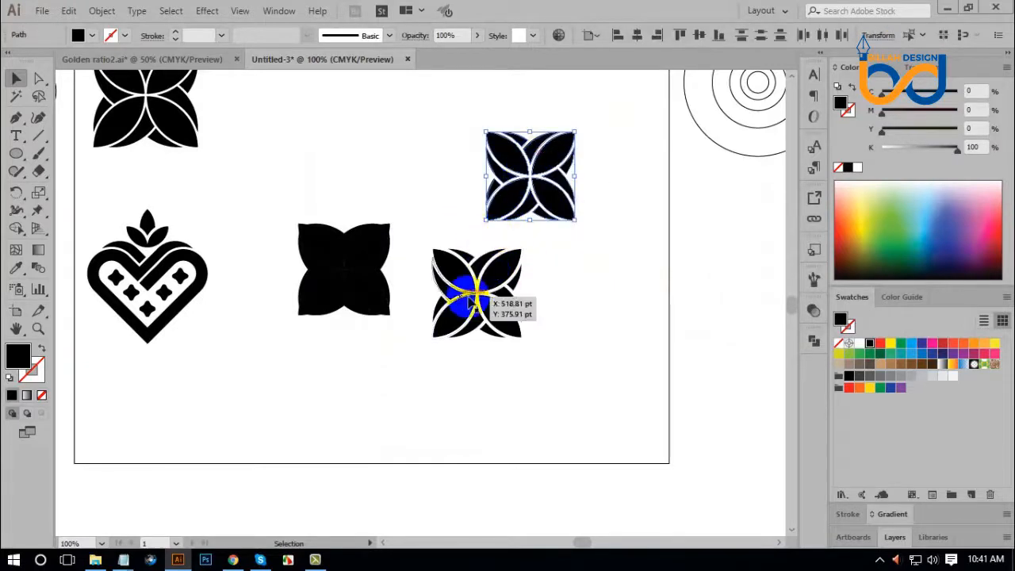
{"action": "left_click", "coordinate": [590, 358]}
{"action": "left_click_drag", "start_coordinate": [606, 113], "coordinate": [470, 223]}
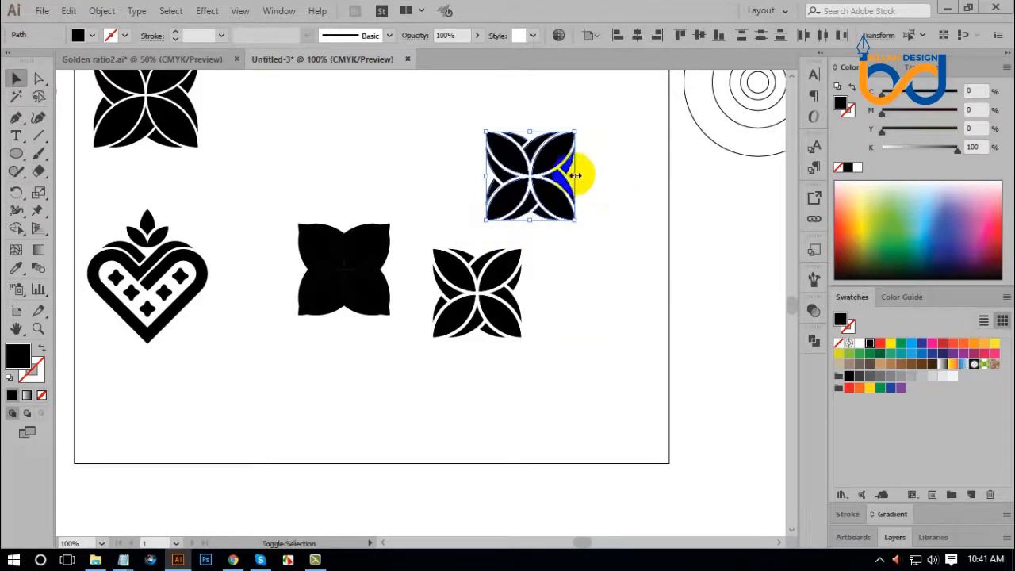
{"action": "left_click_drag", "start_coordinate": [574, 175], "coordinate": [550, 182]}
{"action": "left_click", "coordinate": [587, 201]}
Step: Shrink the stroked flower around its centre to roughly the same size as the small offset flower
{"action": "left_click_drag", "start_coordinate": [590, 233], "coordinate": [422, 351]}
{"action": "left_click_drag", "start_coordinate": [519, 292], "coordinate": [499, 292]}
{"action": "left_click", "coordinate": [555, 363]}
{"action": "left_click_drag", "start_coordinate": [560, 256], "coordinate": [448, 336]}
{"action": "left_click_drag", "start_coordinate": [504, 292], "coordinate": [498, 290]}
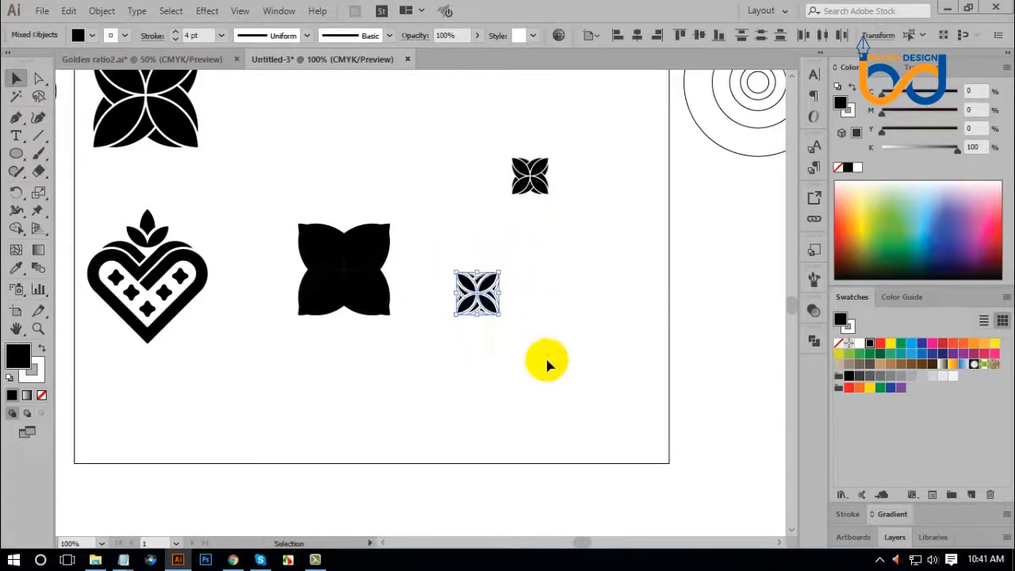
{"action": "left_click", "coordinate": [548, 363]}
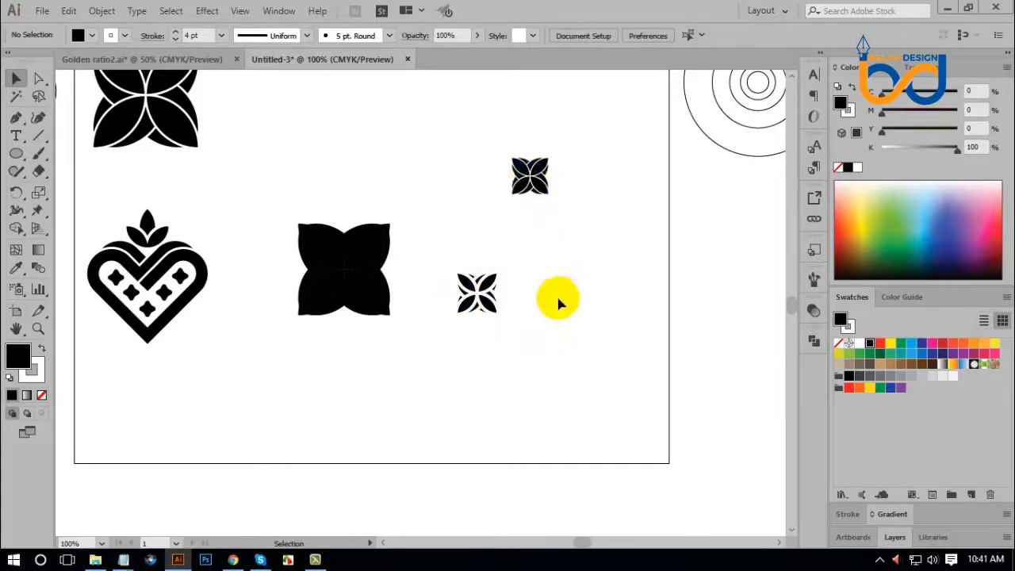
Step: Enlarge the stroked flower and the offset flower again around their centres
{"action": "left_click_drag", "start_coordinate": [559, 257], "coordinate": [412, 349]}
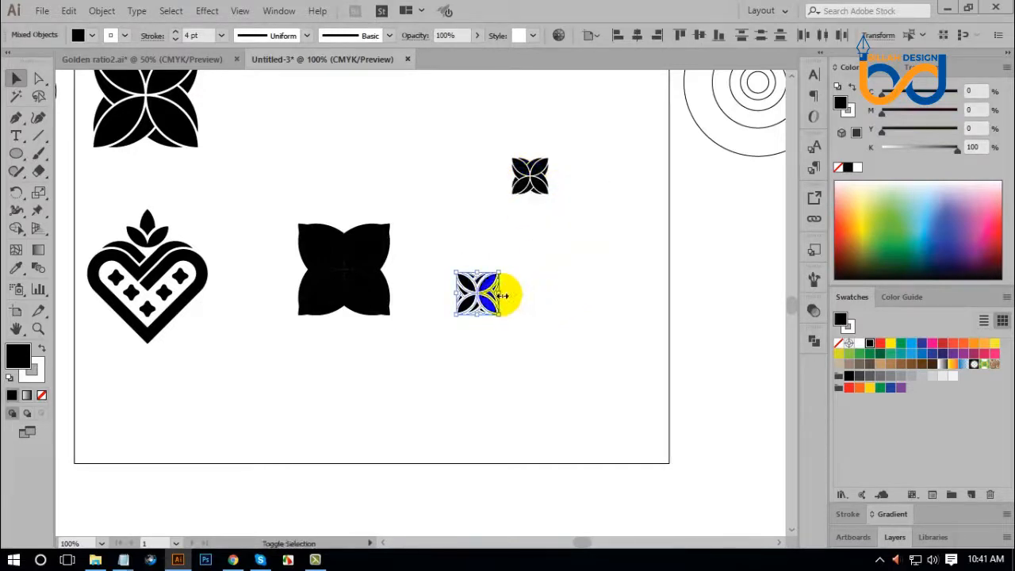
{"action": "left_click_drag", "start_coordinate": [502, 295], "coordinate": [525, 295]}
{"action": "left_click", "coordinate": [562, 336]}
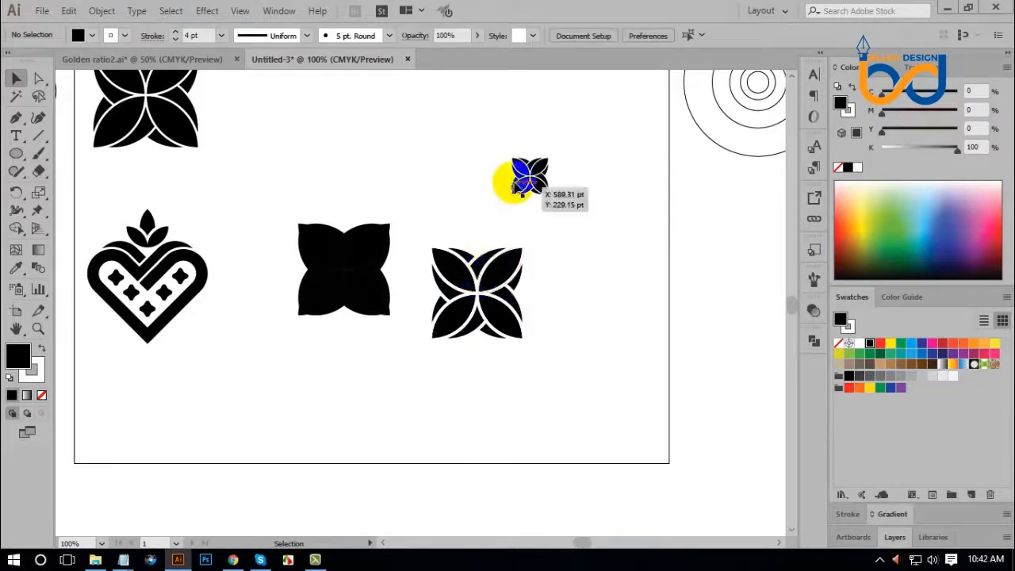
{"action": "left_click", "coordinate": [531, 176]}
{"action": "left_click", "coordinate": [582, 227]}
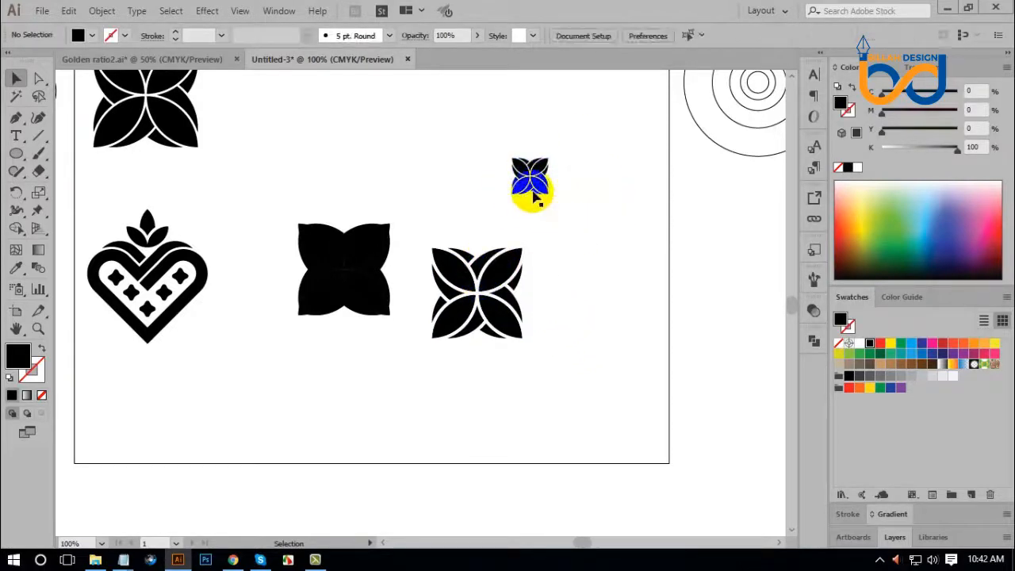
{"action": "left_click_drag", "start_coordinate": [562, 169], "coordinate": [481, 205]}
{"action": "left_click_drag", "start_coordinate": [553, 176], "coordinate": [568, 178]}
{"action": "left_click", "coordinate": [608, 277]}
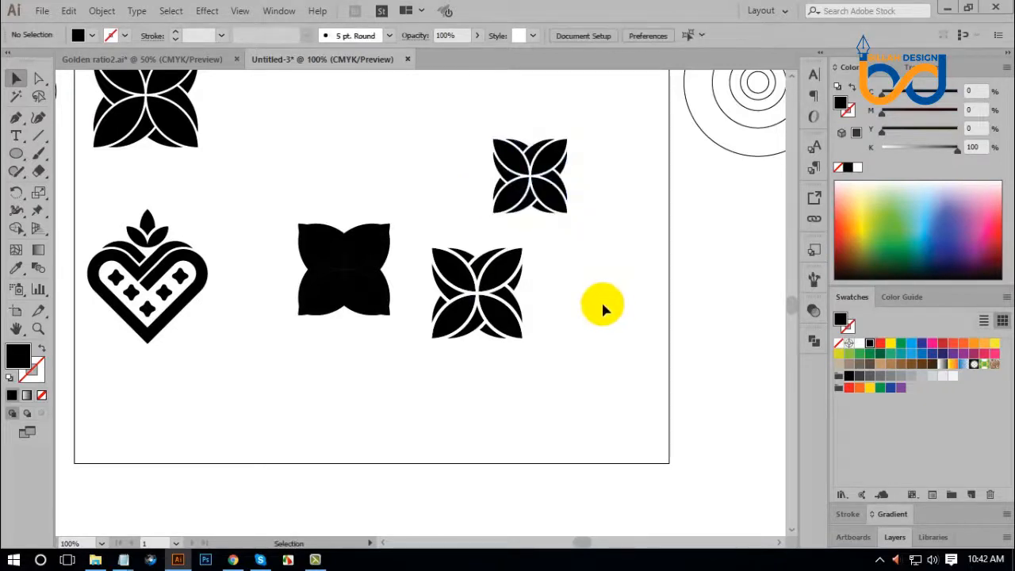
Step: Delete the stroked flower and the solid black flower left over from the offset
{"action": "left_click_drag", "start_coordinate": [576, 275], "coordinate": [617, 321]}
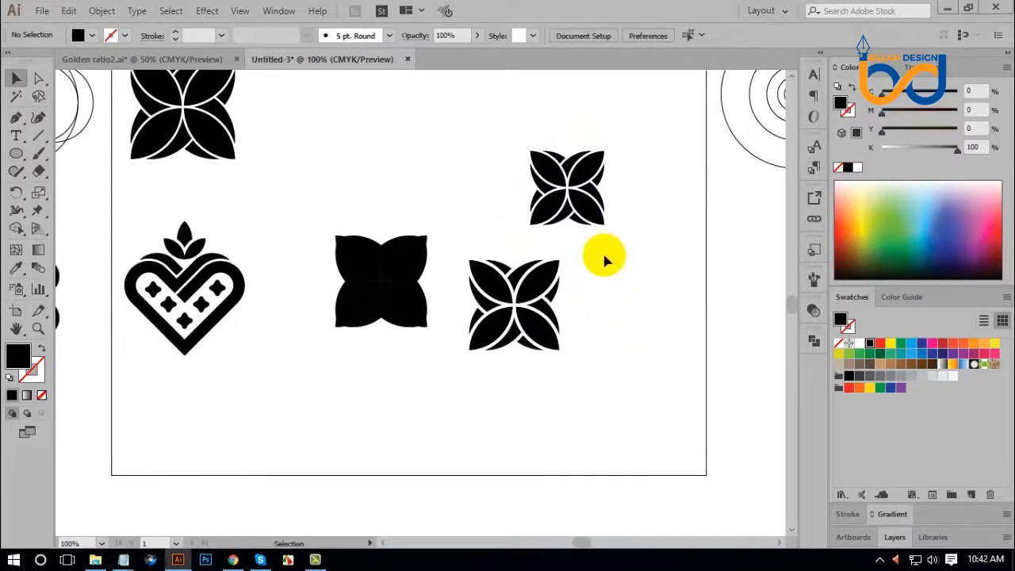
{"action": "left_click_drag", "start_coordinate": [606, 253], "coordinate": [474, 359]}
{"action": "key", "text": "Delete"}
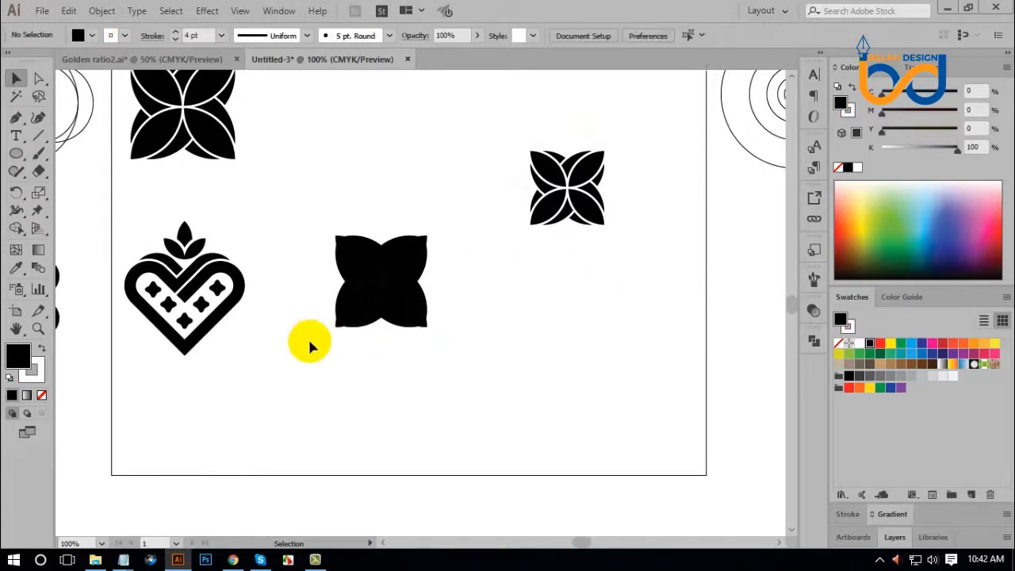
{"action": "left_click_drag", "start_coordinate": [310, 340], "coordinate": [468, 206]}
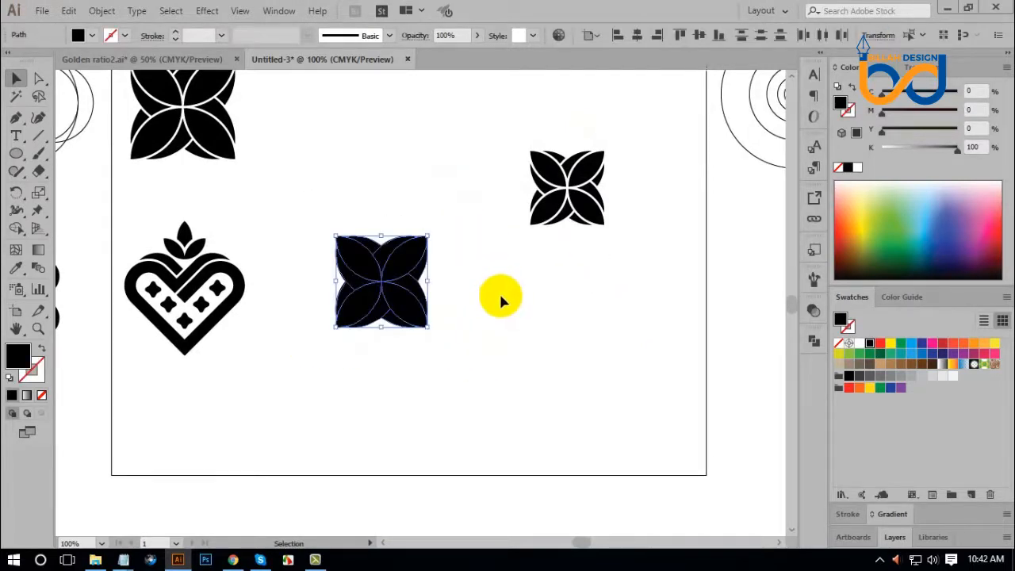
{"action": "key", "text": "Delete"}
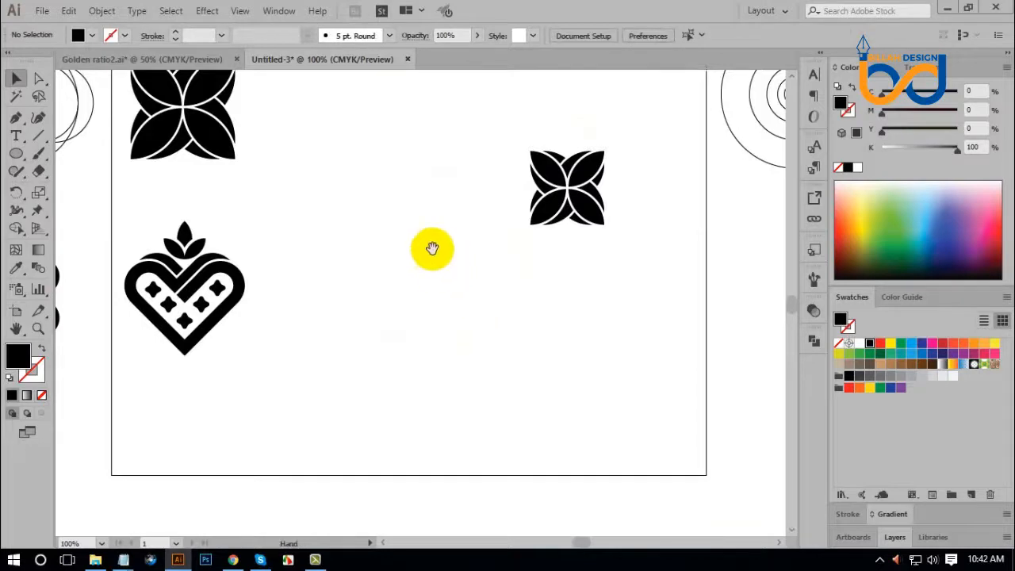
Step: Delete the older large flower above the heart logo
{"action": "left_click_drag", "start_coordinate": [430, 245], "coordinate": [459, 294]}
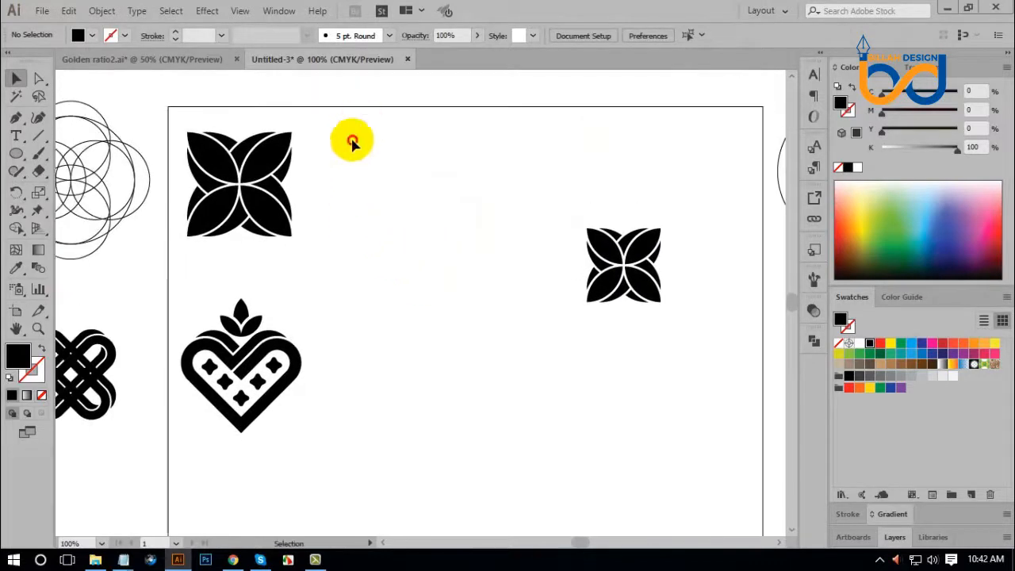
{"action": "left_click_drag", "start_coordinate": [362, 124], "coordinate": [185, 249]}
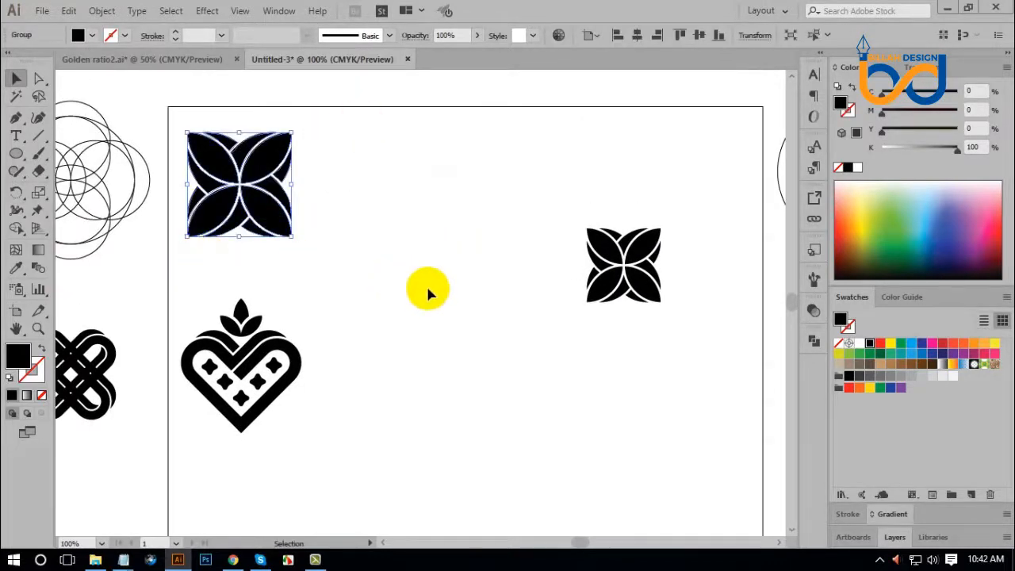
{"action": "key", "text": "Delete"}
Step: Enlarge the offset flower and move it to the empty spot above the heart logo
{"action": "left_click_drag", "start_coordinate": [514, 180], "coordinate": [710, 343]}
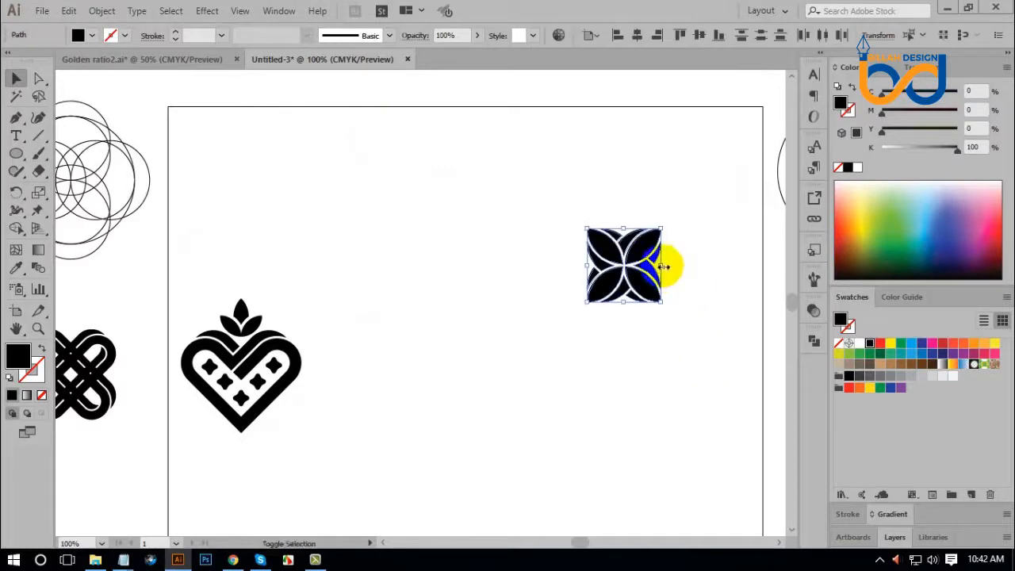
{"action": "left_click_drag", "start_coordinate": [663, 266], "coordinate": [679, 270]}
{"action": "left_click_drag", "start_coordinate": [615, 286], "coordinate": [320, 207]}
{"action": "left_click", "coordinate": [444, 349]}
Step: Move the interlaced knot logo from outside the artboard to the right of the heart logo
{"action": "scroll", "coordinate": [449, 333], "scroll_direction": "down", "scroll_amount": 2}
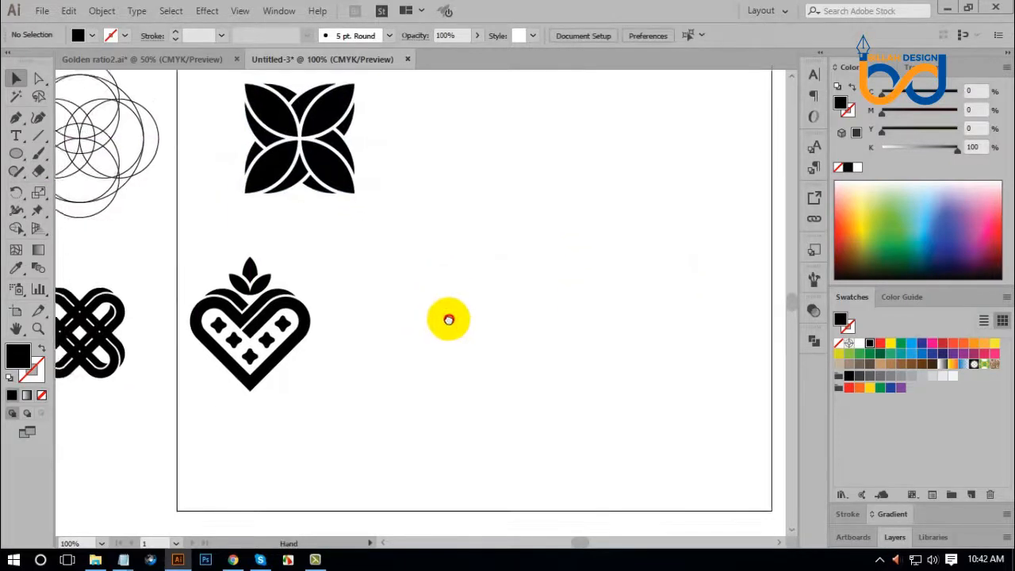
{"action": "left_click", "coordinate": [294, 283]}
{"action": "left_click", "coordinate": [375, 320]}
{"action": "left_click_drag", "start_coordinate": [338, 337], "coordinate": [431, 336]}
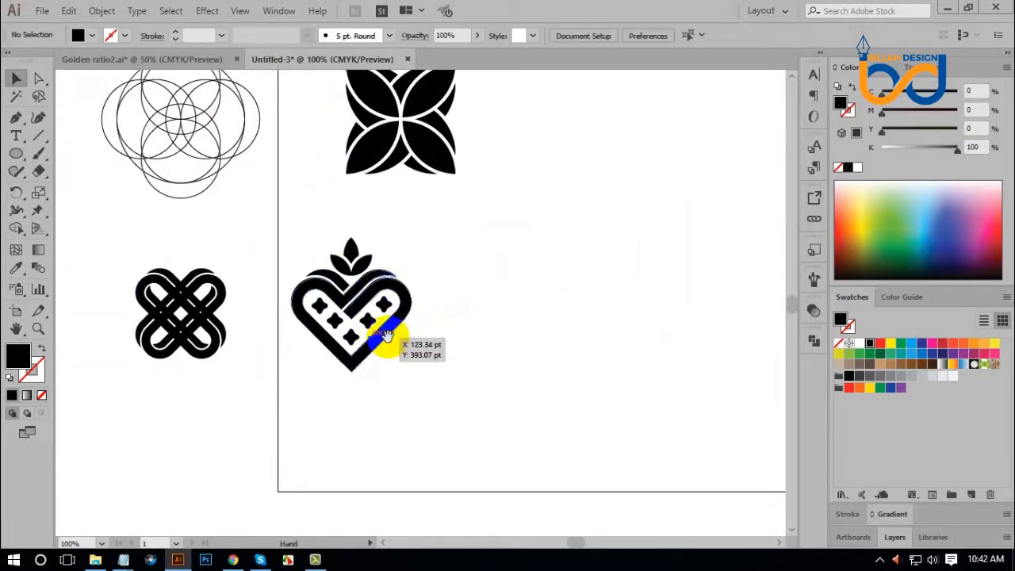
{"action": "left_click", "coordinate": [216, 311]}
{"action": "left_click", "coordinate": [227, 253]}
{"action": "left_click", "coordinate": [183, 311]}
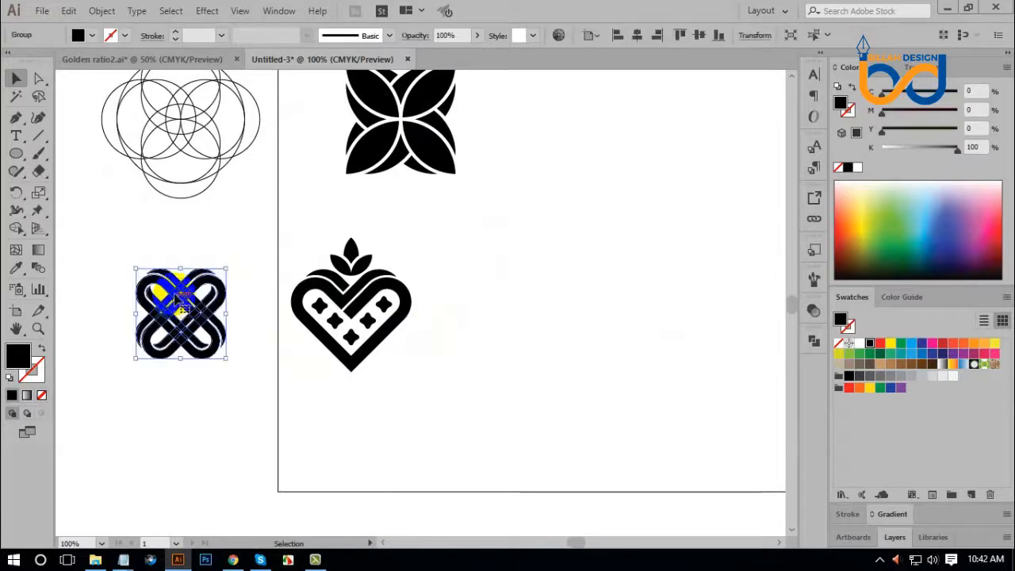
{"action": "left_click_drag", "start_coordinate": [182, 311], "coordinate": [448, 305]}
{"action": "left_click_drag", "start_coordinate": [546, 268], "coordinate": [547, 268]}
{"action": "left_click", "coordinate": [614, 403]}
Step: Ungroup the interlaced knot logo and place one of its links upright in the empty space above and right of the other
{"action": "left_click_drag", "start_coordinate": [666, 371], "coordinate": [559, 362]}
{"action": "left_click", "coordinate": [462, 262]}
{"action": "right_click", "coordinate": [460, 250]}
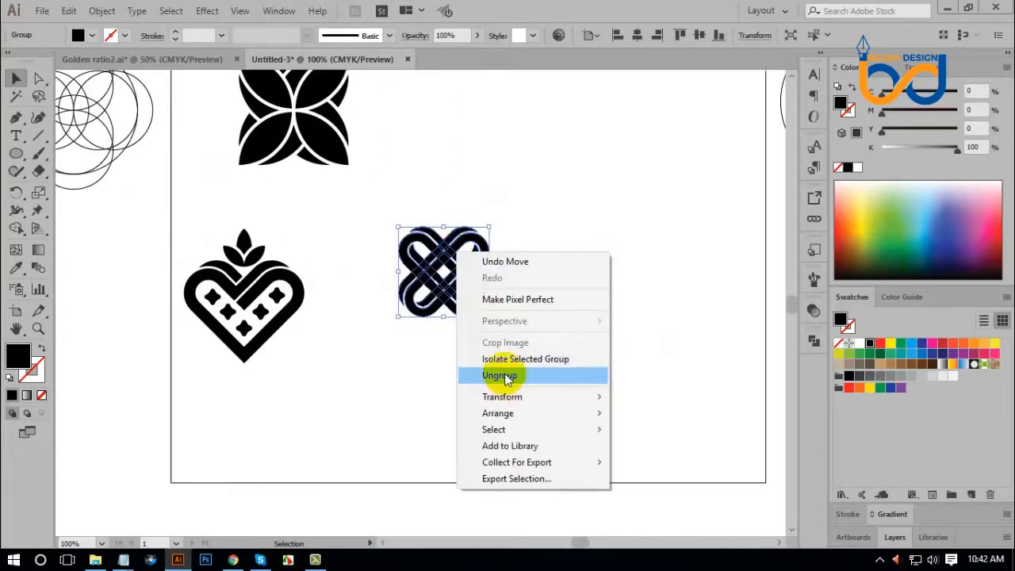
{"action": "left_click", "coordinate": [494, 376]}
{"action": "left_click", "coordinate": [522, 316]}
{"action": "left_click_drag", "start_coordinate": [484, 252], "coordinate": [582, 174]}
{"action": "left_click", "coordinate": [699, 340]}
Step: Delete the remaining diagonal link and move the upright link closer to the heart logo
{"action": "left_click", "coordinate": [489, 240]}
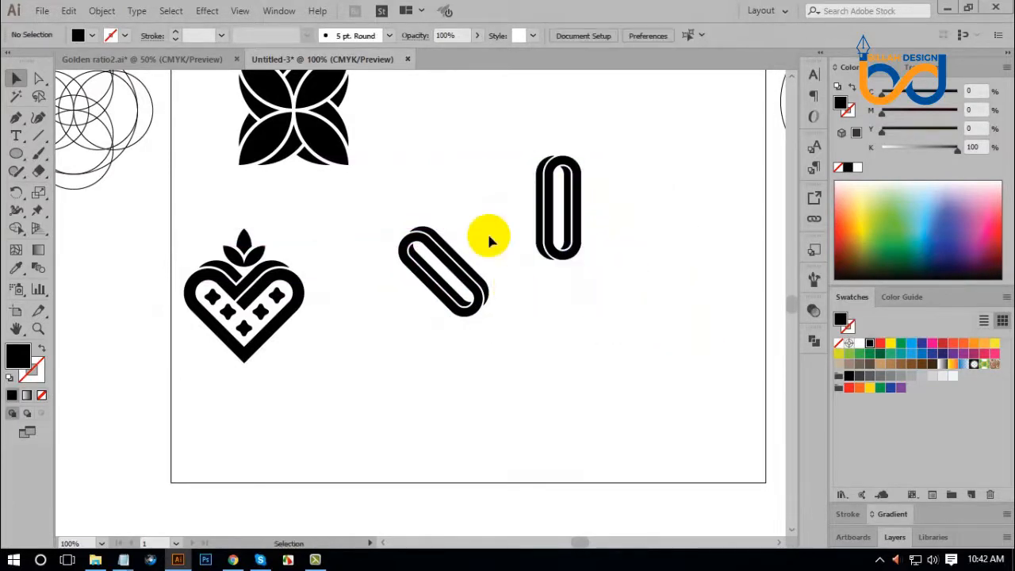
{"action": "left_click", "coordinate": [452, 250]}
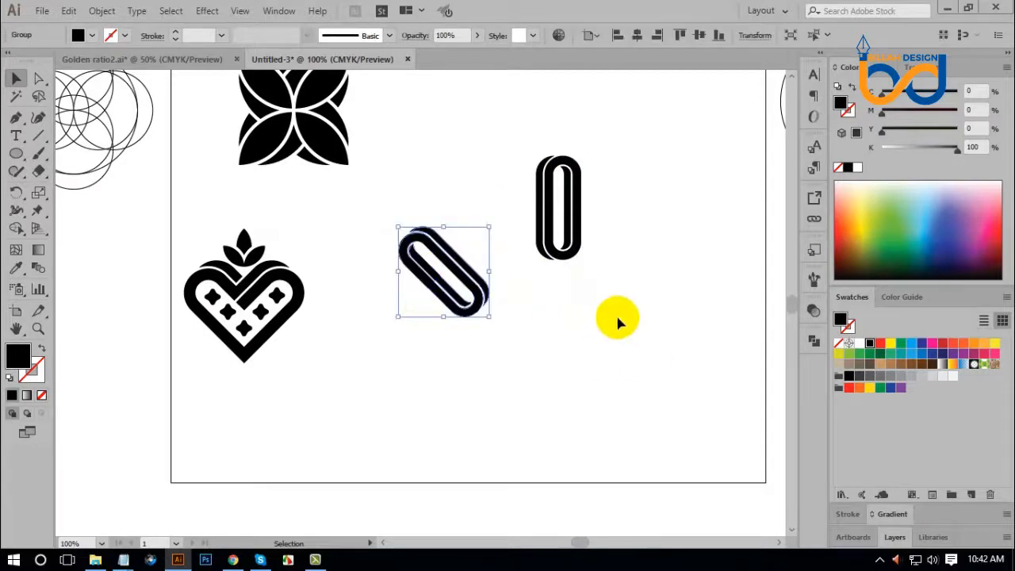
{"action": "key", "text": "Delete"}
{"action": "left_click_drag", "start_coordinate": [583, 200], "coordinate": [432, 238]}
{"action": "left_click", "coordinate": [541, 308]}
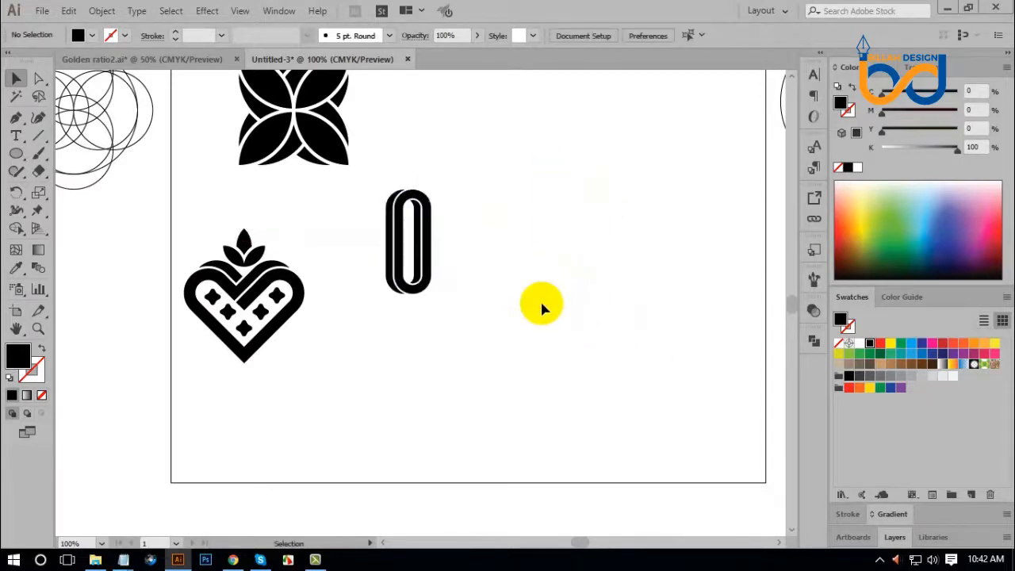
Step: Draw a rectangle about 54 by 140 pt right of the upright link, with no fill and a black 13 pt stroke
{"action": "left_click_drag", "start_coordinate": [22, 156], "coordinate": [54, 158]}
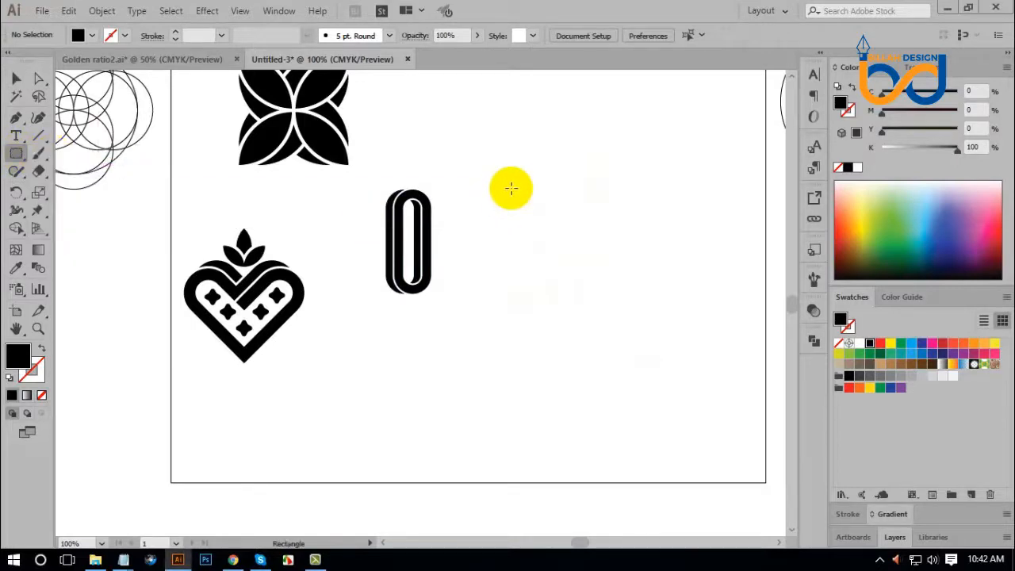
{"action": "left_click_drag", "start_coordinate": [512, 190], "coordinate": [553, 293]}
{"action": "left_click", "coordinate": [42, 349]}
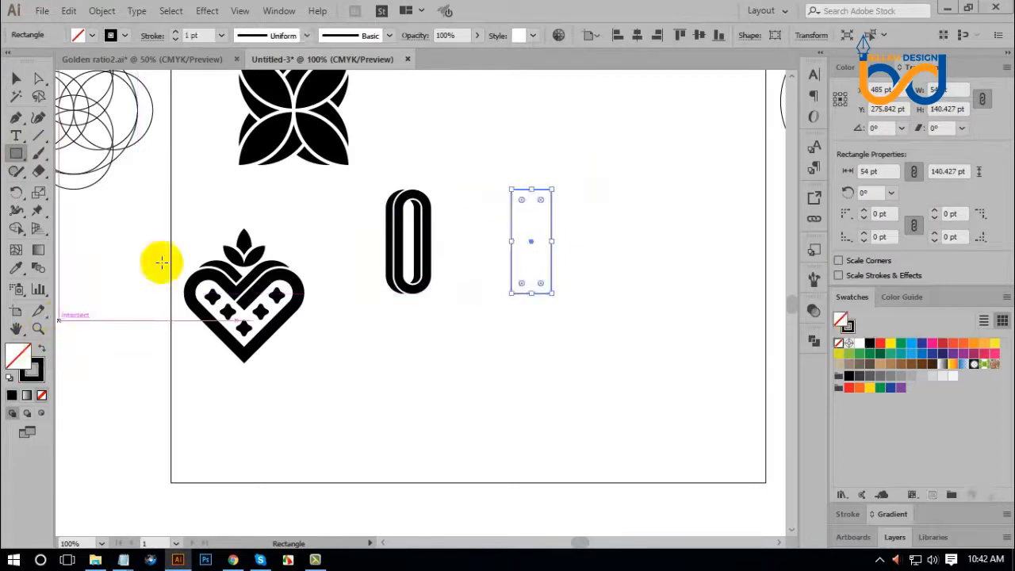
{"action": "scroll", "coordinate": [202, 35], "scroll_direction": "up", "scroll_amount": 7}
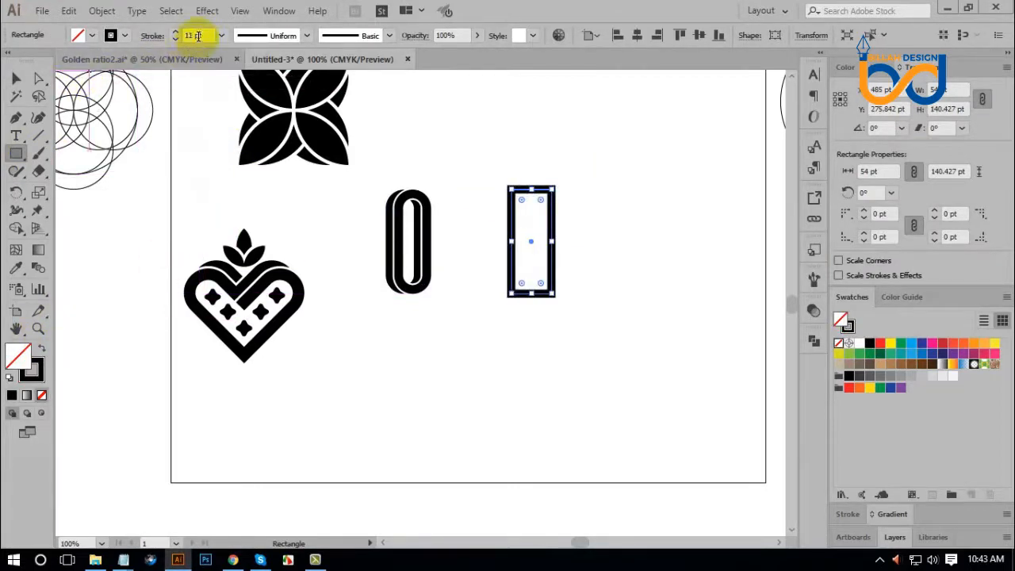
{"action": "scroll", "coordinate": [198, 36], "scroll_direction": "up", "scroll_amount": 1}
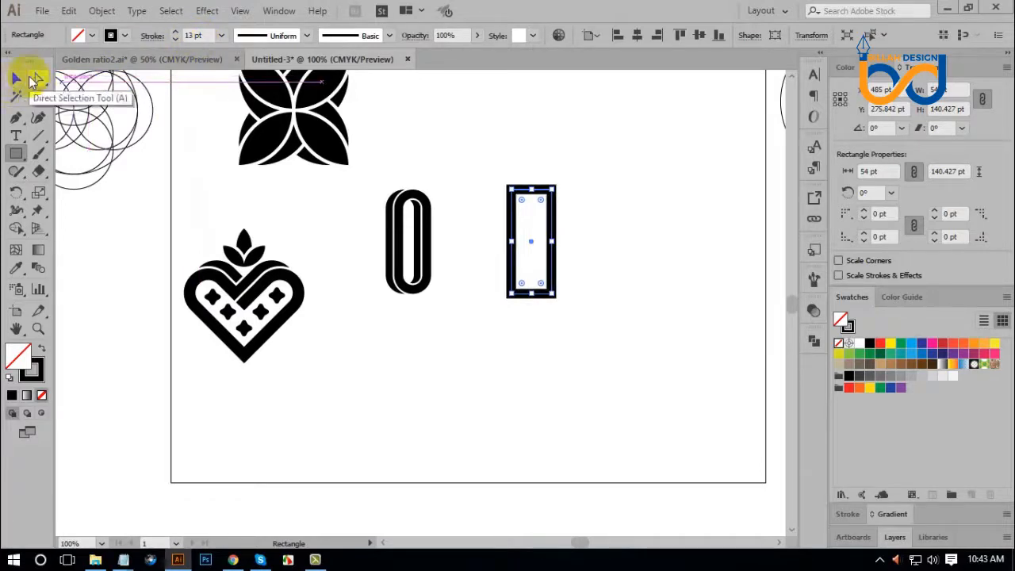
{"action": "left_click", "coordinate": [38, 78]}
{"action": "left_click", "coordinate": [494, 369]}
{"action": "left_click", "coordinate": [15, 79]}
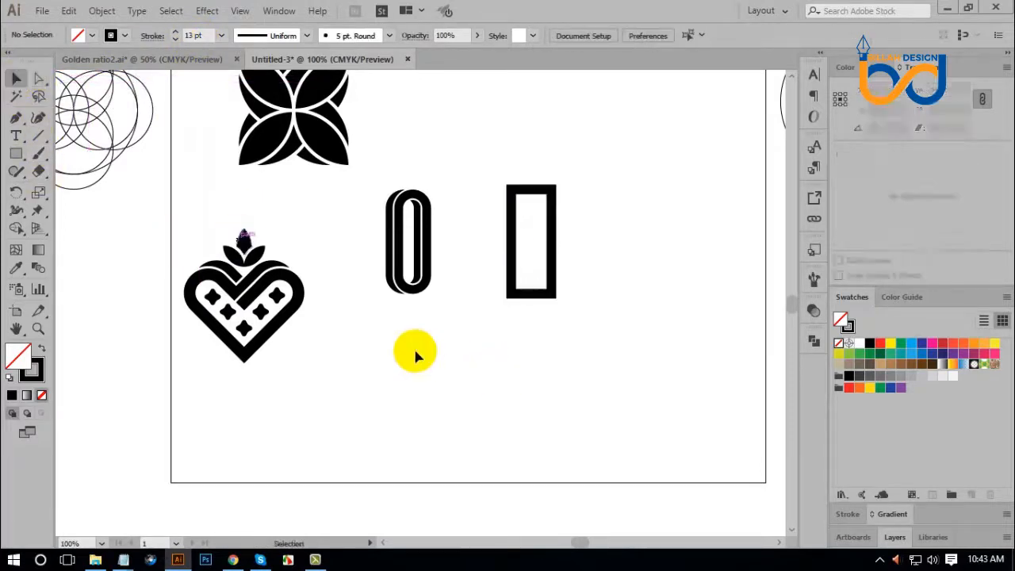
Step: Narrow the rectangle to a width of about 45 pt and round its corners fully to 22.5 pt
{"action": "left_click", "coordinate": [553, 300]}
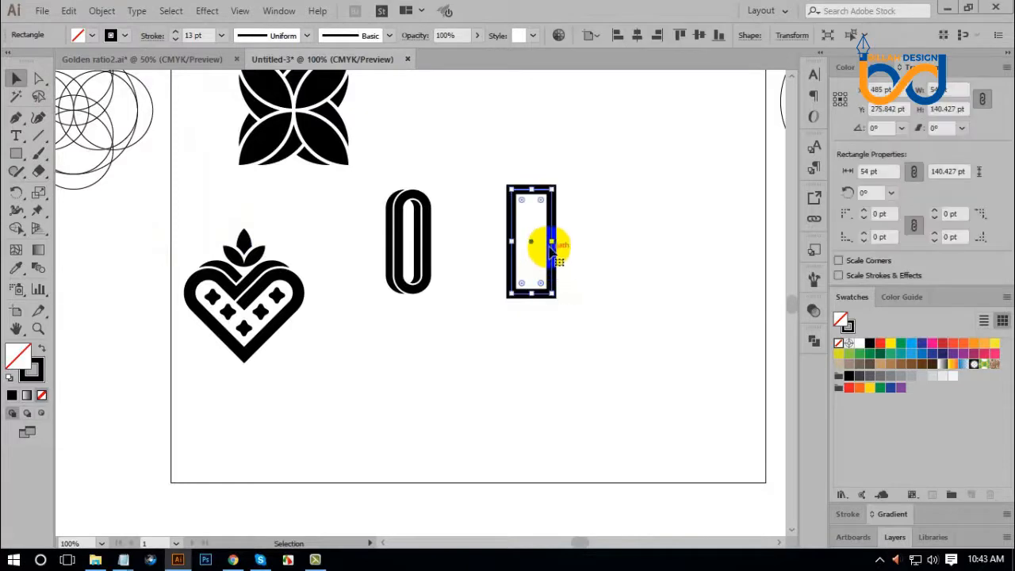
{"action": "left_click_drag", "start_coordinate": [553, 245], "coordinate": [549, 248]}
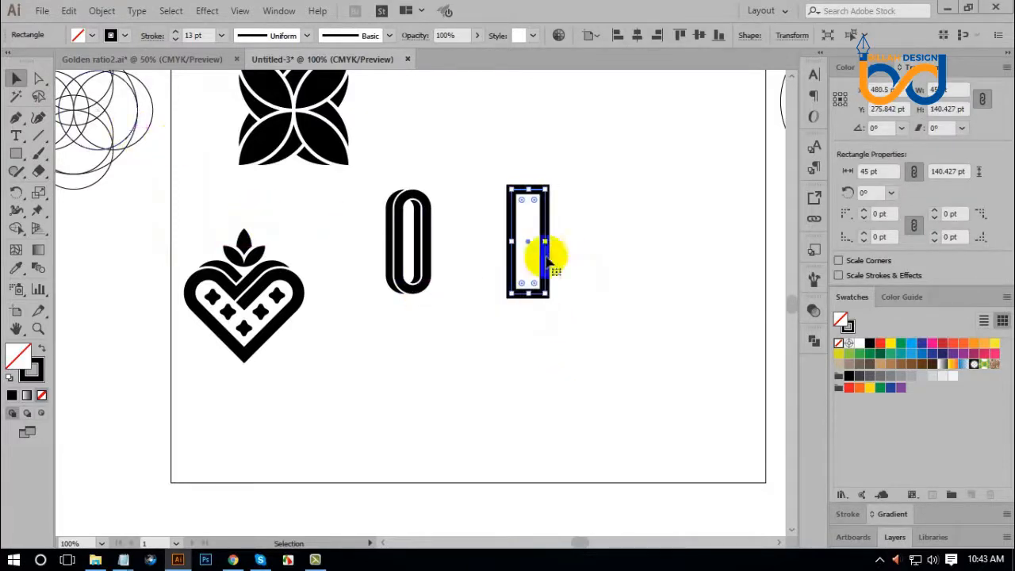
{"action": "left_click_drag", "start_coordinate": [535, 203], "coordinate": [587, 175]}
{"action": "left_click", "coordinate": [538, 413]}
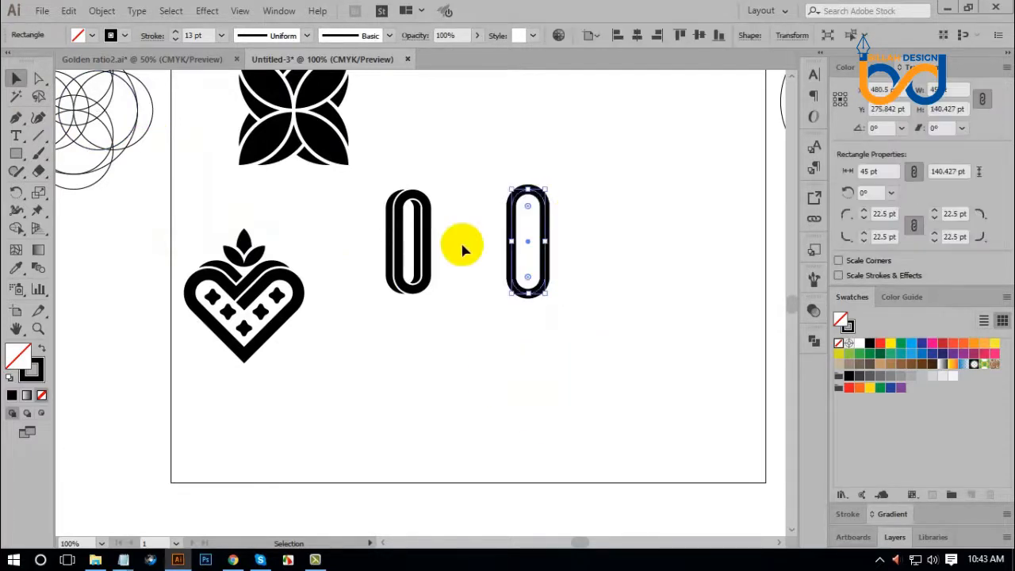
Step: Expand the fill and stroke of the rounded rectangle into a solid ring shape
{"action": "left_click", "coordinate": [107, 11]}
{"action": "left_click", "coordinate": [150, 151]}
{"action": "left_click", "coordinate": [490, 369]}
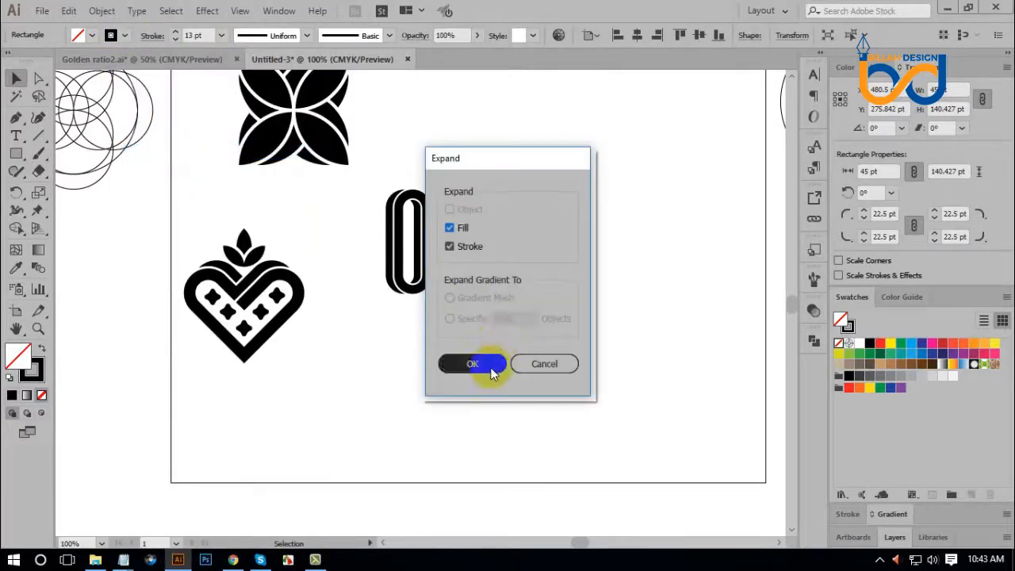
{"action": "left_click", "coordinate": [588, 380]}
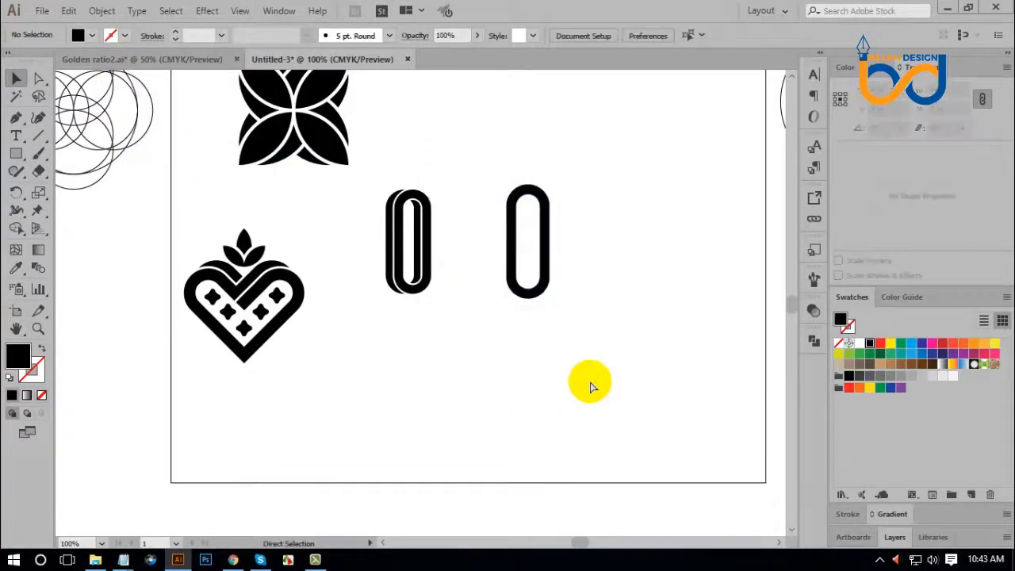
Step: Duplicate the expanded ring slightly to its right and fill the copy with red
{"action": "scroll", "coordinate": [560, 288], "scroll_direction": "up", "scroll_amount": 1}
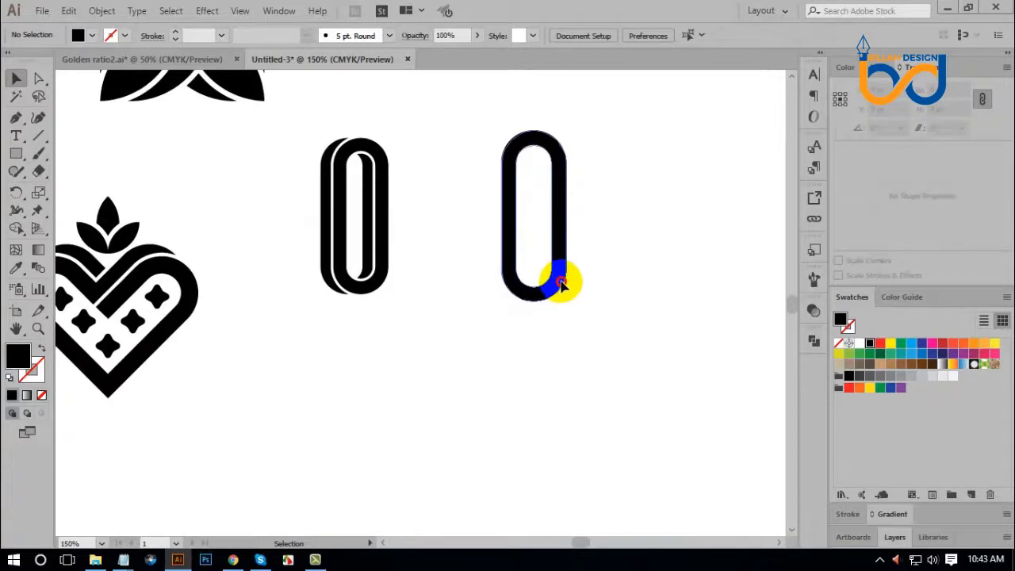
{"action": "left_click_drag", "start_coordinate": [560, 284], "coordinate": [572, 285]}
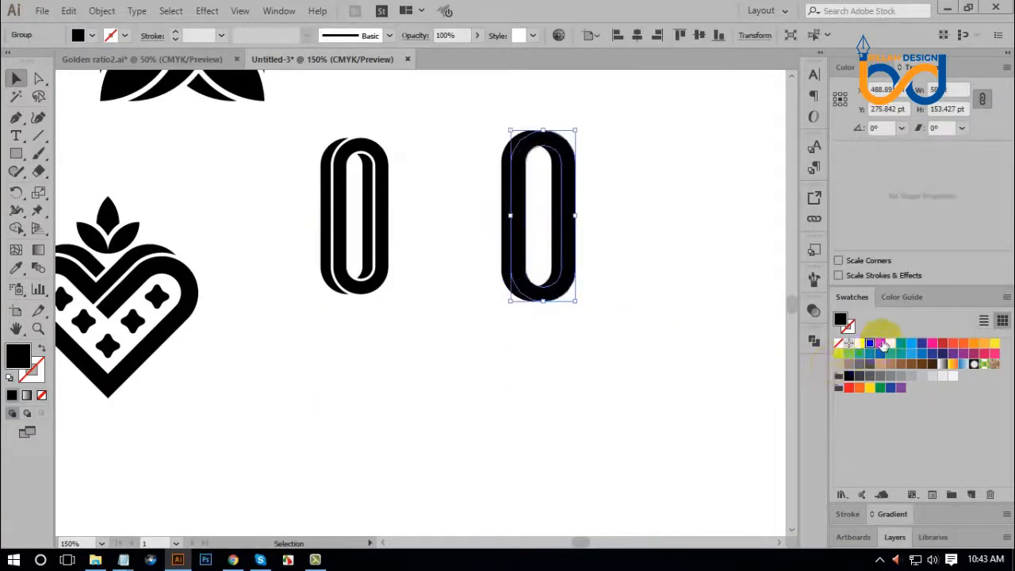
{"action": "left_click", "coordinate": [880, 342]}
{"action": "left_click", "coordinate": [675, 344]}
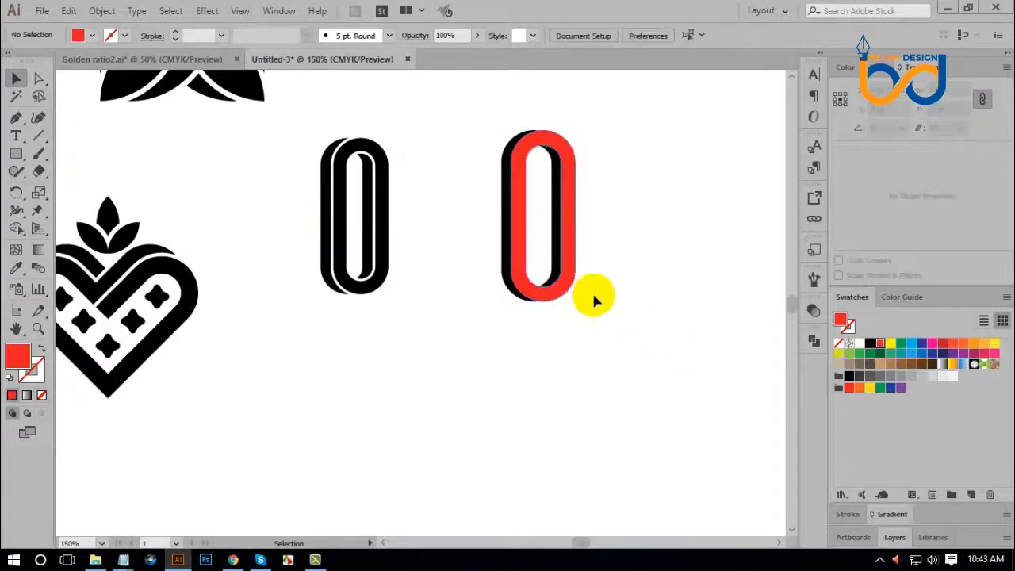
Step: Nudge the red ring a little further right over the black ring
{"action": "left_click", "coordinate": [592, 293]}
{"action": "key", "text": "Right"}
{"action": "key", "text": "Right"}
{"action": "key", "text": "Right"}
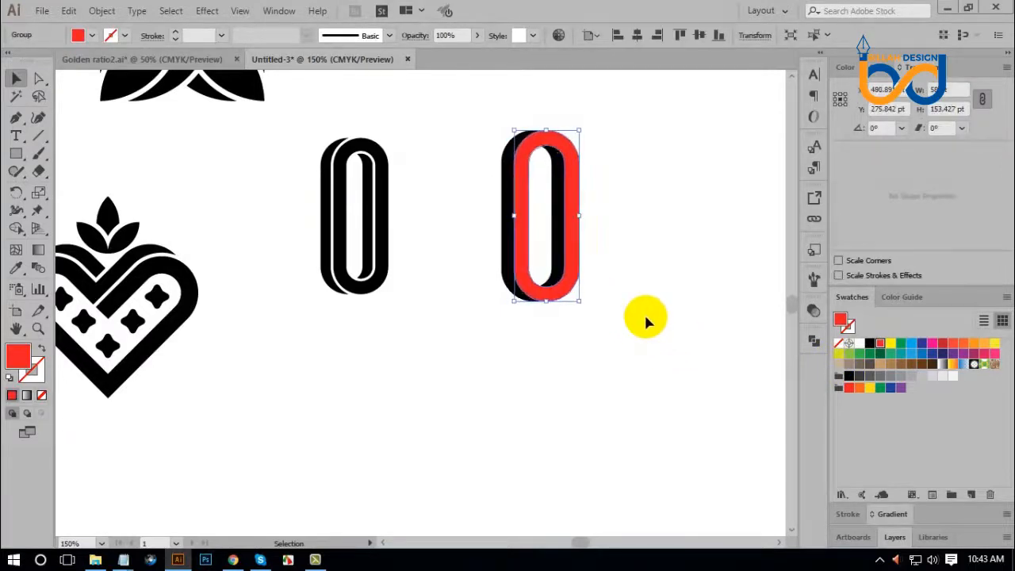
{"action": "left_click", "coordinate": [614, 306]}
Step: Offset the red ring's path by 4 pt with miter joins and fill the offset shape with white
{"action": "left_click", "coordinate": [578, 273]}
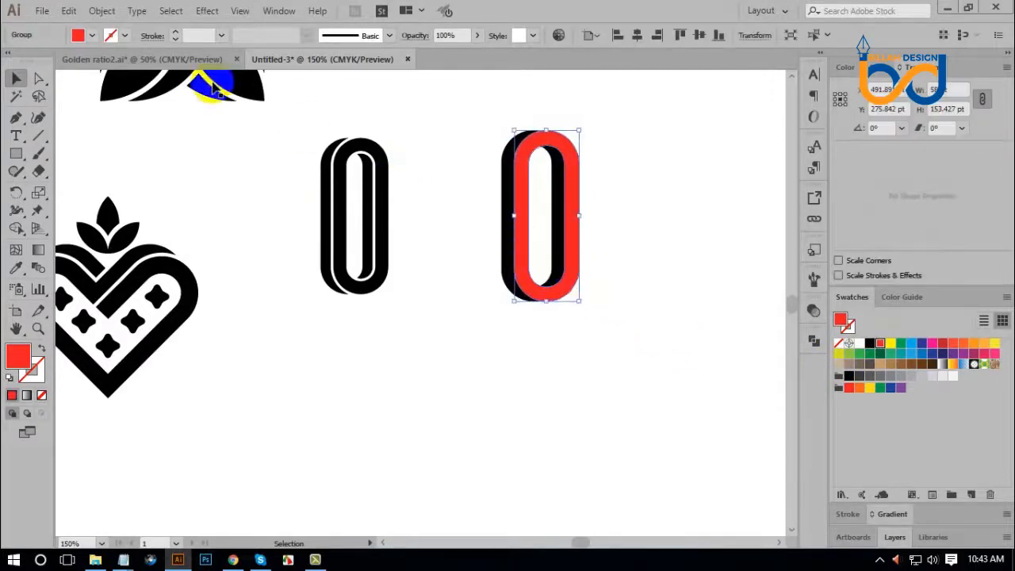
{"action": "left_click", "coordinate": [101, 10]}
{"action": "mouse_move", "coordinate": [200, 334]}
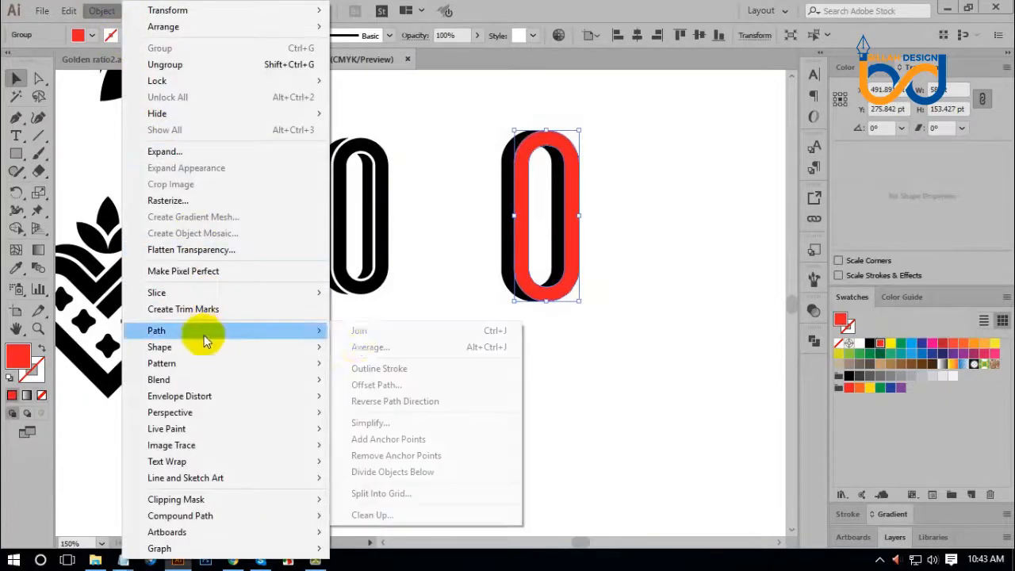
{"action": "left_click", "coordinate": [375, 385]}
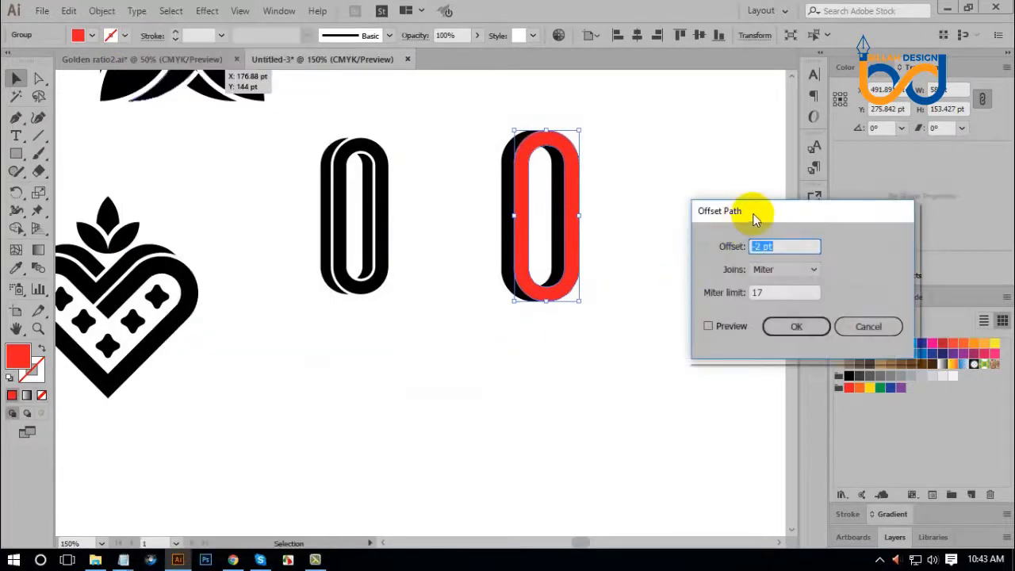
{"action": "left_click_drag", "start_coordinate": [756, 218], "coordinate": [745, 219]}
{"action": "left_click", "coordinate": [697, 326]}
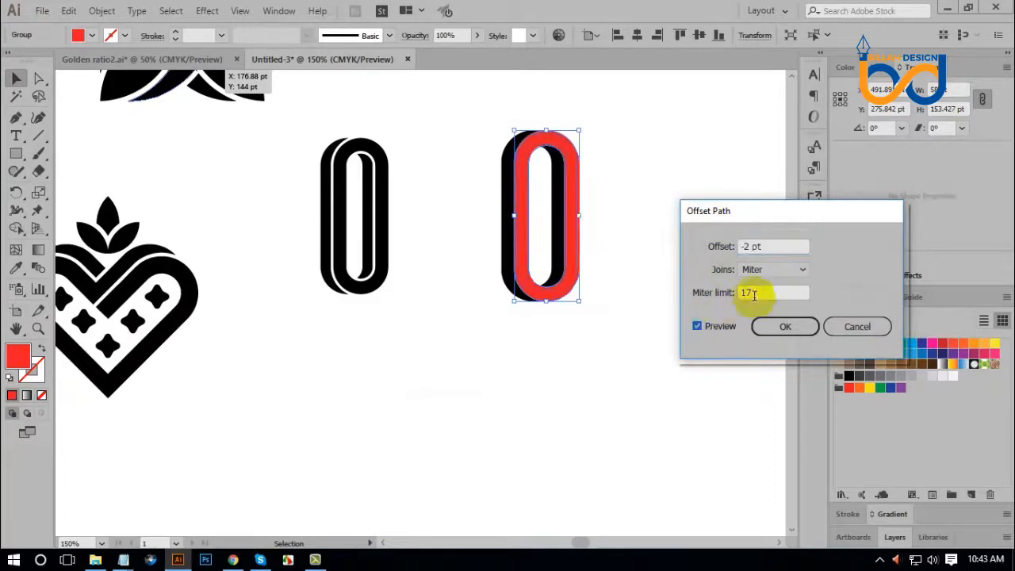
{"action": "key", "text": "Up"}
{"action": "key", "text": "Up"}
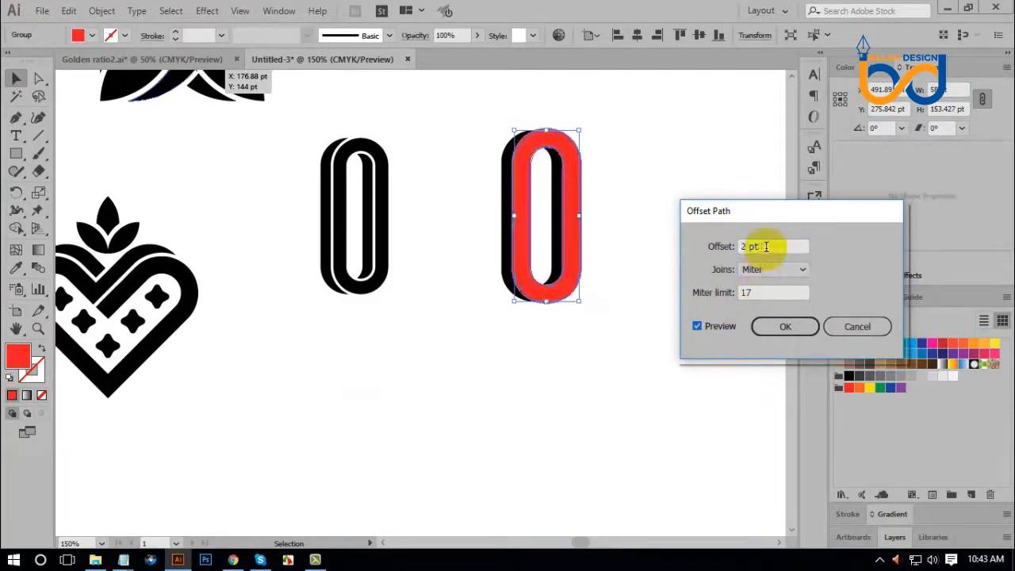
{"action": "key", "text": "Up"}
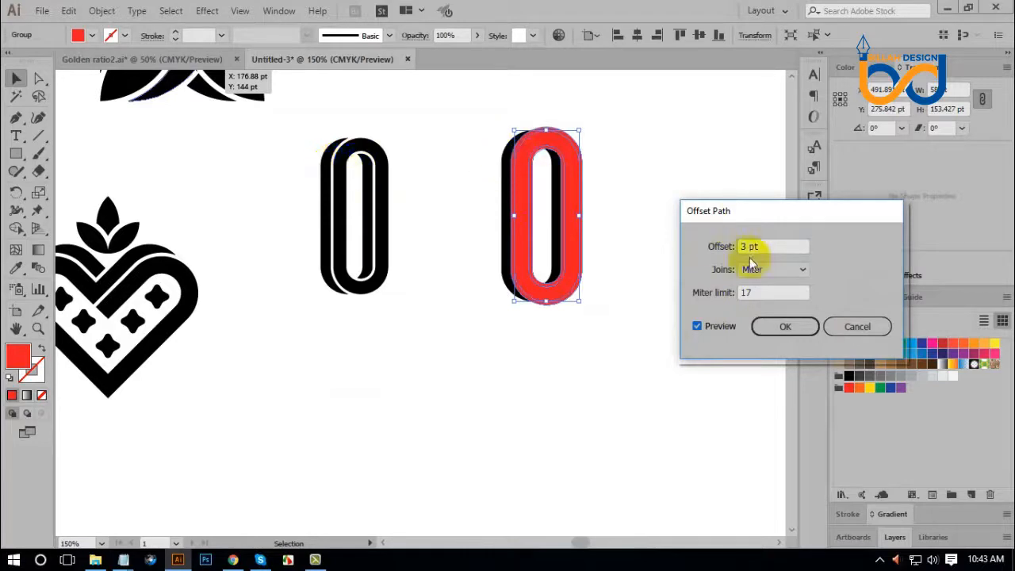
{"action": "key", "text": "Up"}
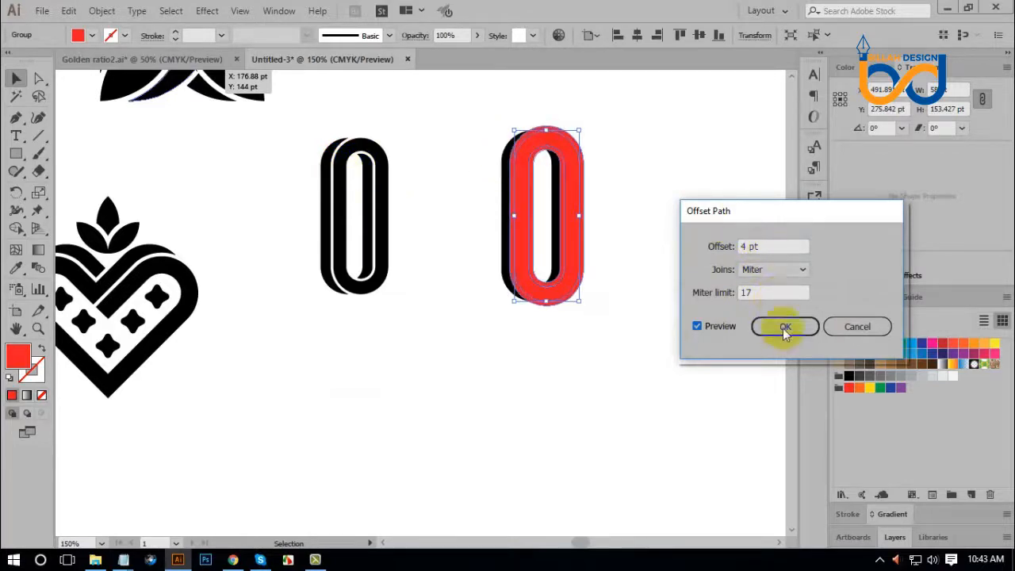
{"action": "left_click", "coordinate": [785, 329]}
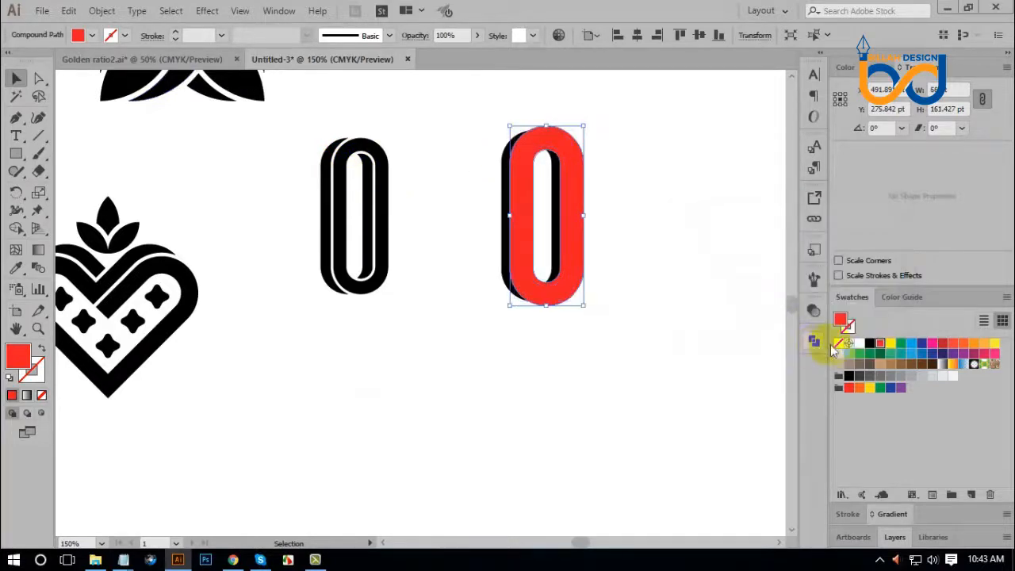
{"action": "left_click", "coordinate": [659, 365]}
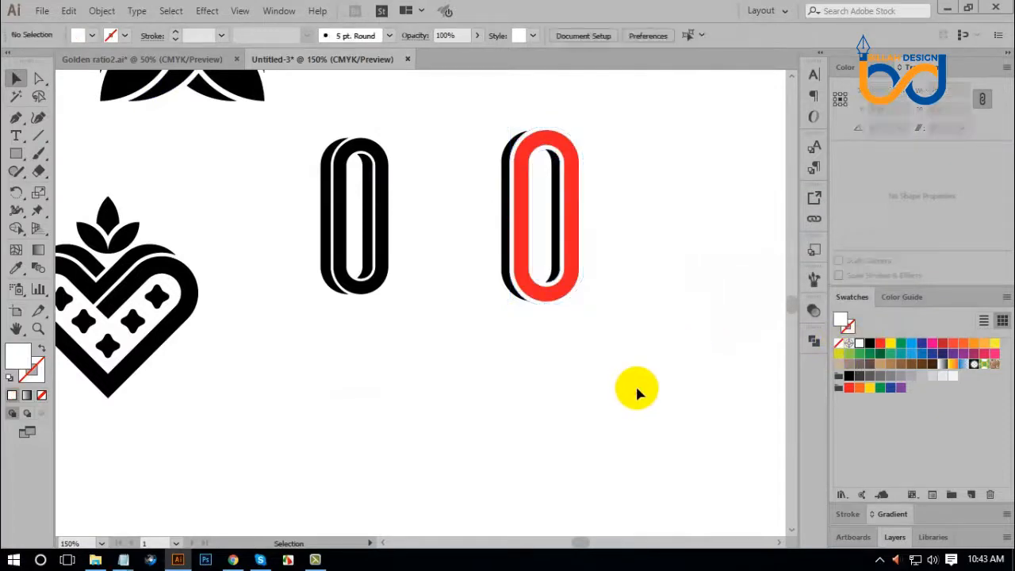
Step: Shift the red ring together with its white offset shape slightly further right to expose more of the black ring
{"action": "left_click", "coordinate": [581, 284]}
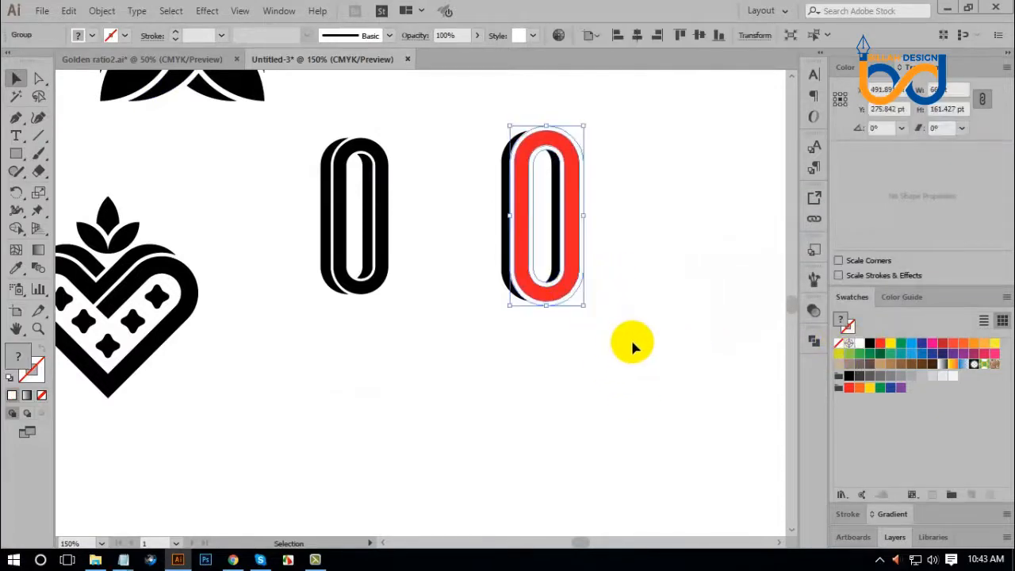
{"action": "left_click", "coordinate": [634, 334]}
{"action": "left_click_drag", "start_coordinate": [595, 136], "coordinate": [579, 162]}
{"action": "key", "text": "Right"}
{"action": "key", "text": "Right"}
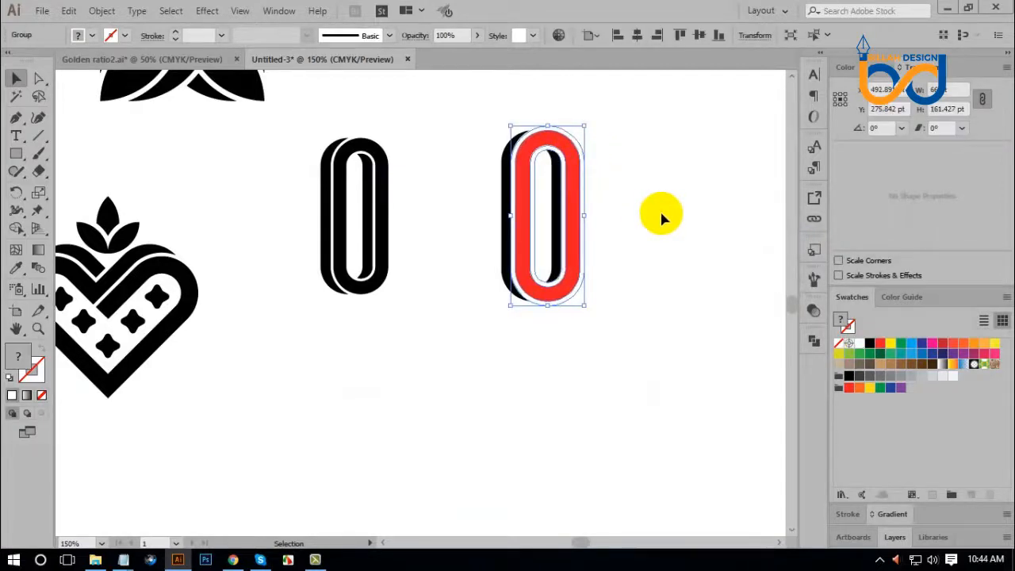
{"action": "left_click", "coordinate": [689, 317]}
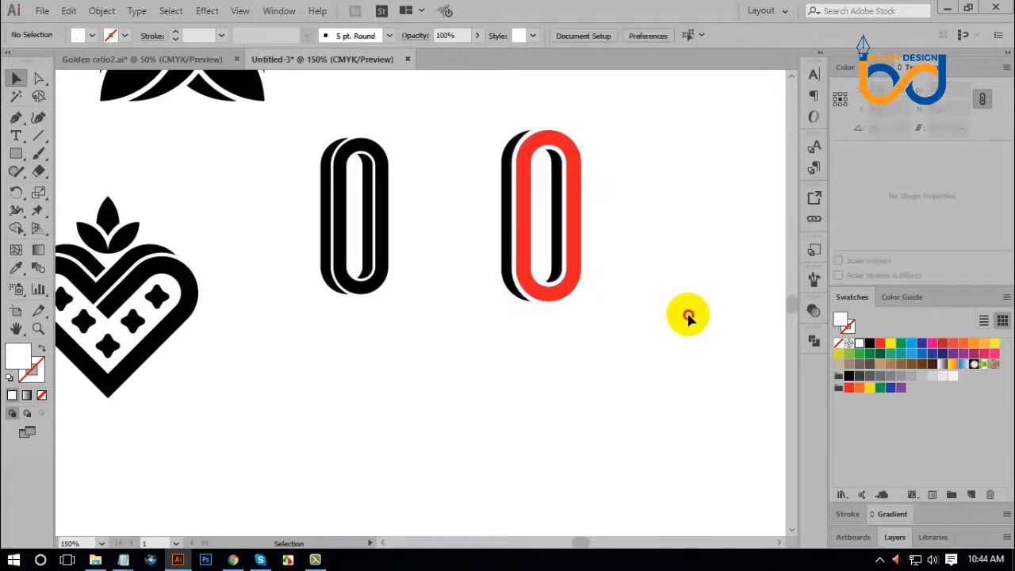
{"action": "left_click_drag", "start_coordinate": [633, 124], "coordinate": [568, 142]}
{"action": "key", "text": "Right"}
{"action": "key", "text": "Right"}
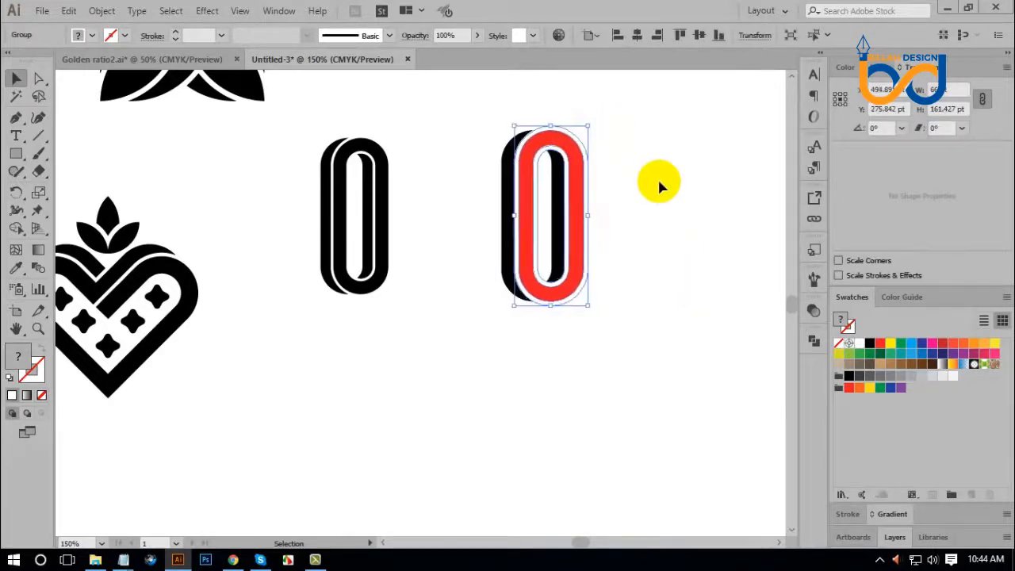
{"action": "left_click", "coordinate": [689, 327]}
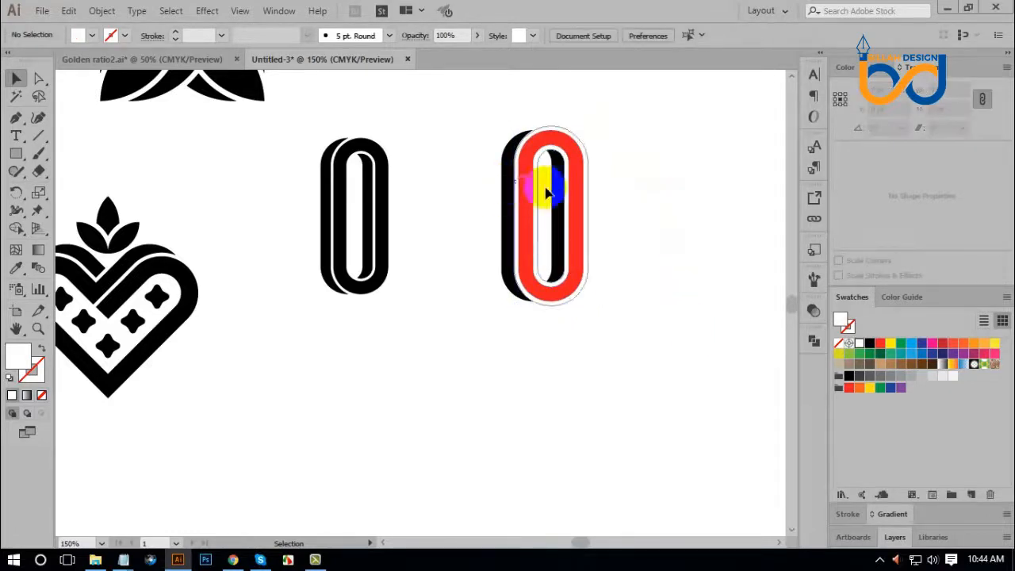
Step: Subtract the red ring and its white offset shape from the black ring using Minus Front
{"action": "left_click", "coordinate": [588, 279]}
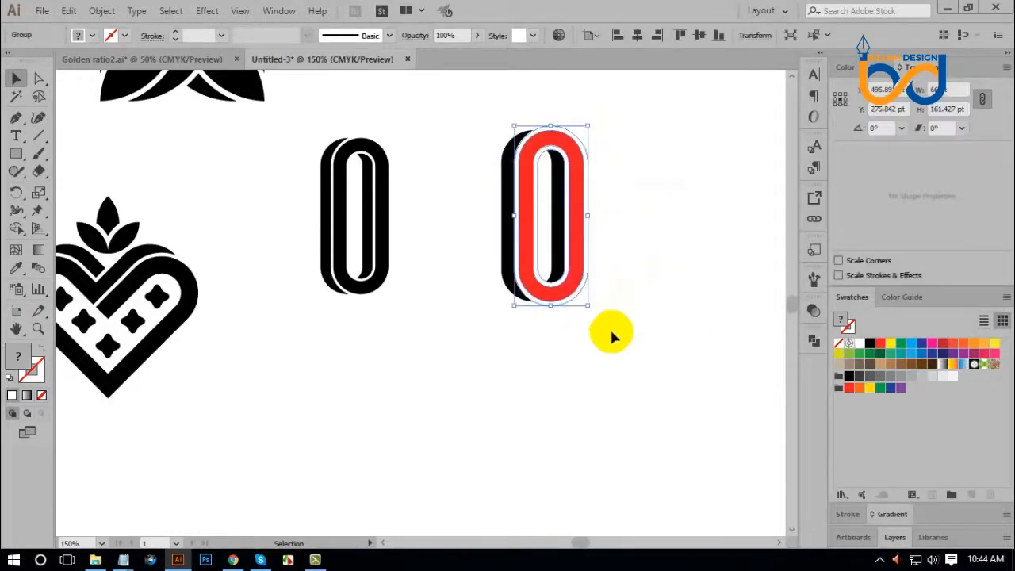
{"action": "left_click", "coordinate": [501, 262], "text": "shift"}
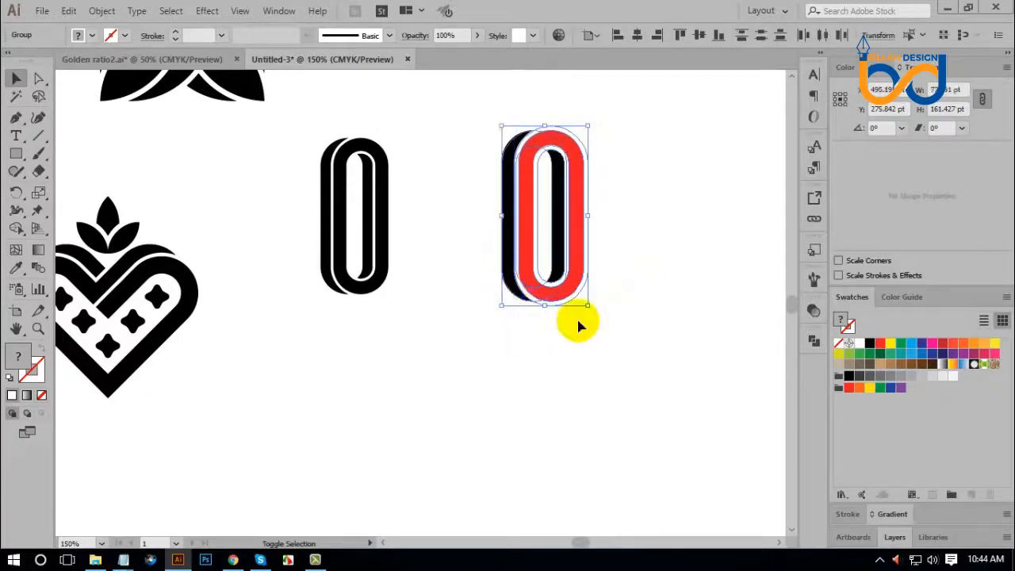
{"action": "left_click", "coordinate": [813, 342]}
{"action": "left_click", "coordinate": [669, 370]}
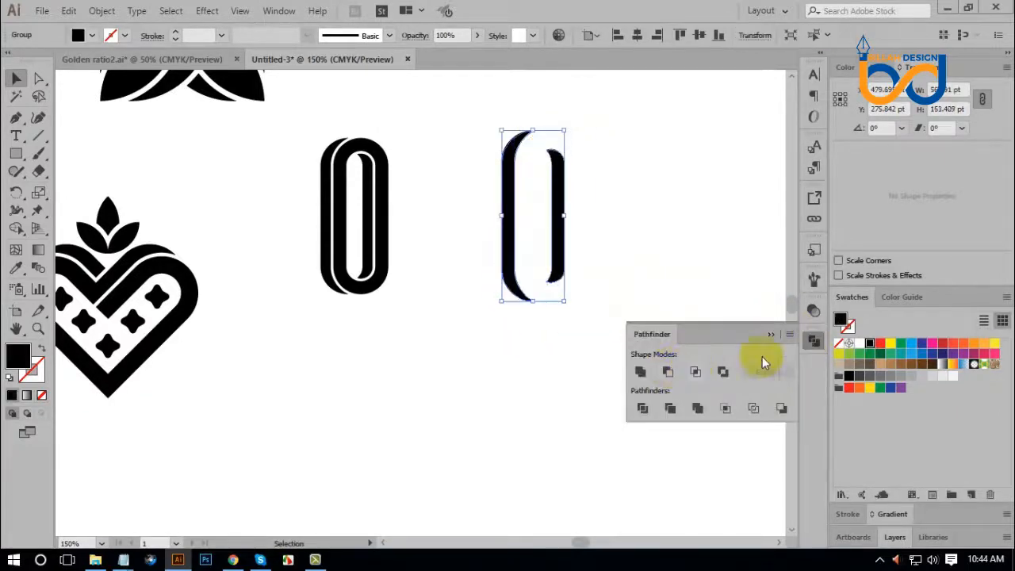
Step: Undo the last Minus Front subtraction and ungroup the red ring from its white offset shape
{"action": "left_click", "coordinate": [815, 343]}
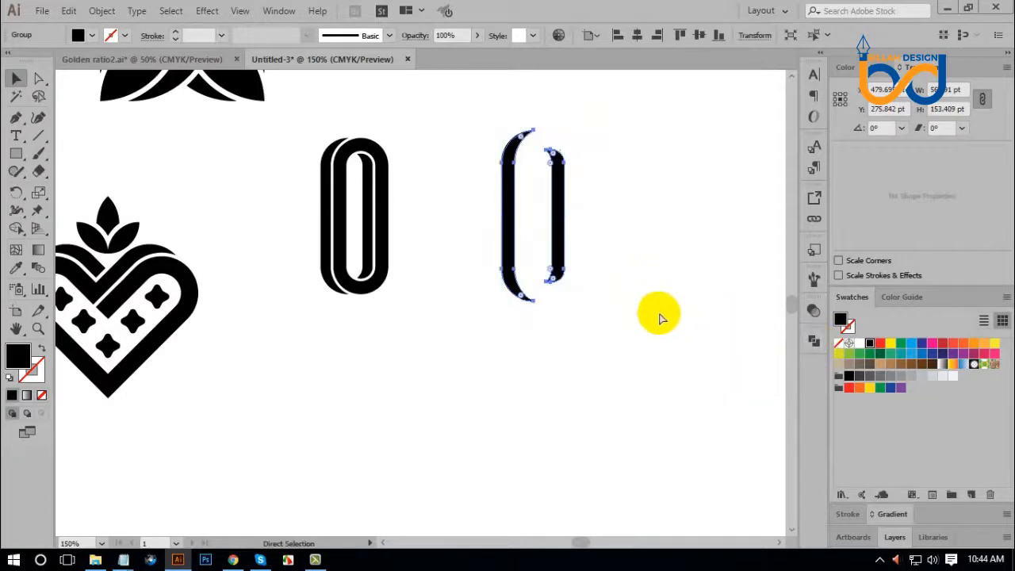
{"action": "key", "text": "ctrl+z"}
{"action": "left_click", "coordinate": [641, 221]}
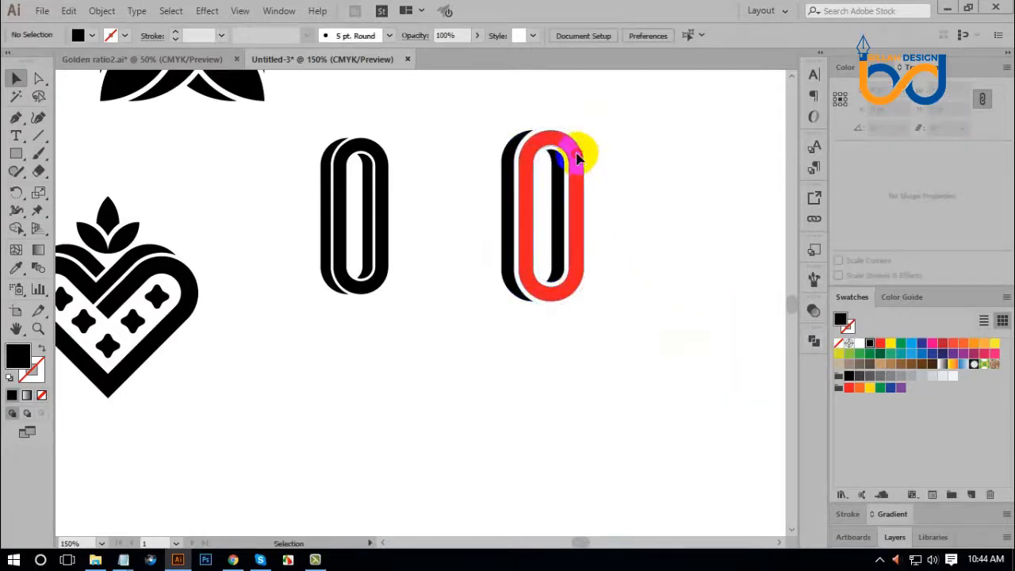
{"action": "left_click", "coordinate": [582, 153]}
{"action": "right_click", "coordinate": [578, 154]}
{"action": "left_click", "coordinate": [622, 279]}
{"action": "left_click", "coordinate": [609, 295]}
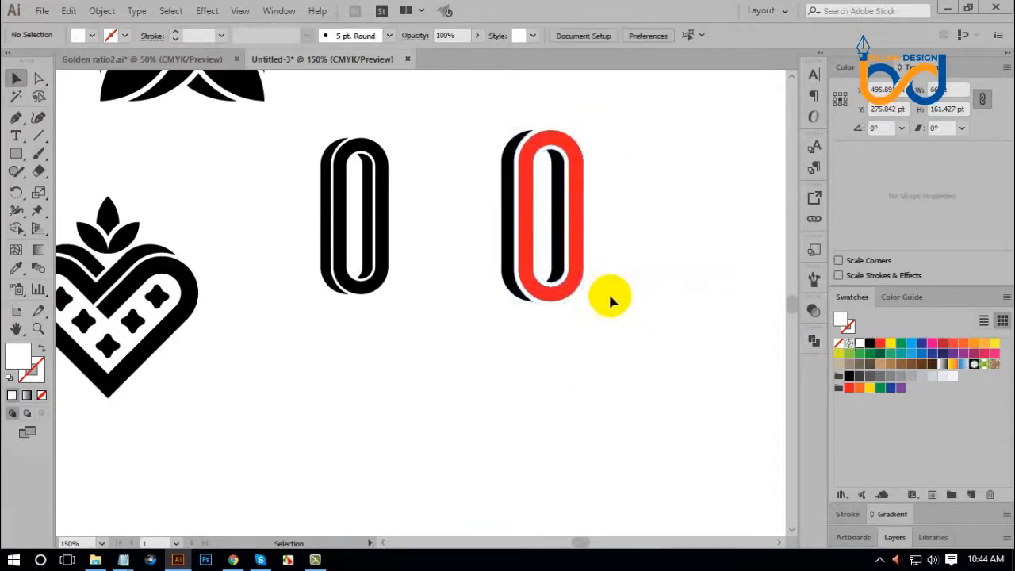
Step: Subtract only the white offset shape from the black ring using Minus Front, leaving the red ring out of the selection
{"action": "left_click", "coordinate": [585, 288]}
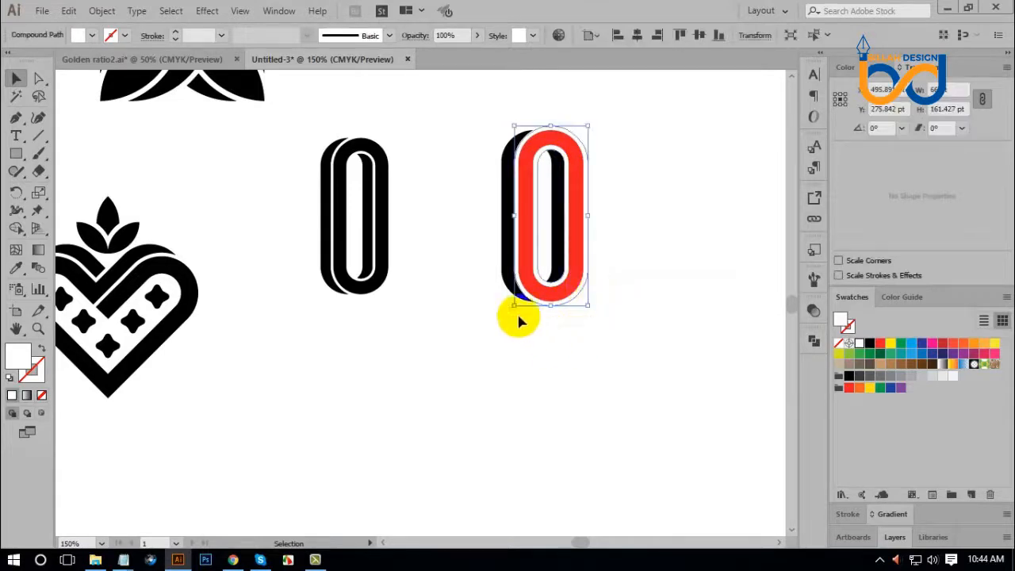
{"action": "left_click", "coordinate": [539, 305], "text": "shift"}
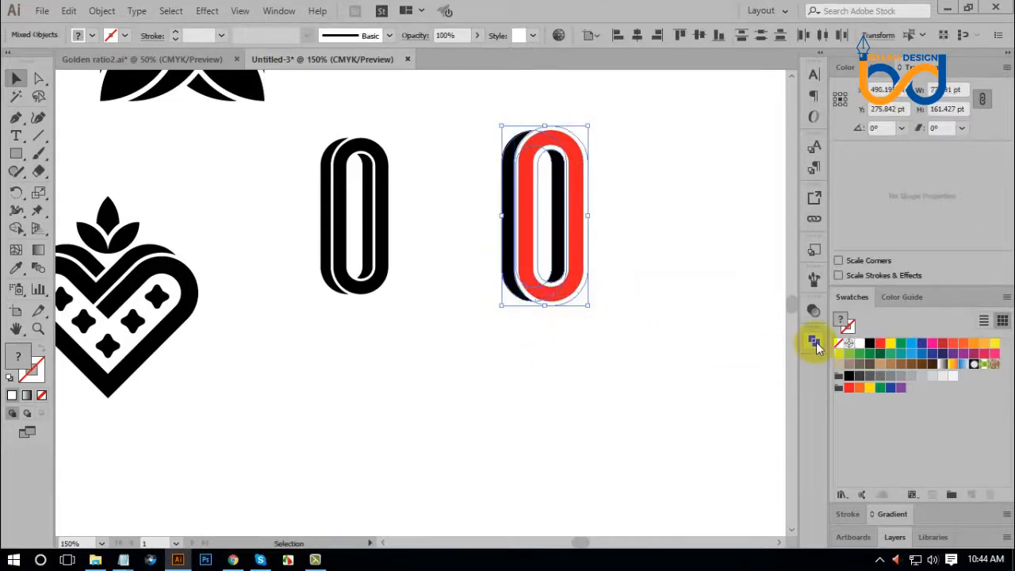
{"action": "left_click", "coordinate": [816, 343]}
{"action": "left_click", "coordinate": [672, 372]}
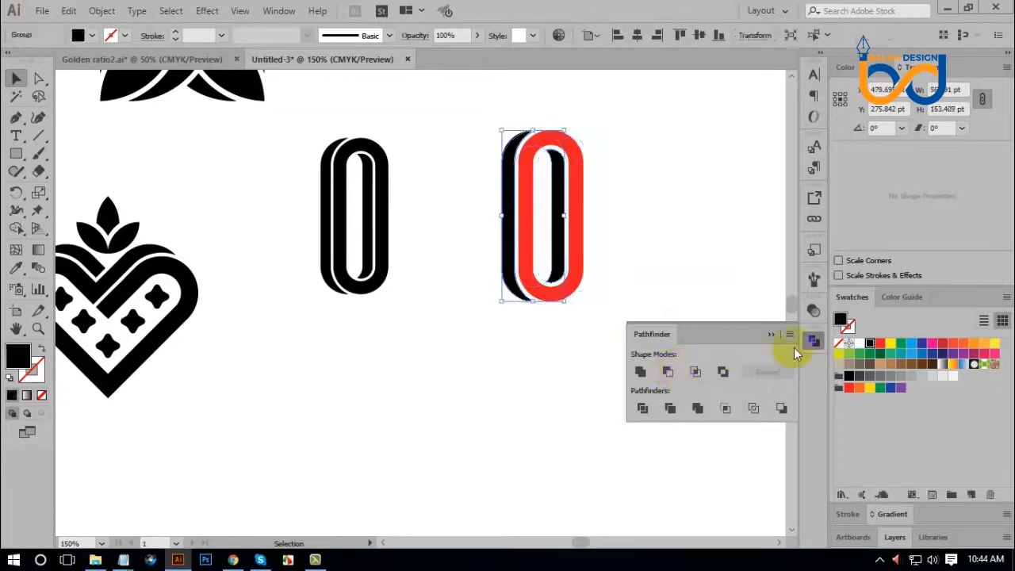
Step: Fill the red ring and the trimmed black ring pieces with black
{"action": "left_click_drag", "start_coordinate": [644, 145], "coordinate": [524, 304]}
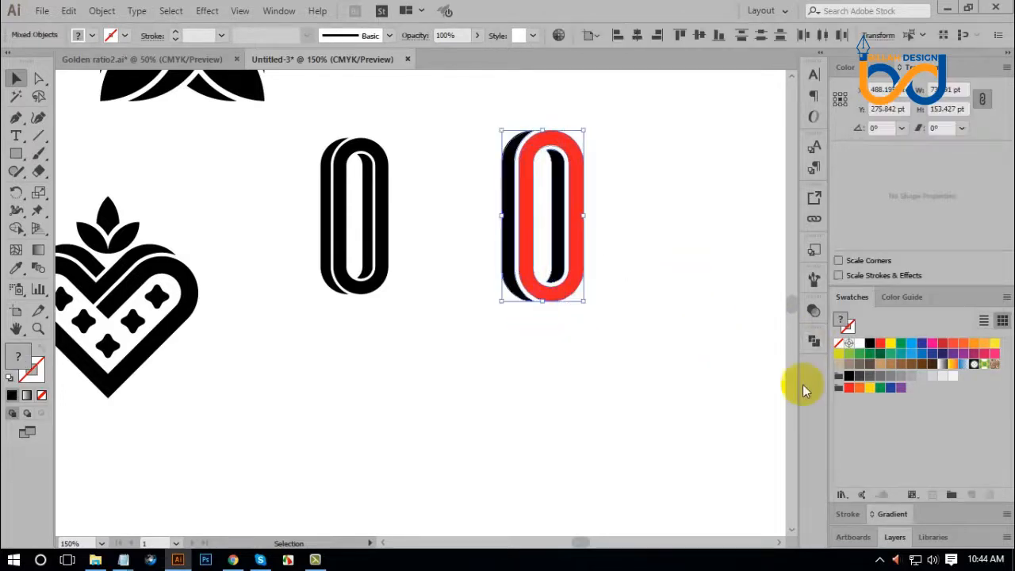
{"action": "left_click", "coordinate": [870, 342]}
{"action": "left_click", "coordinate": [600, 366]}
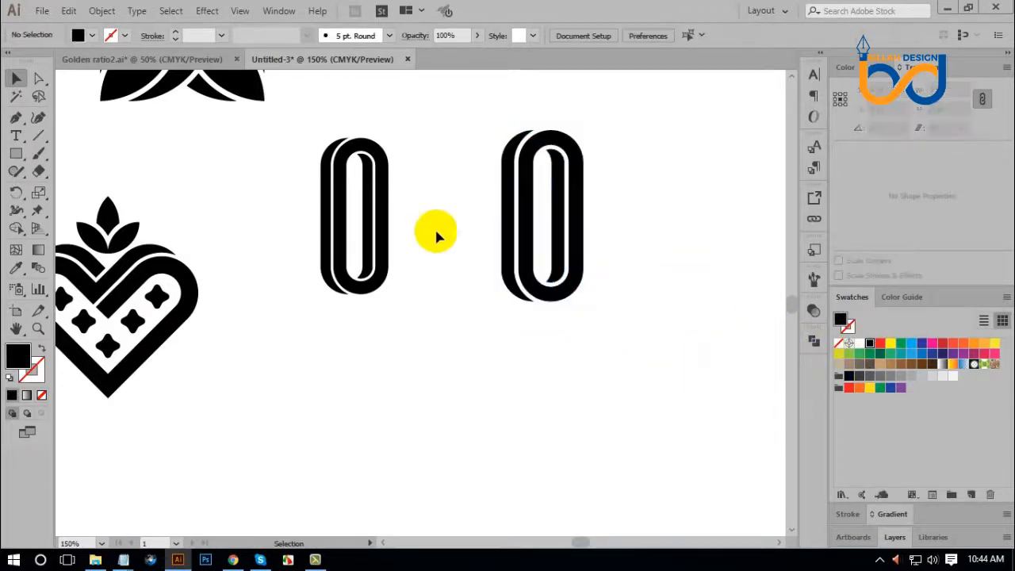
Step: Delete the smaller original double link beside the rebuilt one
{"action": "left_click_drag", "start_coordinate": [431, 132], "coordinate": [322, 295]}
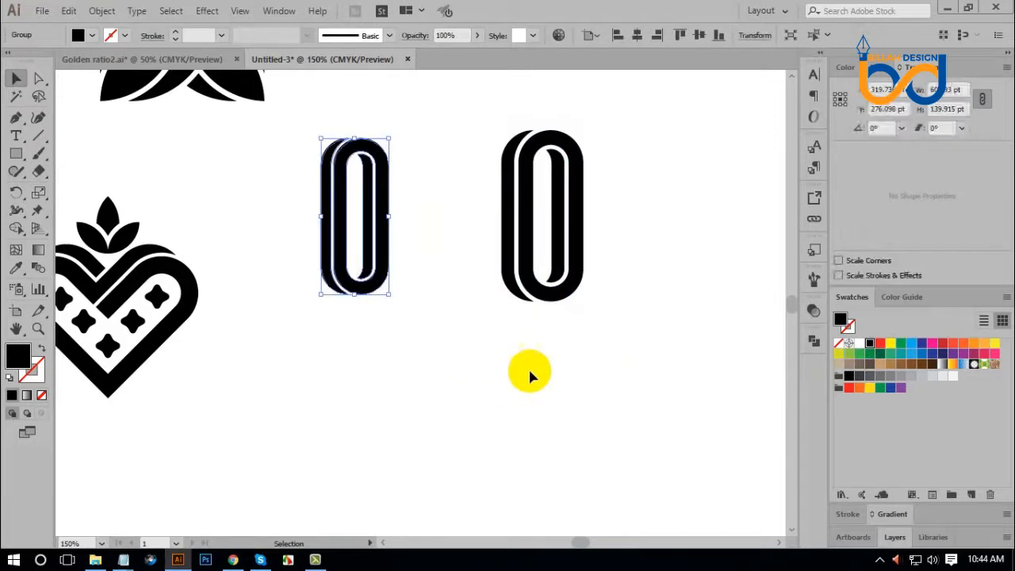
{"action": "left_click", "coordinate": [529, 373]}
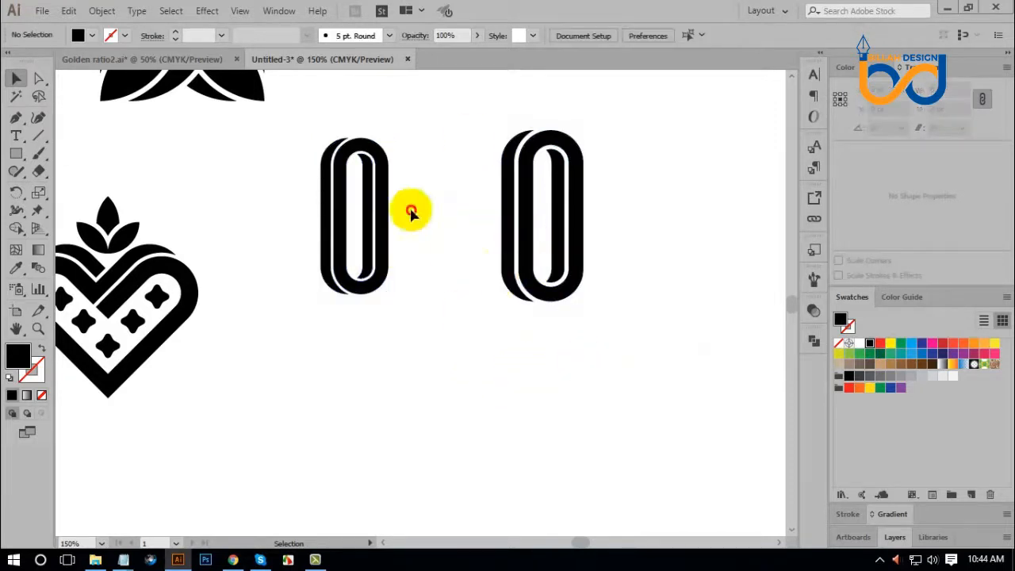
{"action": "left_click_drag", "start_coordinate": [411, 211], "coordinate": [375, 237]}
{"action": "key", "text": "Delete"}
Step: Group the front ring and the trimmed ring pieces into one double link
{"action": "left_click", "coordinate": [579, 209]}
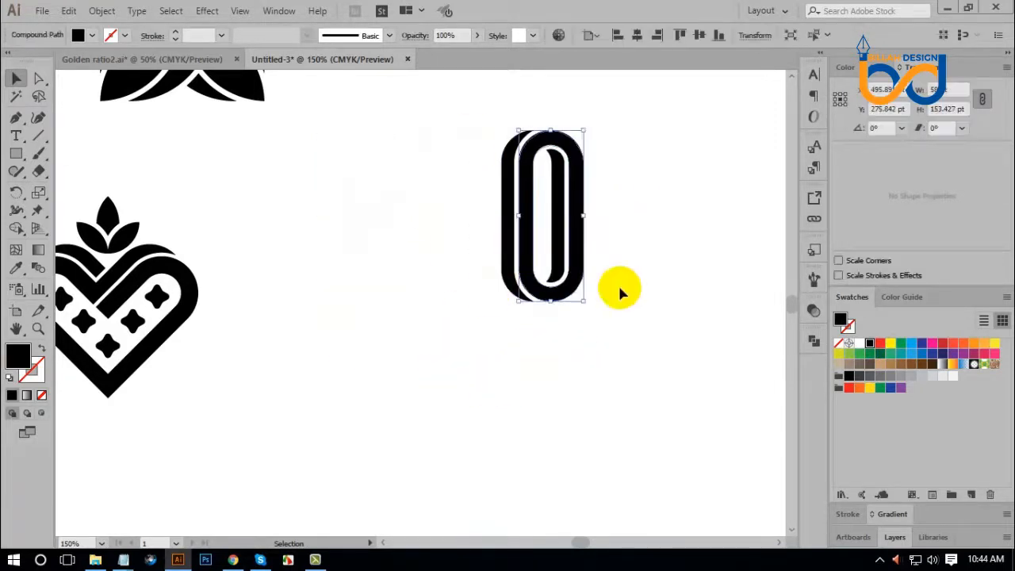
{"action": "left_click", "coordinate": [620, 289]}
{"action": "left_click_drag", "start_coordinate": [646, 127], "coordinate": [504, 265]}
{"action": "key", "text": "a"}
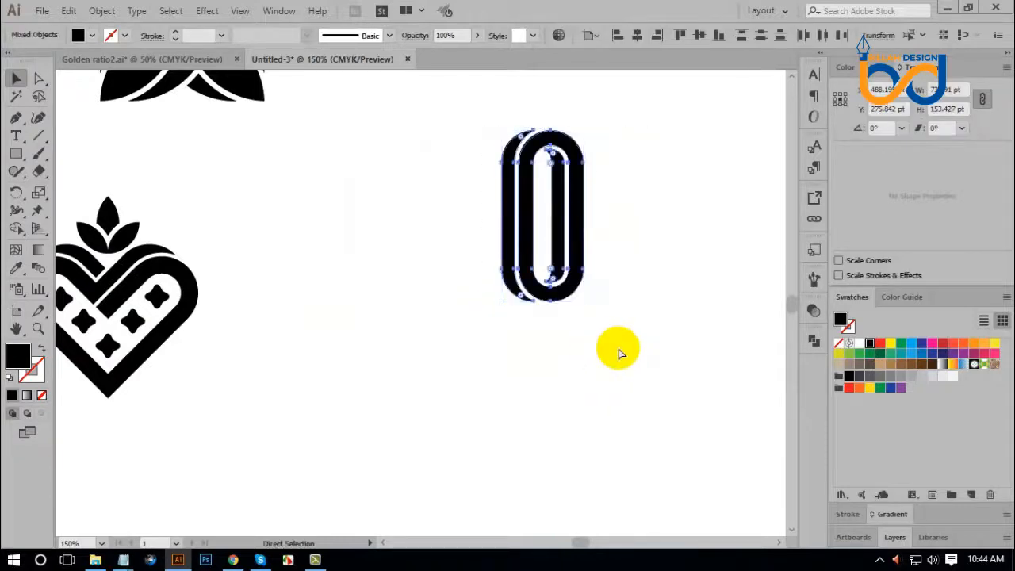
{"action": "key", "text": "ctrl+g"}
{"action": "left_click", "coordinate": [619, 349]}
Step: Move the grouped double link down and to the left, and rotate it 45° counterclockwise
{"action": "left_click_drag", "start_coordinate": [577, 208], "coordinate": [507, 253]}
{"action": "left_click_drag", "start_coordinate": [508, 221], "coordinate": [526, 220]}
{"action": "left_click", "coordinate": [597, 270]}
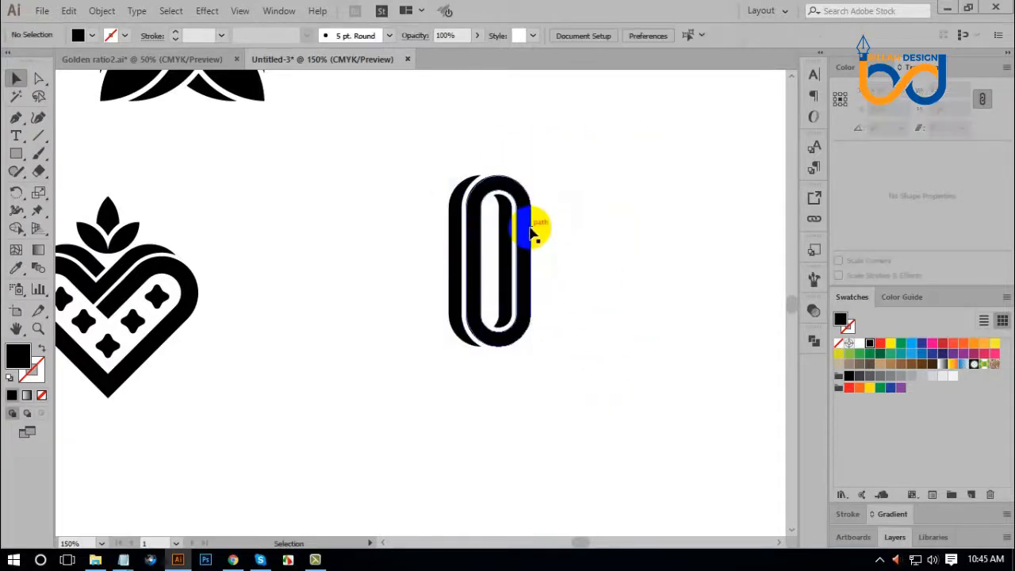
{"action": "left_click", "coordinate": [531, 229]}
{"action": "left_click_drag", "start_coordinate": [539, 176], "coordinate": [487, 163]}
{"action": "left_click", "coordinate": [617, 358]}
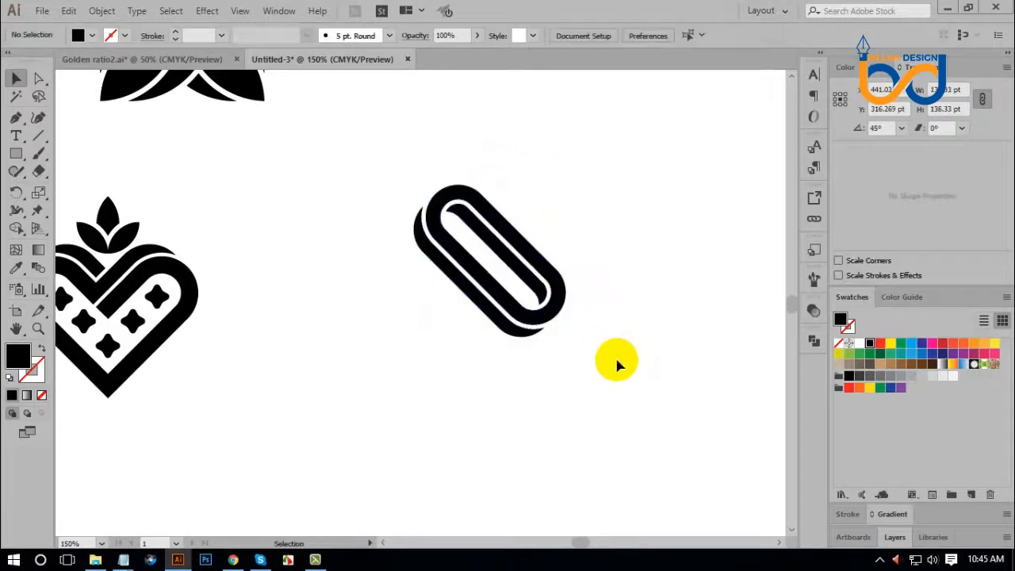
Step: Reflect a copy of the tilted double link across the vertical axis so the two links cross as a knot
{"action": "left_click", "coordinate": [489, 279]}
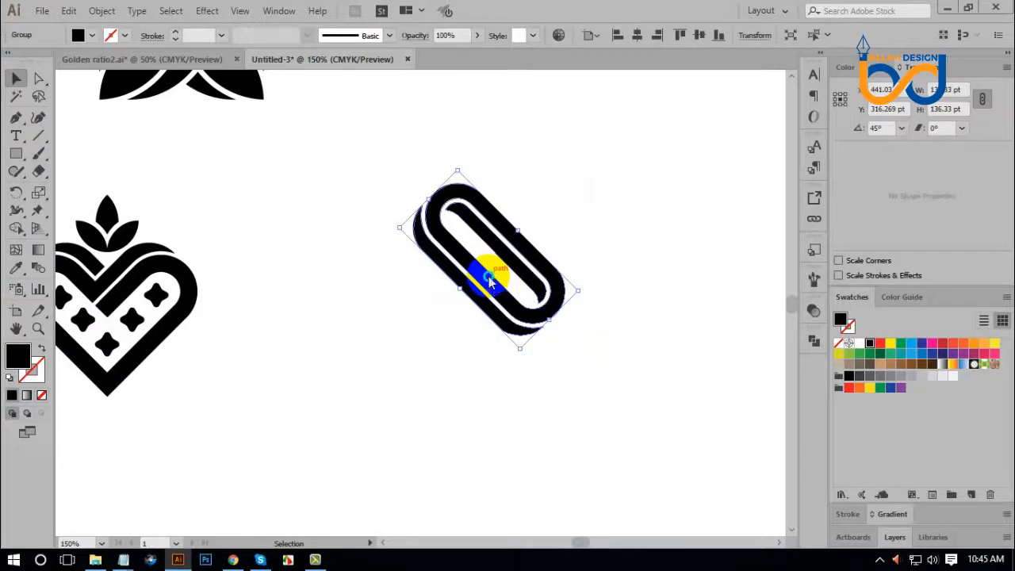
{"action": "right_click", "coordinate": [490, 280]}
{"action": "mouse_move", "coordinate": [536, 426]}
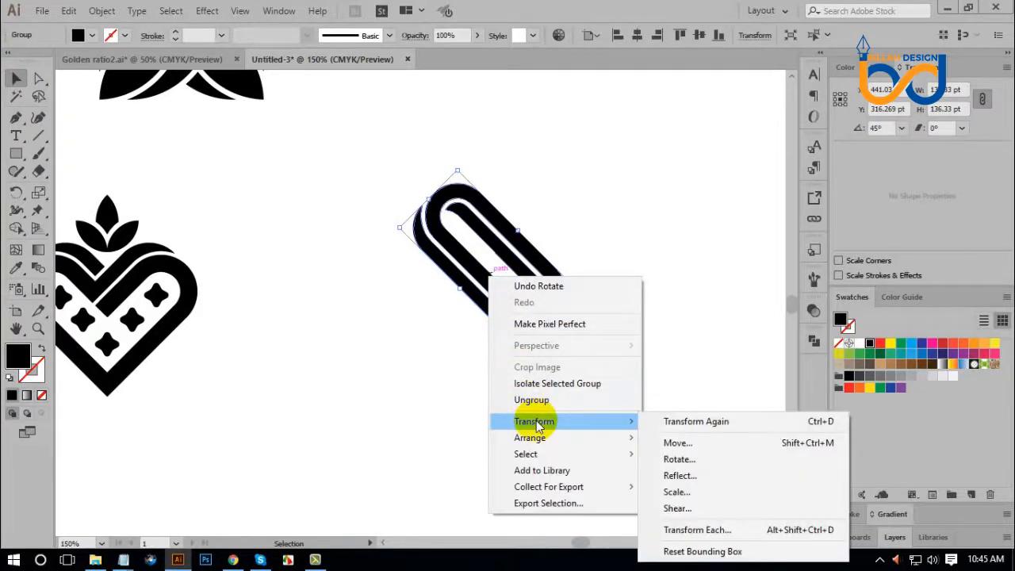
{"action": "left_click", "coordinate": [684, 476]}
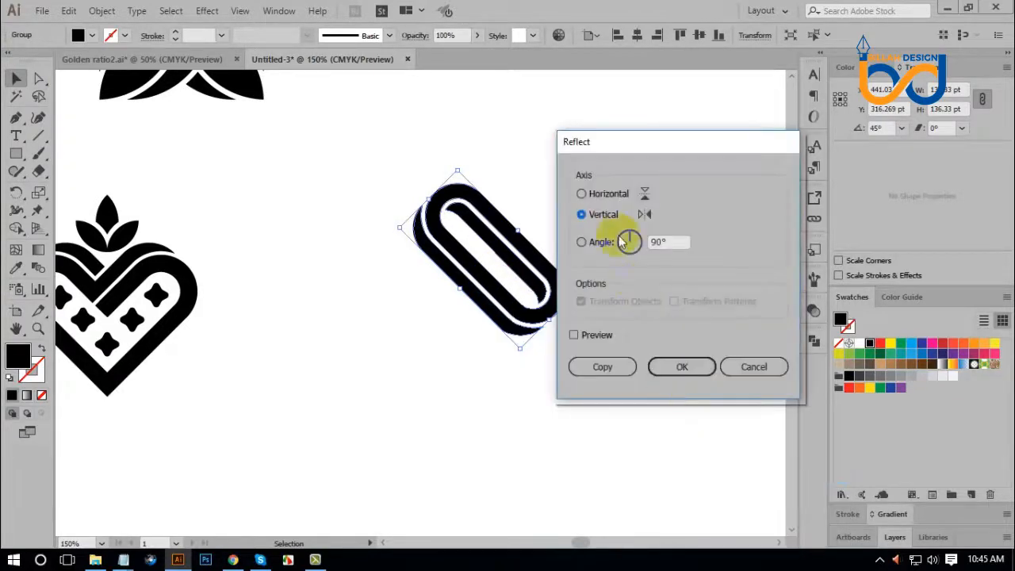
{"action": "left_click", "coordinate": [603, 368]}
{"action": "left_click", "coordinate": [612, 376]}
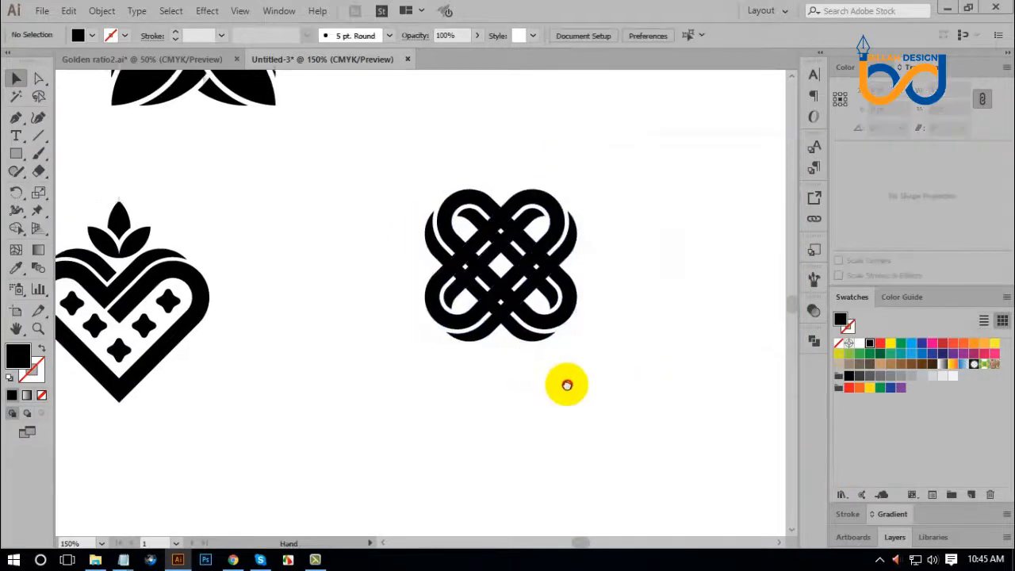
Step: Duplicate the whole crossed-link knot to the right of the original
{"action": "left_click_drag", "start_coordinate": [564, 386], "coordinate": [580, 386]}
{"action": "left_click_drag", "start_coordinate": [627, 160], "coordinate": [432, 350]}
{"action": "left_click_drag", "start_coordinate": [508, 295], "coordinate": [698, 285]}
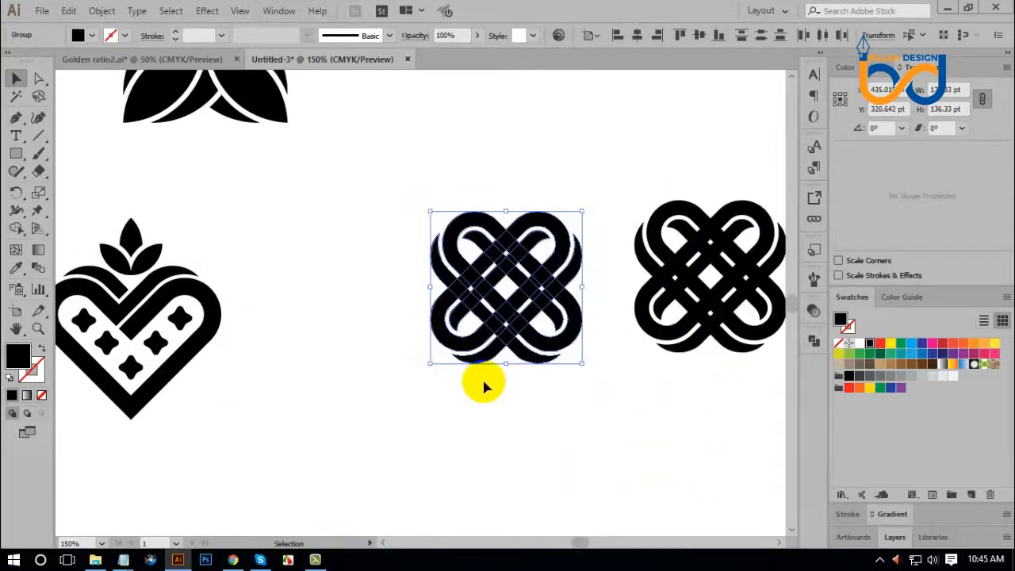
Step: Rotate the original knot 180° so the outer crescents of its lower loops point upward
{"action": "left_click", "coordinate": [518, 267]}
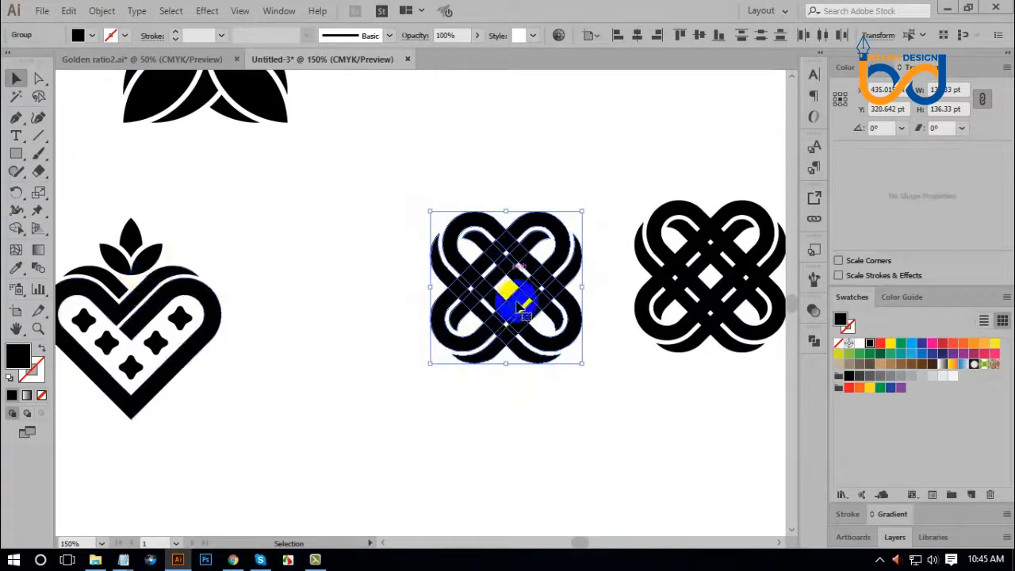
{"action": "left_click", "coordinate": [22, 76]}
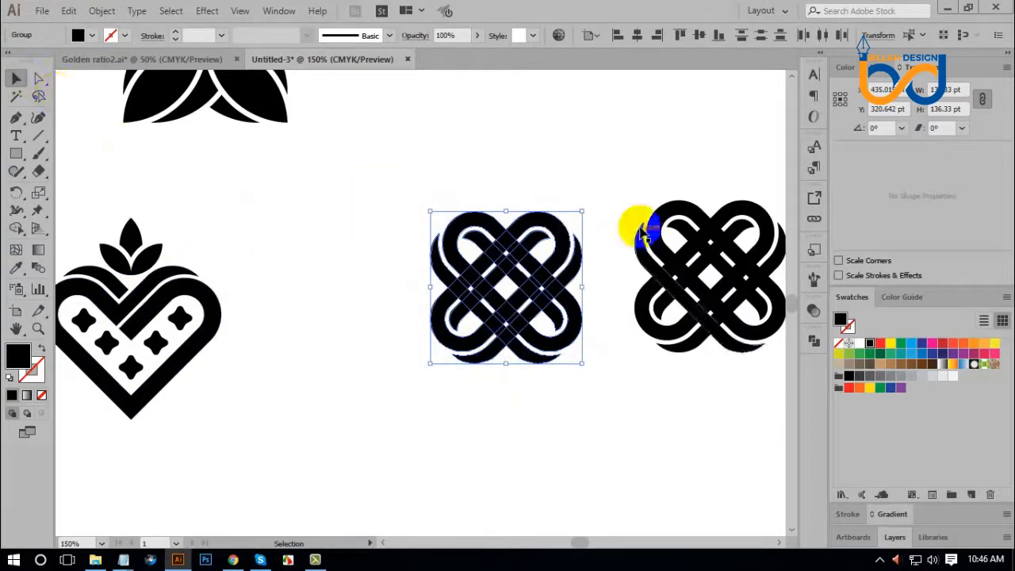
{"action": "left_click_drag", "start_coordinate": [588, 208], "coordinate": [376, 357]}
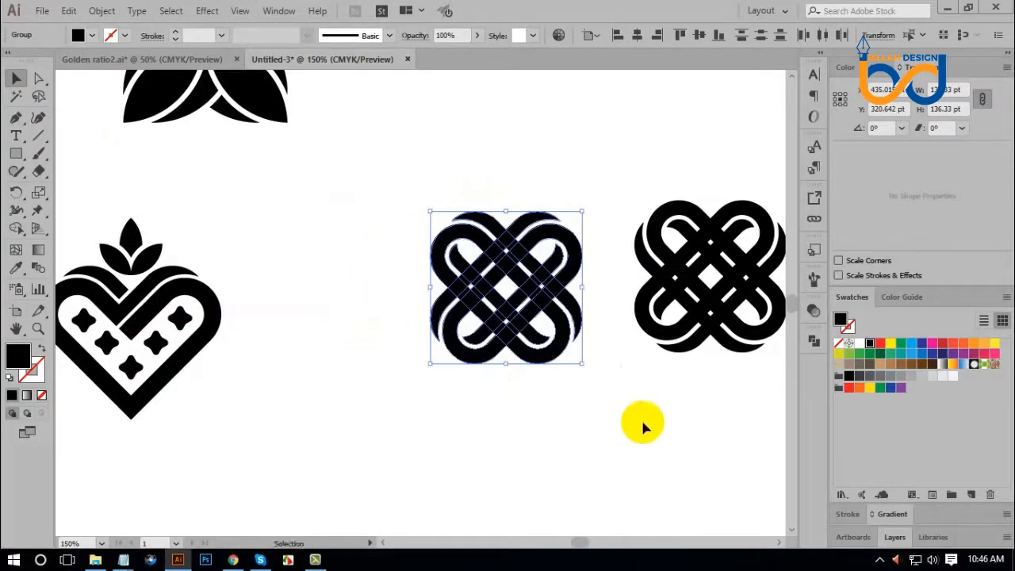
{"action": "left_click", "coordinate": [639, 421]}
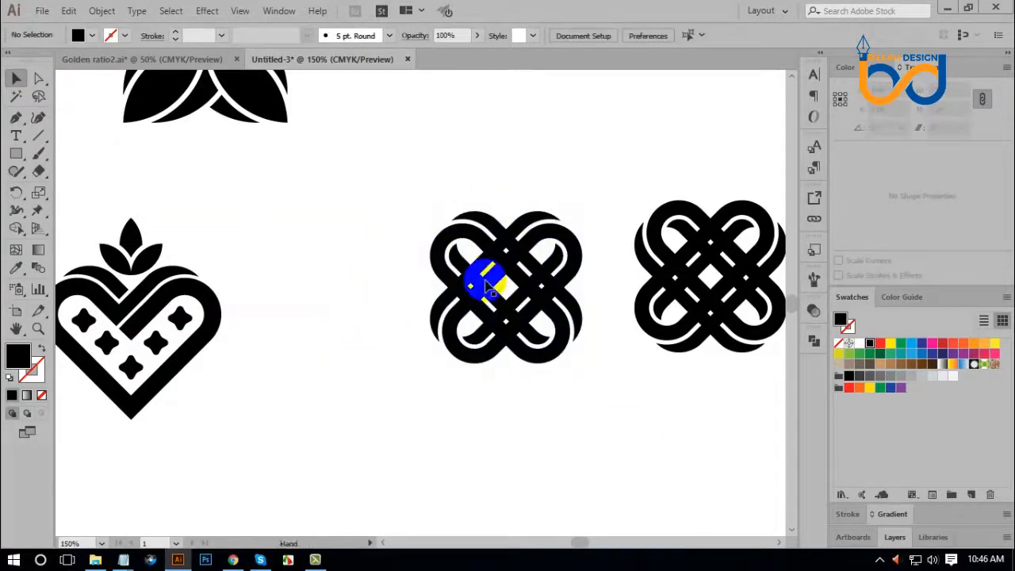
Step: Merge the crossing segments of the rotated knot's strands with the Shape Builder tool into continuous bands forming a heart outline
{"action": "left_click_drag", "start_coordinate": [409, 177], "coordinate": [661, 385]}
{"action": "key", "text": "ctrl+plus"}
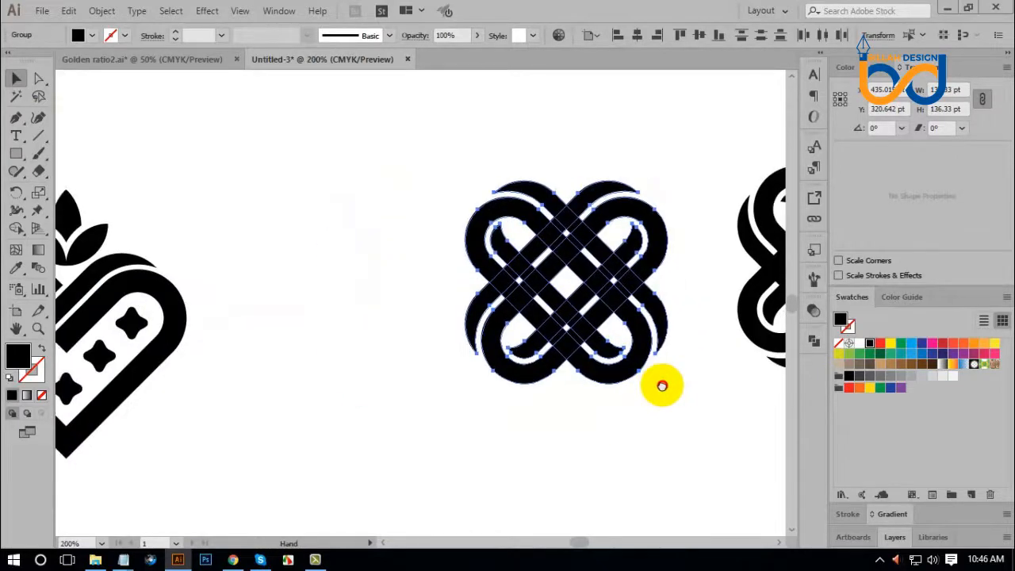
{"action": "left_click_drag", "start_coordinate": [606, 335], "coordinate": [593, 340]}
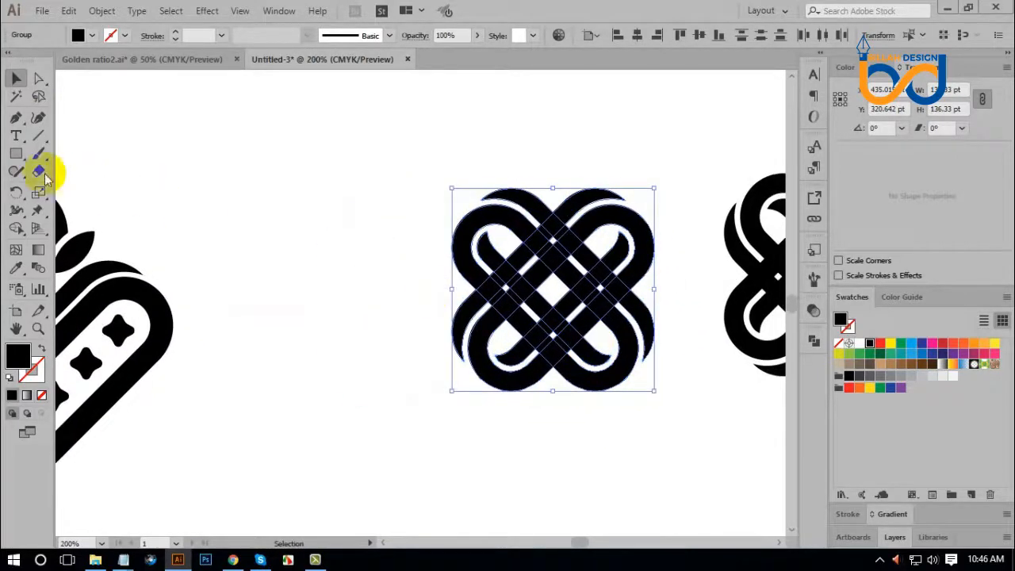
{"action": "left_click", "coordinate": [18, 229]}
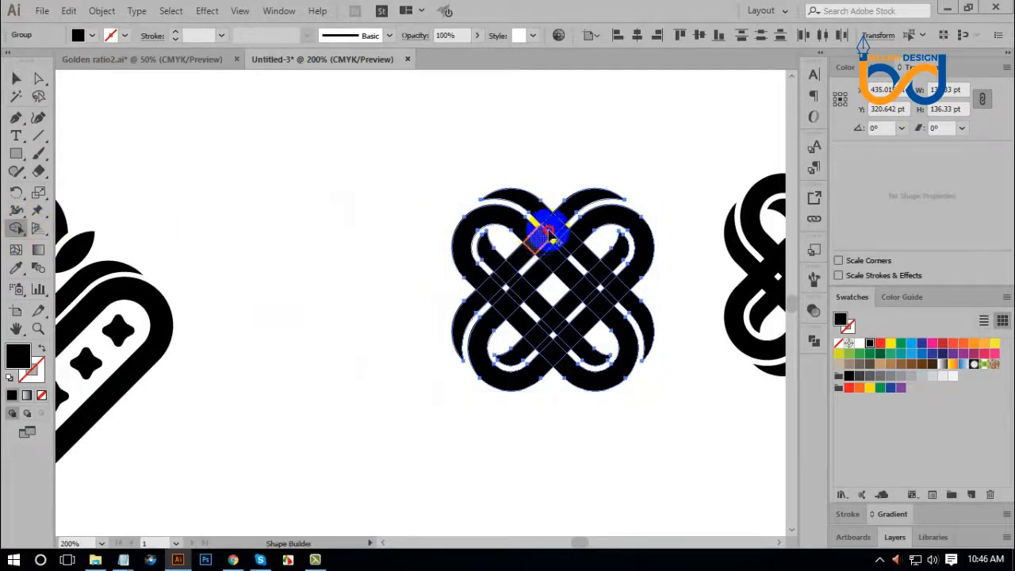
{"action": "mouse_move", "coordinate": [547, 234]}
{"action": "left_mouse_down"}
{"action": "mouse_move", "coordinate": [585, 204]}
{"action": "mouse_move", "coordinate": [596, 208]}
{"action": "left_mouse_up"}
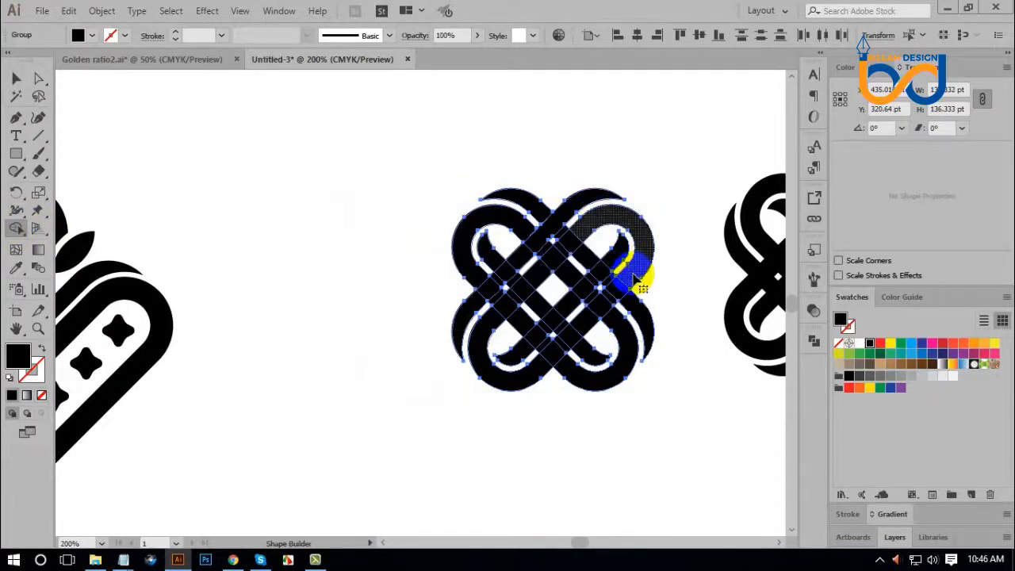
{"action": "key", "text": "ctrl+plus"}
{"action": "left_click_drag", "start_coordinate": [450, 262], "coordinate": [543, 261]}
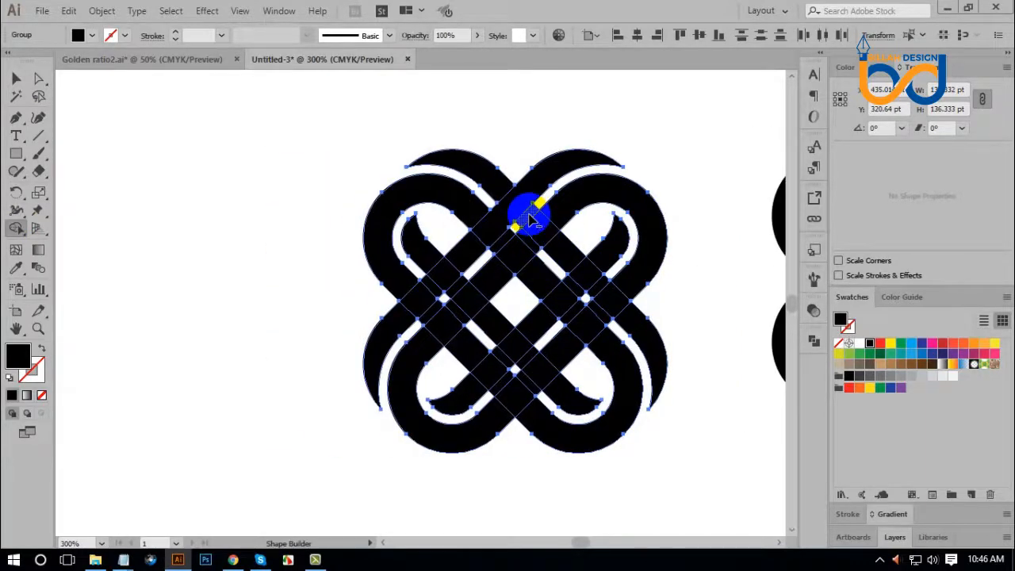
{"action": "mouse_move", "coordinate": [530, 215]}
{"action": "left_mouse_down"}
{"action": "mouse_move", "coordinate": [504, 255]}
{"action": "mouse_move", "coordinate": [487, 222]}
{"action": "mouse_move", "coordinate": [437, 199]}
{"action": "mouse_move", "coordinate": [405, 195]}
{"action": "mouse_move", "coordinate": [382, 218]}
{"action": "mouse_move", "coordinate": [439, 325]}
{"action": "mouse_move", "coordinate": [501, 371]}
{"action": "mouse_move", "coordinate": [513, 394]}
{"action": "mouse_move", "coordinate": [642, 275]}
{"action": "mouse_move", "coordinate": [601, 215]}
{"action": "mouse_move", "coordinate": [601, 186]}
{"action": "mouse_move", "coordinate": [545, 220]}
{"action": "mouse_move", "coordinate": [514, 255]}
{"action": "left_mouse_up"}
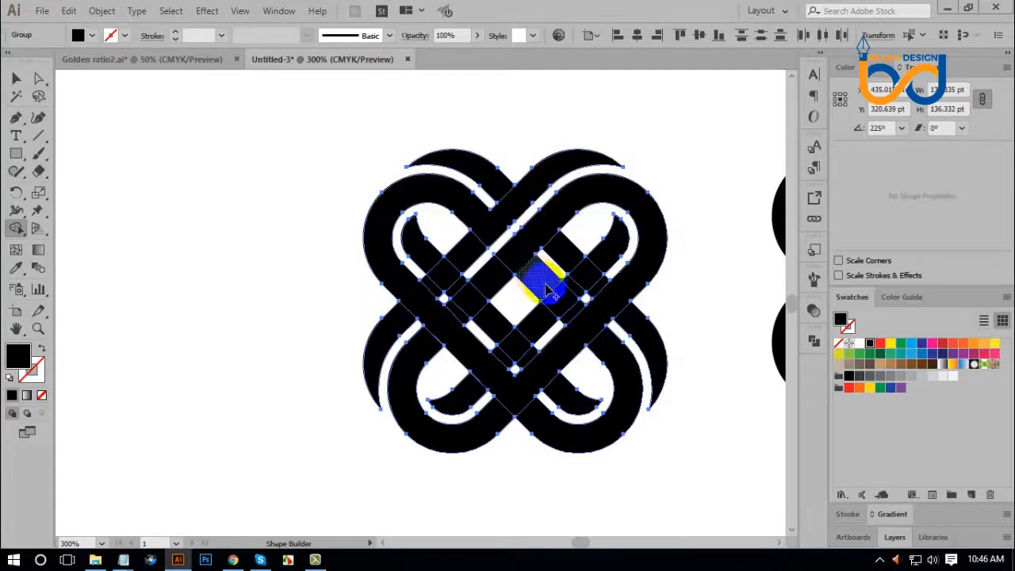
Step: Remove the knot's lower loops and the leftover segments inside the heart outline with the Shape Builder tool
{"action": "left_click_drag", "start_coordinate": [541, 278], "coordinate": [572, 312]}
{"action": "left_click_drag", "start_coordinate": [562, 249], "coordinate": [597, 284]}
{"action": "mouse_move", "coordinate": [627, 306]}
{"action": "left_mouse_down"}
{"action": "mouse_move", "coordinate": [626, 357]}
{"action": "mouse_move", "coordinate": [582, 401]}
{"action": "mouse_move", "coordinate": [472, 415]}
{"action": "mouse_move", "coordinate": [429, 389]}
{"action": "mouse_move", "coordinate": [399, 342]}
{"action": "mouse_move", "coordinate": [397, 353]}
{"action": "left_mouse_up"}
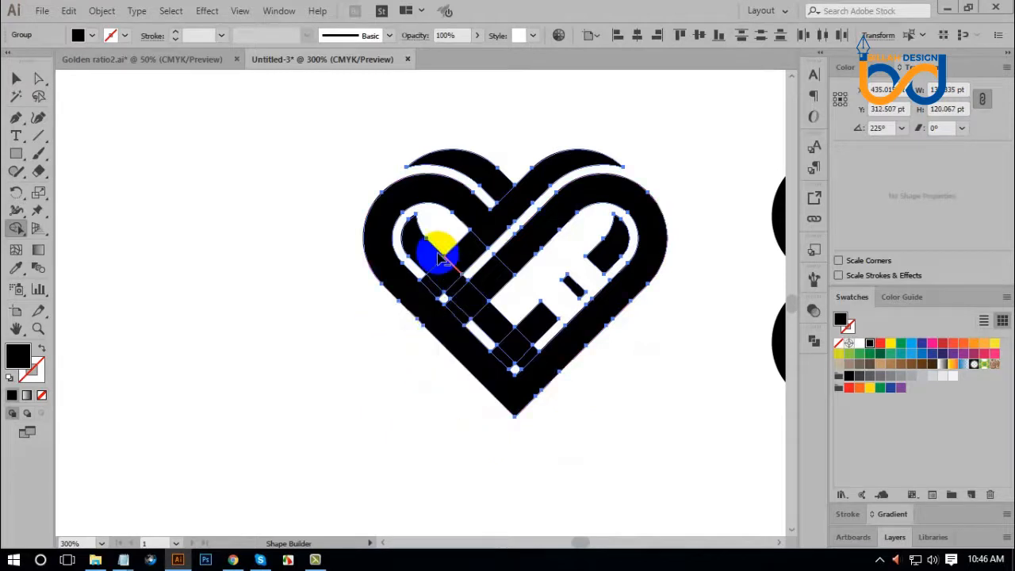
{"action": "mouse_move", "coordinate": [428, 231]}
{"action": "left_mouse_down"}
{"action": "mouse_move", "coordinate": [410, 233]}
{"action": "mouse_move", "coordinate": [514, 341]}
{"action": "mouse_move", "coordinate": [523, 329]}
{"action": "mouse_move", "coordinate": [465, 320]}
{"action": "mouse_move", "coordinate": [441, 295]}
{"action": "left_mouse_up"}
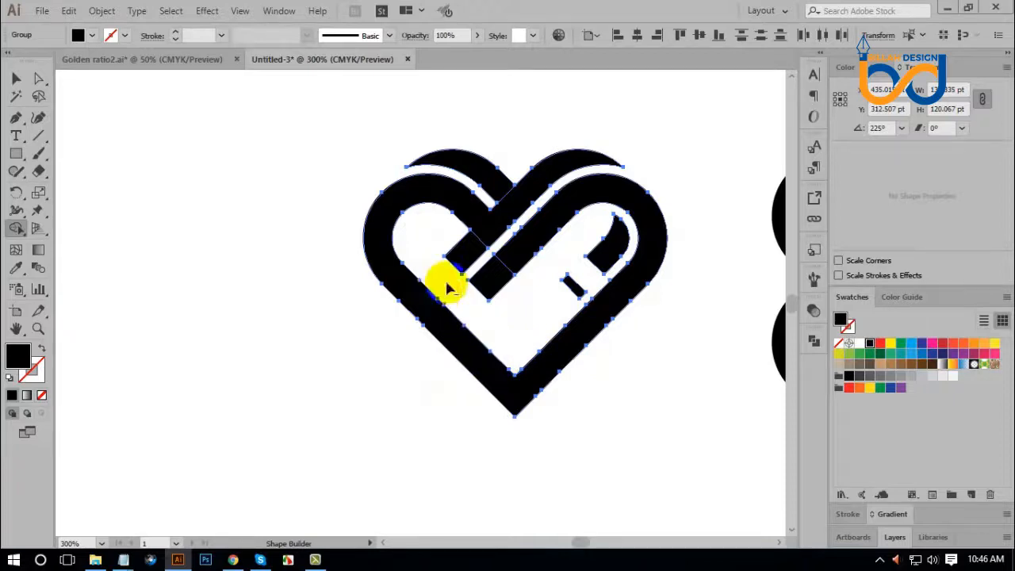
{"action": "left_click_drag", "start_coordinate": [469, 252], "coordinate": [495, 278]}
{"action": "mouse_move", "coordinate": [565, 279]}
{"action": "left_mouse_down"}
{"action": "mouse_move", "coordinate": [571, 289]}
{"action": "mouse_move", "coordinate": [605, 238]}
{"action": "left_mouse_up"}
Step: Offset the heart's main interlaced band outward by 4 pt with miter joins
{"action": "left_click", "coordinate": [38, 77]}
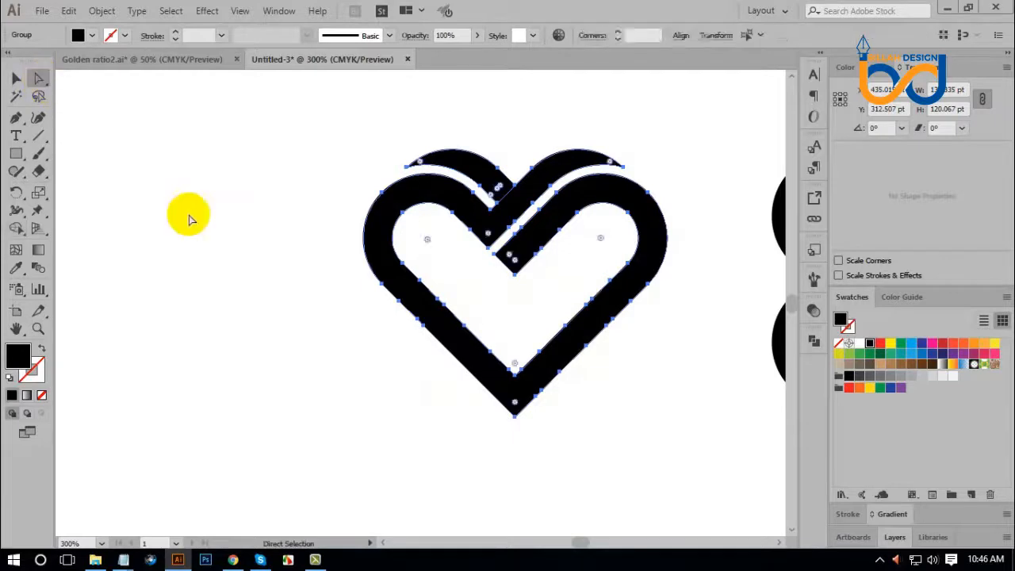
{"action": "left_click", "coordinate": [189, 215]}
{"action": "left_click", "coordinate": [476, 174]}
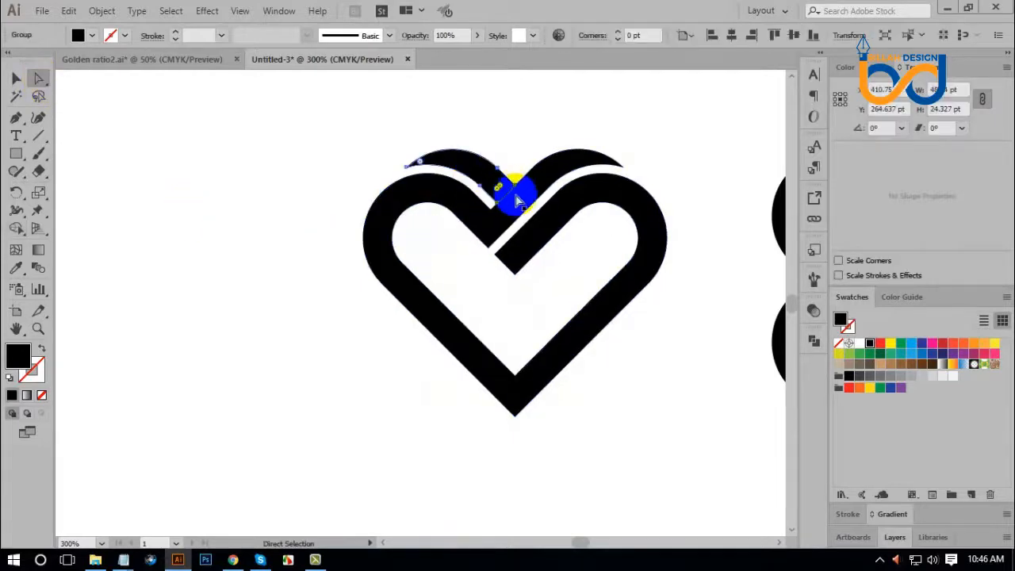
{"action": "left_click", "coordinate": [556, 291]}
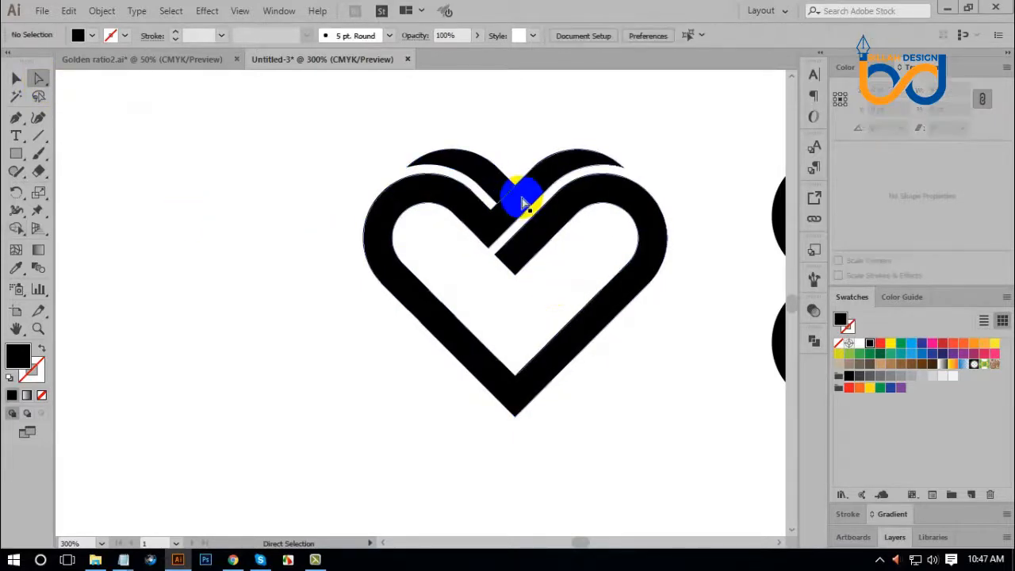
{"action": "left_click", "coordinate": [522, 204]}
{"action": "left_click", "coordinate": [103, 11]}
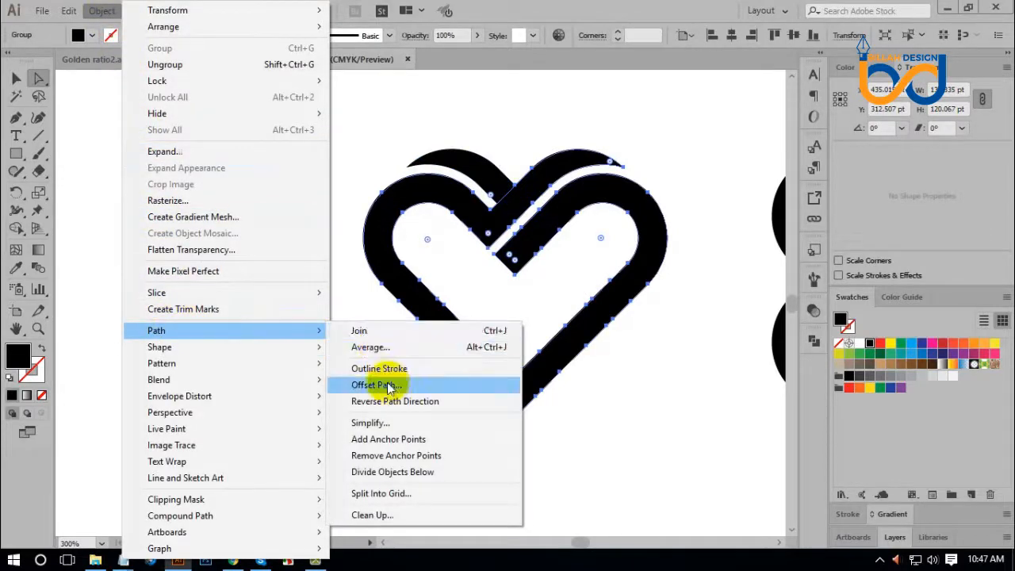
{"action": "left_click", "coordinate": [377, 385]}
{"action": "left_click", "coordinate": [696, 327]}
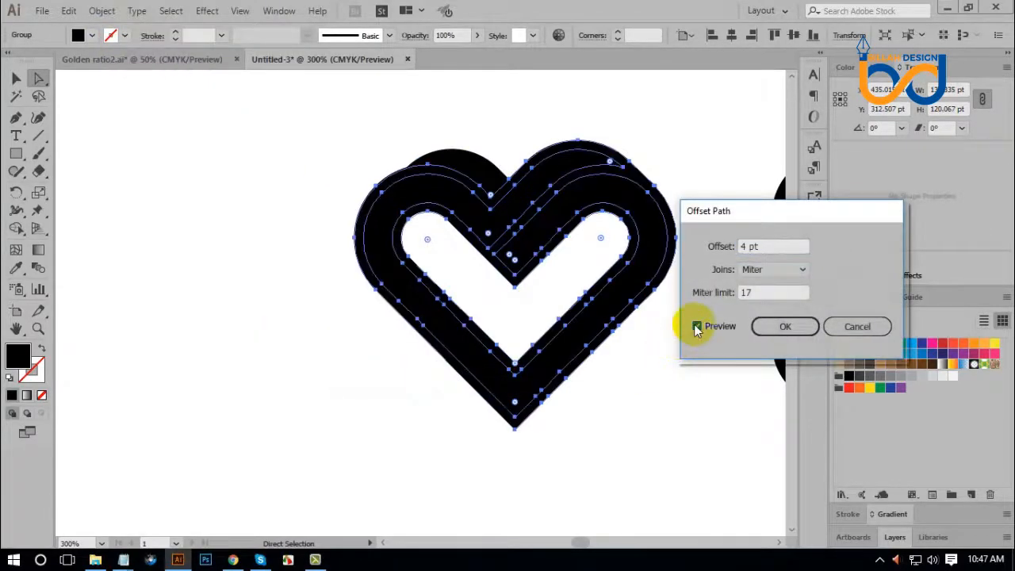
{"action": "scroll", "coordinate": [768, 245], "scroll_direction": "down", "scroll_amount": 1}
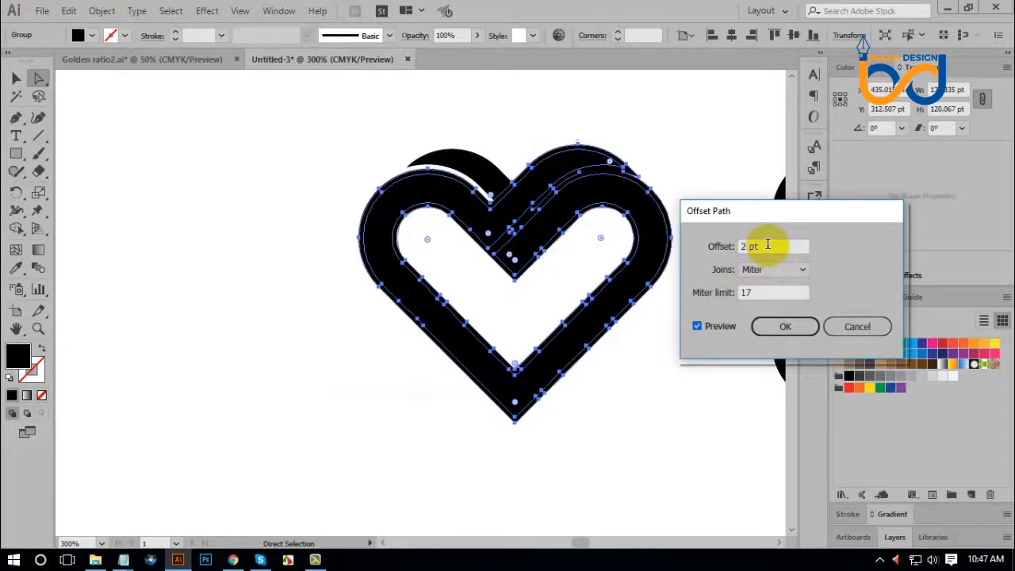
{"action": "scroll", "coordinate": [768, 244], "scroll_direction": "up", "scroll_amount": 1}
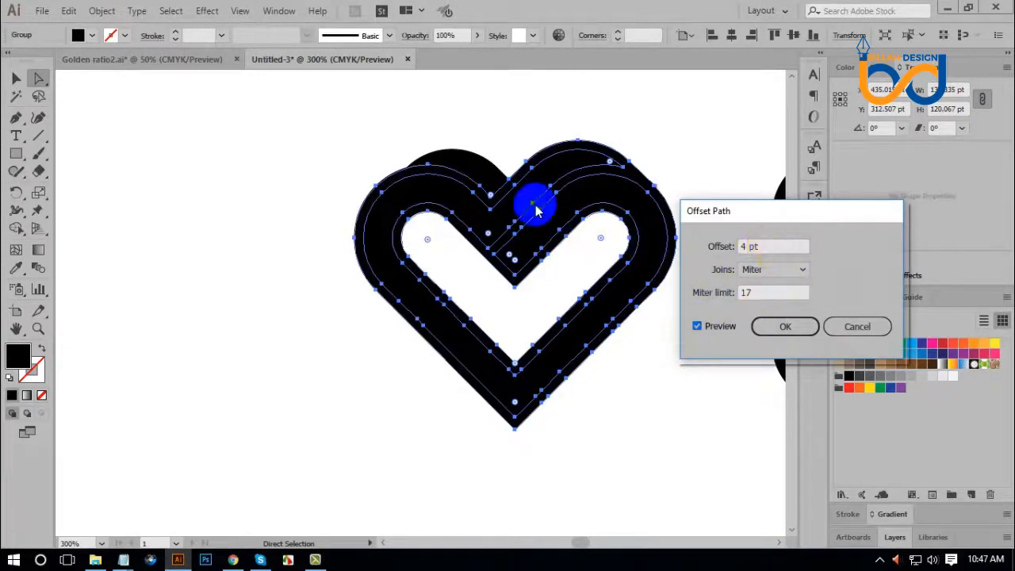
{"action": "left_click", "coordinate": [782, 328]}
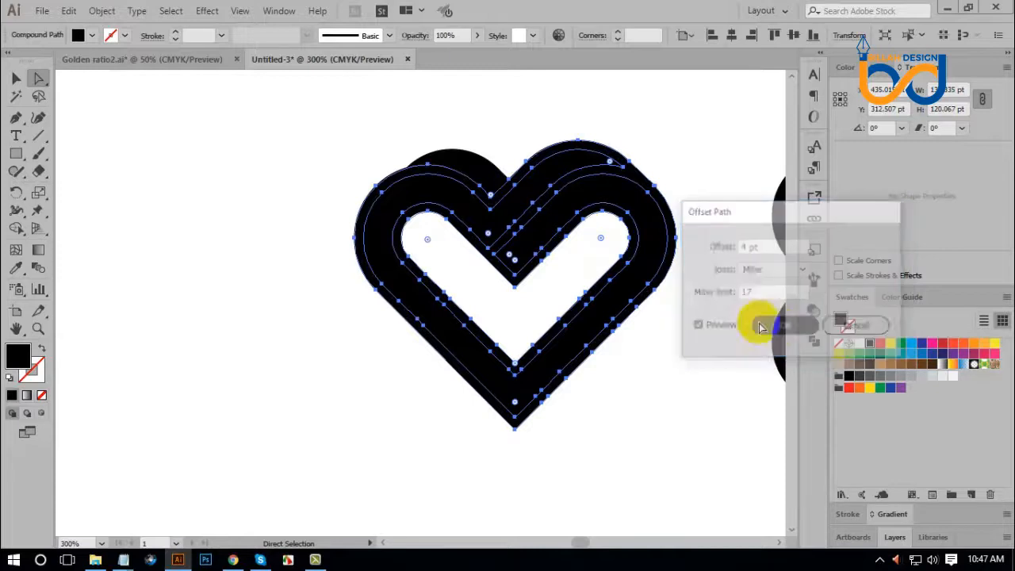
Step: Cut the offset overlap out of the inner end of the heart's left crescent with the Shape Builder tool
{"action": "left_click", "coordinate": [478, 175], "text": "shift"}
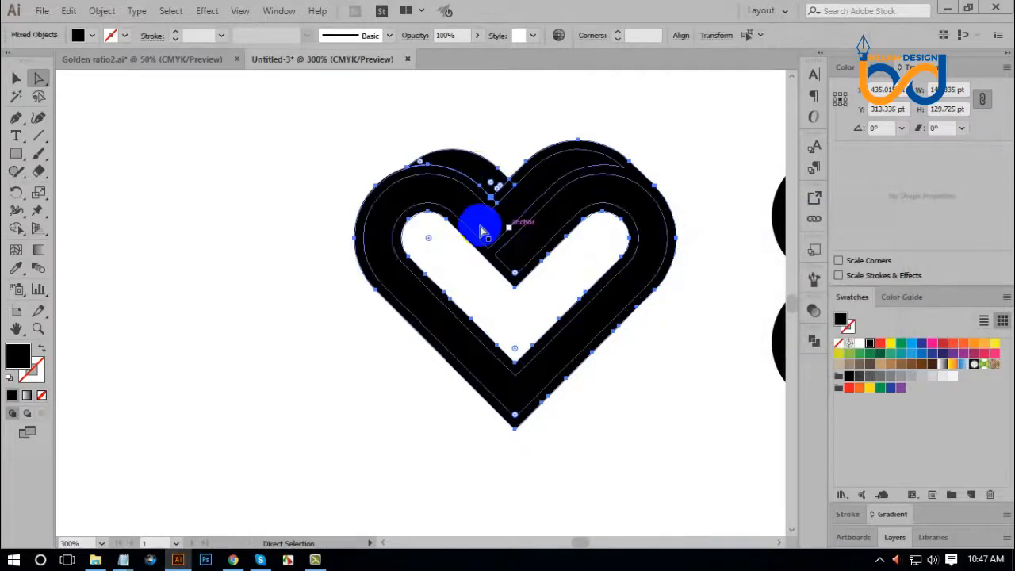
{"action": "left_click", "coordinate": [19, 230]}
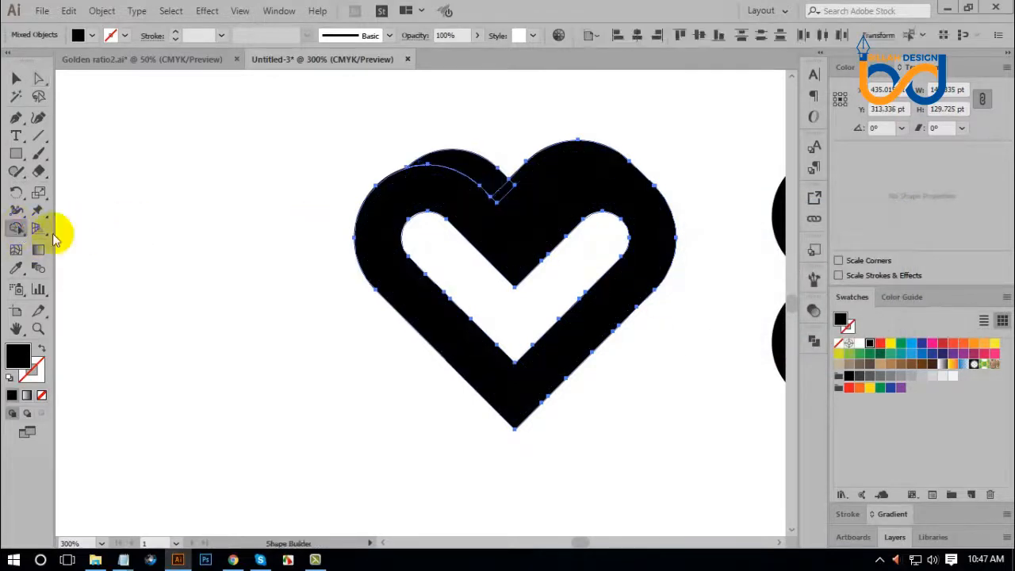
{"action": "left_click", "coordinate": [504, 196]}
Step: Delete the offset outline and its leftover pieces around the heart, keeping the gap at the left crescent
{"action": "left_click", "coordinate": [39, 79]}
{"action": "left_click", "coordinate": [136, 152]}
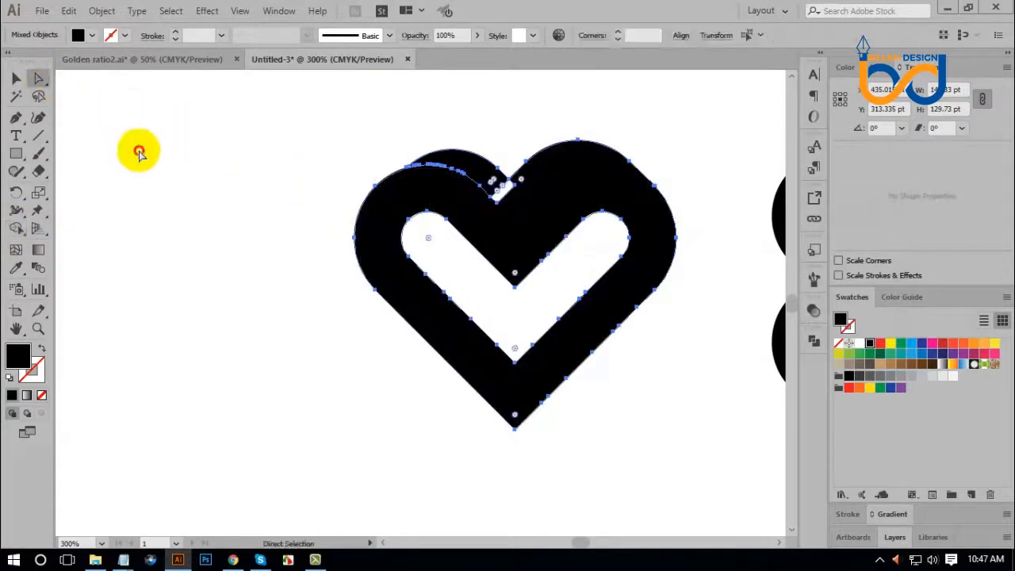
{"action": "left_click", "coordinate": [520, 177]}
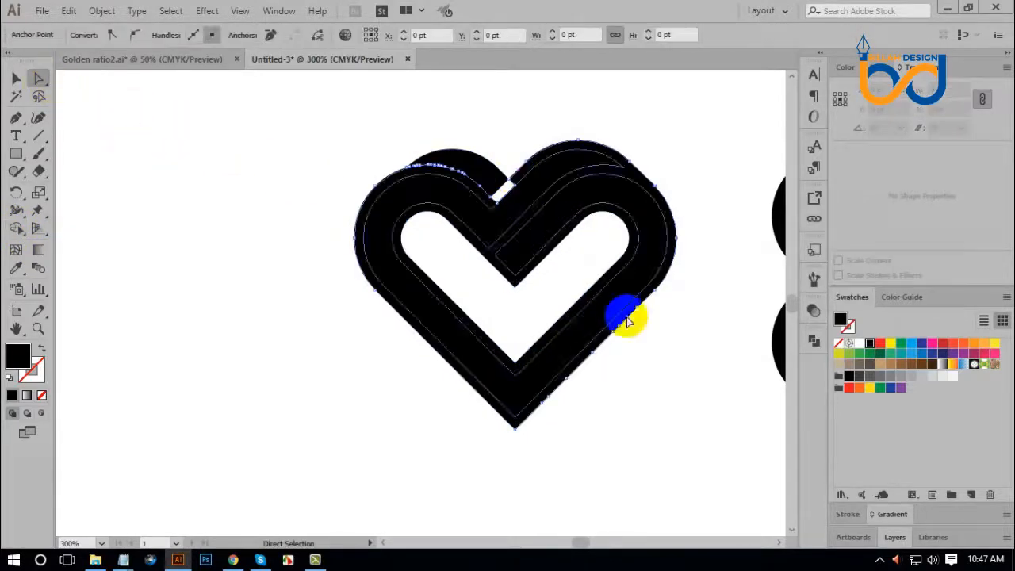
{"action": "key", "text": "Delete"}
{"action": "left_click", "coordinate": [663, 372]}
{"action": "left_click_drag", "start_coordinate": [536, 307], "coordinate": [656, 415]}
{"action": "key", "text": "Delete"}
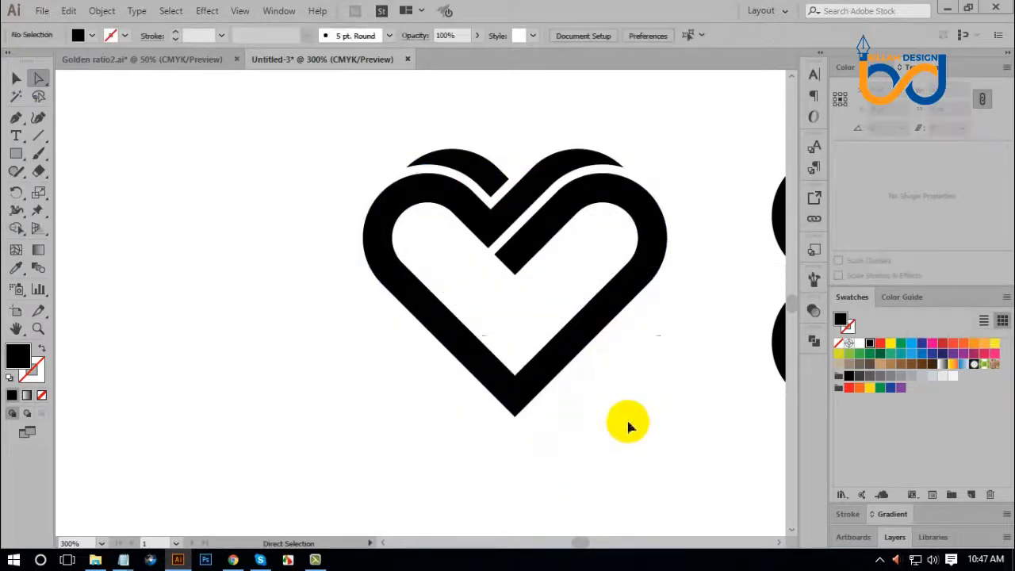
{"action": "key", "text": "ctrl+minus"}
{"action": "key", "text": "ctrl+minus"}
{"action": "left_click_drag", "start_coordinate": [444, 404], "coordinate": [511, 386]}
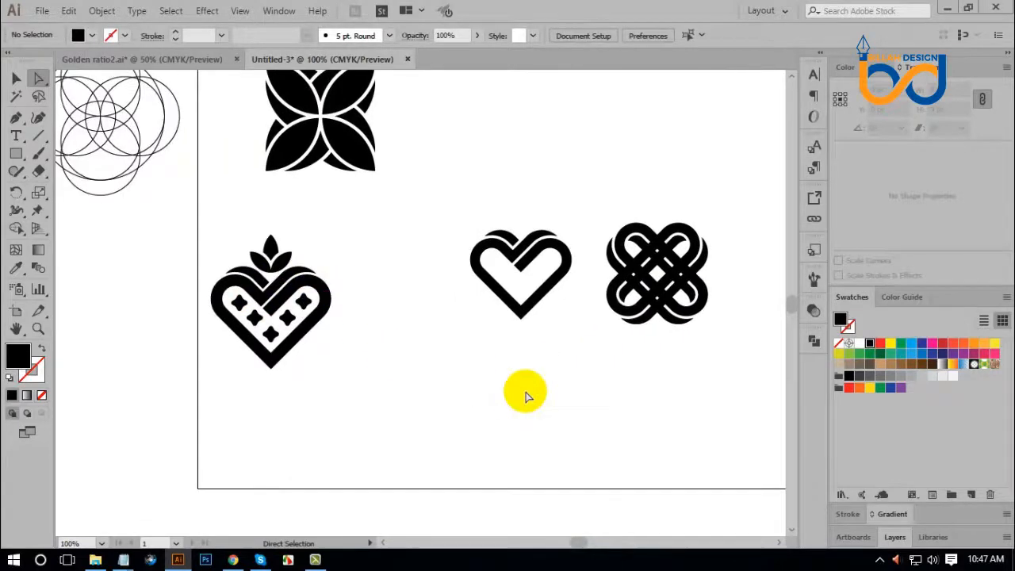
{"action": "left_click", "coordinate": [16, 78]}
{"action": "left_click_drag", "start_coordinate": [463, 199], "coordinate": [565, 347]}
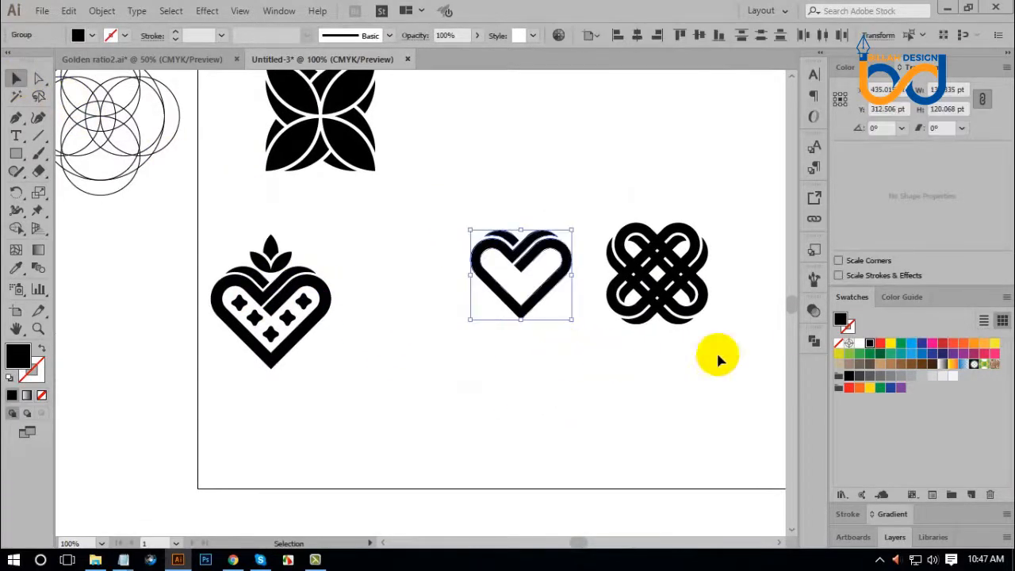
{"action": "left_click", "coordinate": [815, 341]}
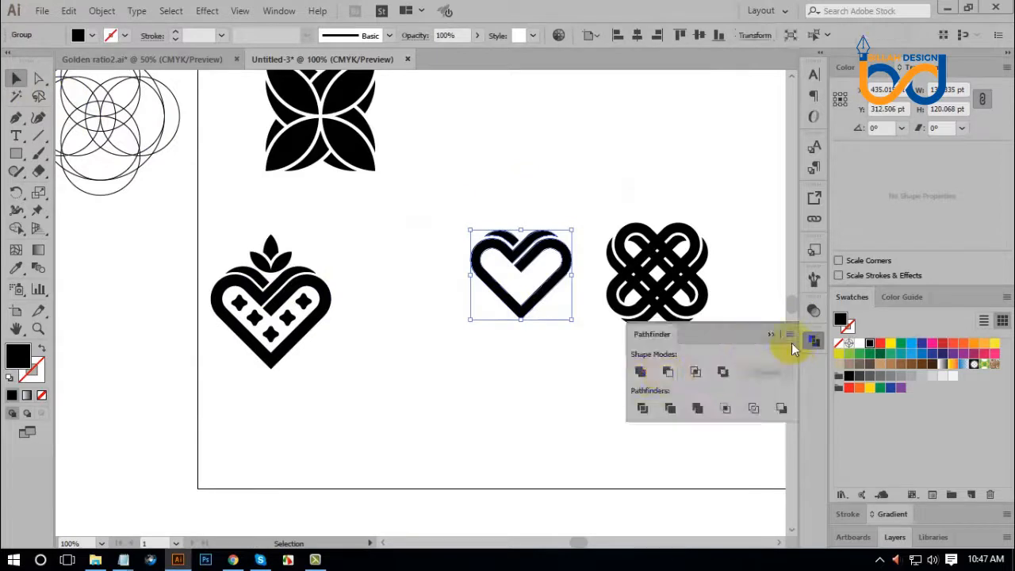
{"action": "left_click", "coordinate": [589, 390]}
{"action": "left_click_drag", "start_coordinate": [447, 397], "coordinate": [467, 390]}
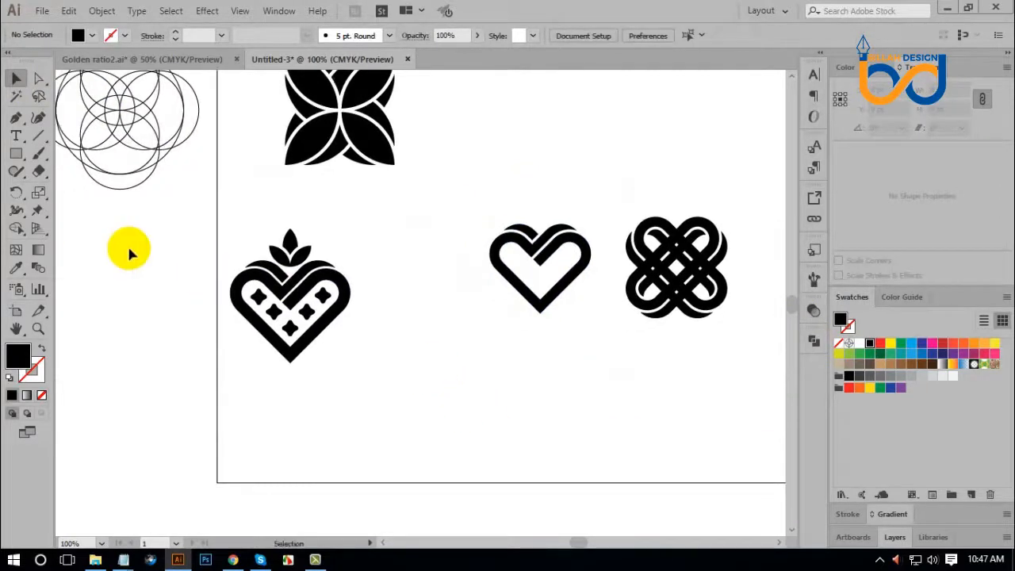
Step: Draw an upright four-pointed star about 126 pt wide in the space between the two hearts
{"action": "left_click", "coordinate": [16, 172]}
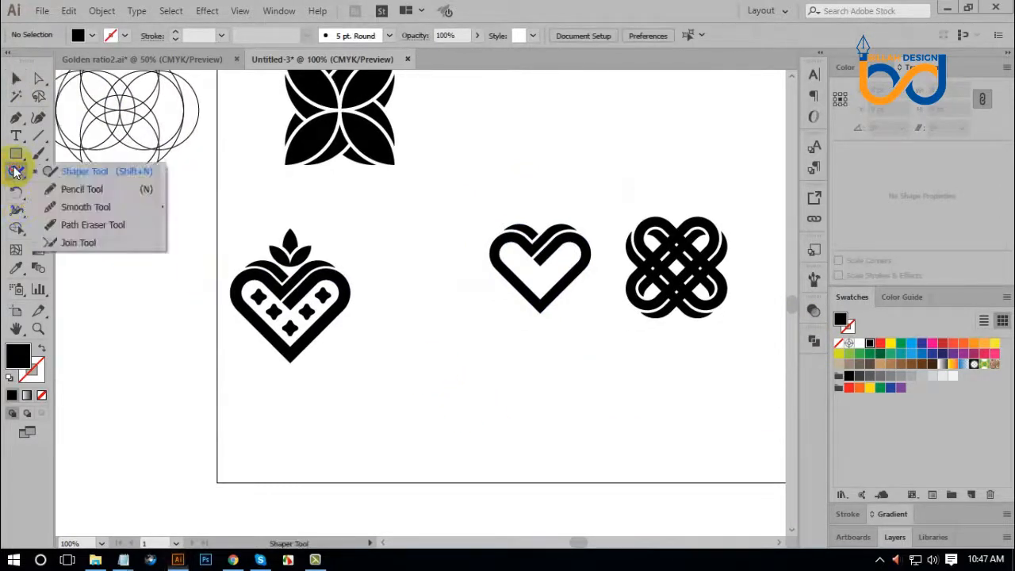
{"action": "left_click", "coordinate": [17, 157]}
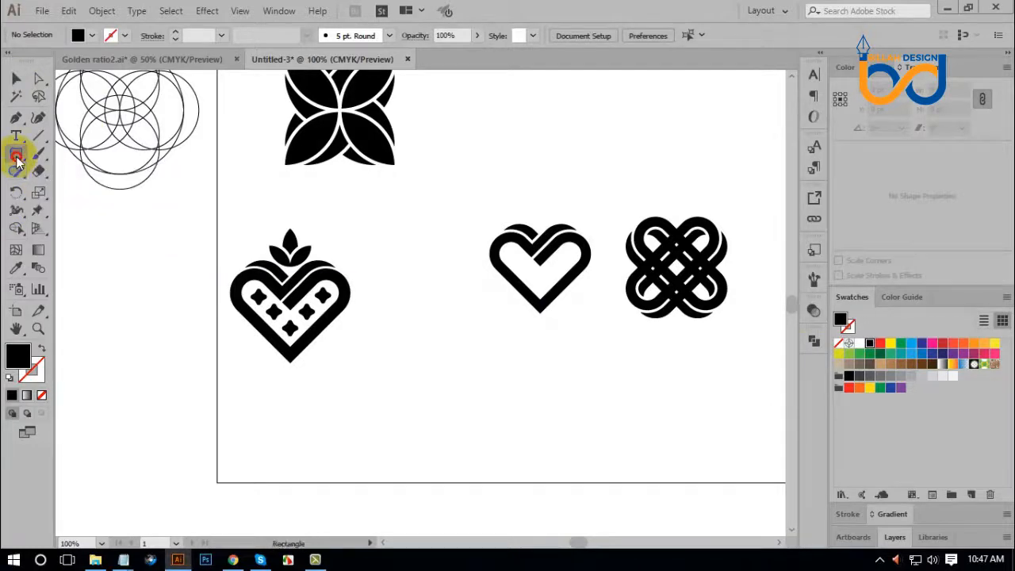
{"action": "left_click_drag", "start_coordinate": [17, 158], "coordinate": [55, 224]}
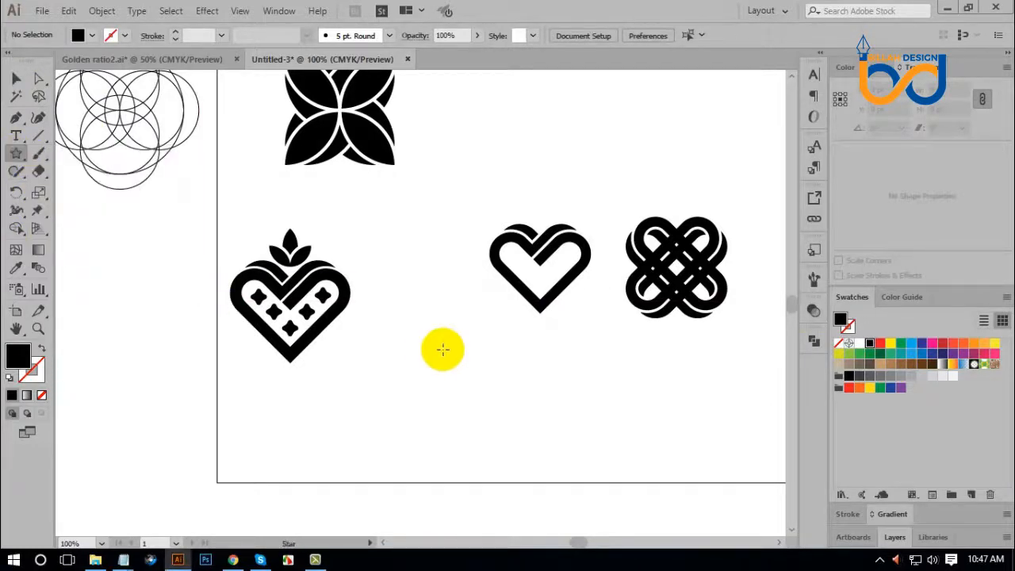
{"action": "left_click_drag", "start_coordinate": [423, 300], "coordinate": [452, 336]}
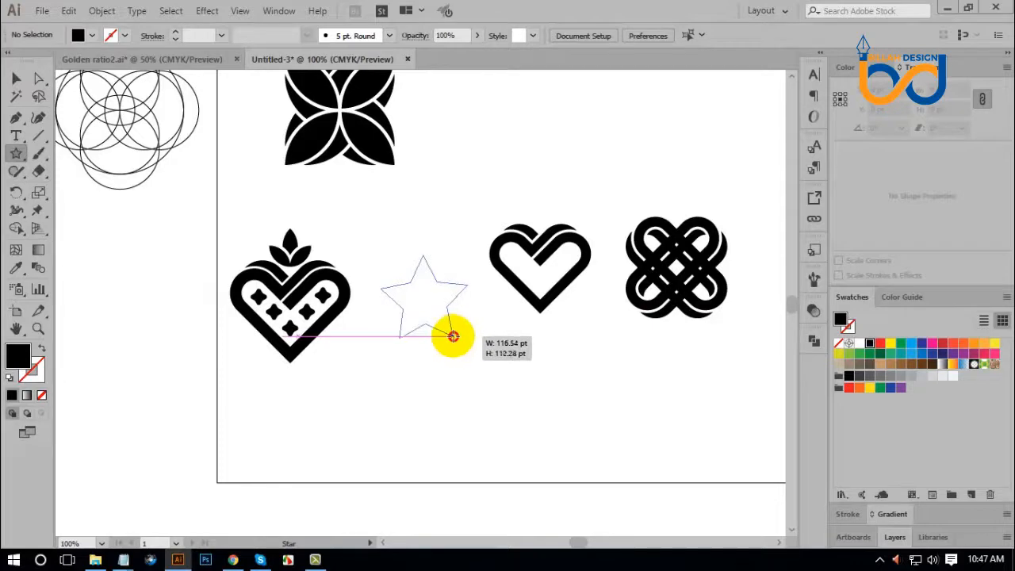
{"action": "left_click_drag", "start_coordinate": [453, 336], "coordinate": [454, 342]}
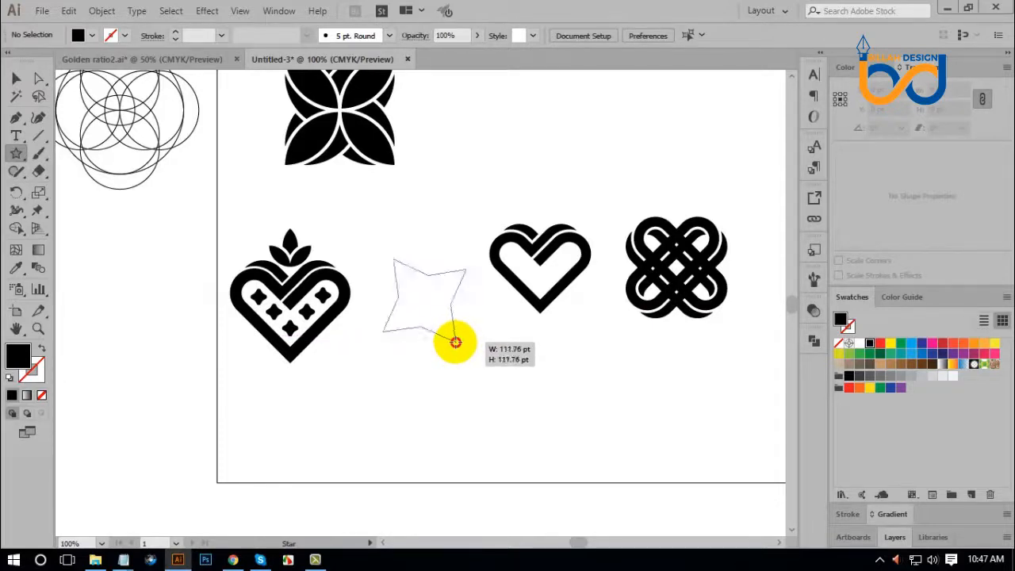
{"action": "key", "text": "shift"}
{"action": "left_click_drag", "start_coordinate": [456, 342], "coordinate": [454, 337]}
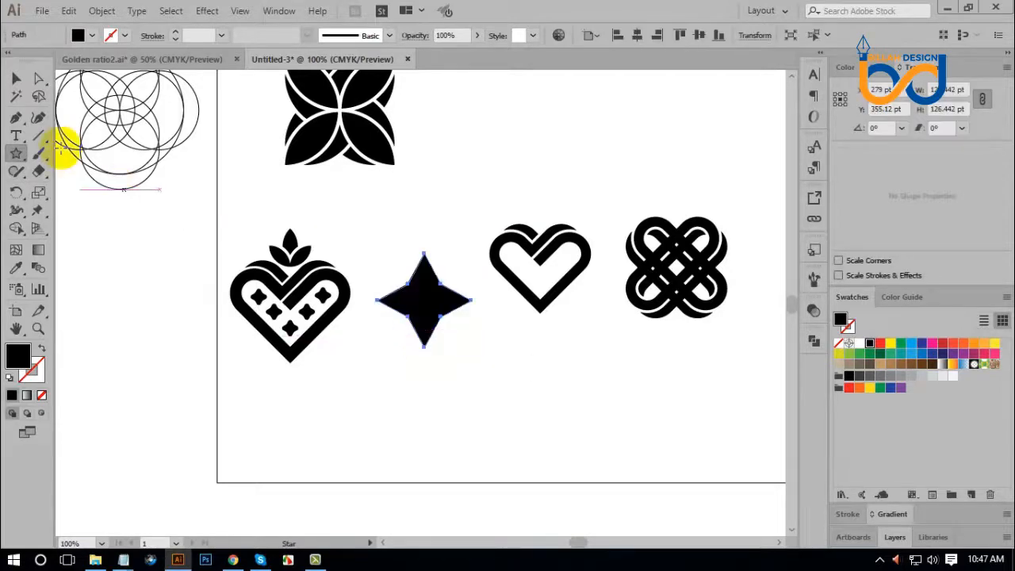
Step: Round all corners of the four-pointed star to about 10.6 pt
{"action": "left_click", "coordinate": [37, 80]}
{"action": "left_click", "coordinate": [430, 284]}
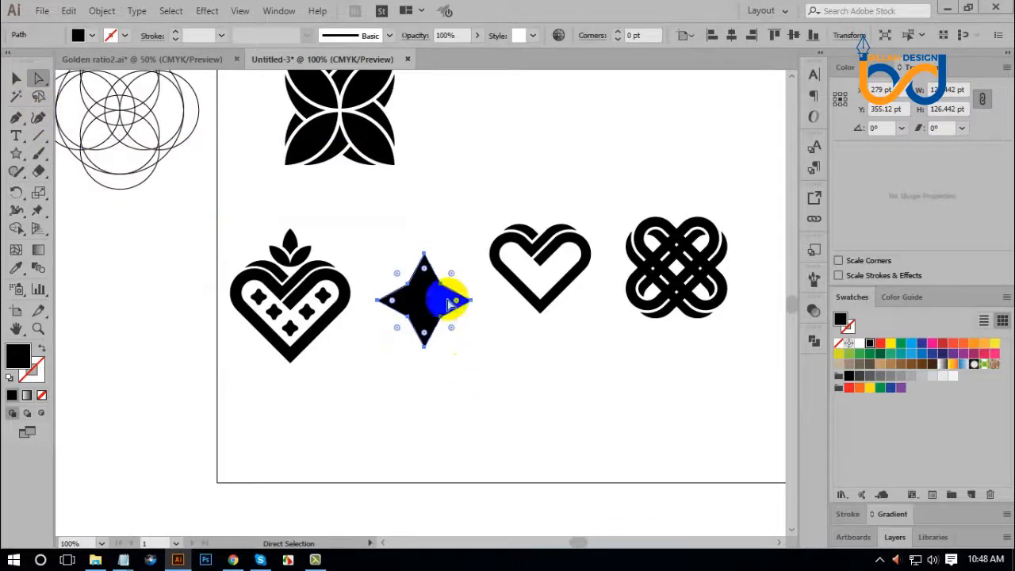
{"action": "left_click_drag", "start_coordinate": [427, 270], "coordinate": [429, 273]}
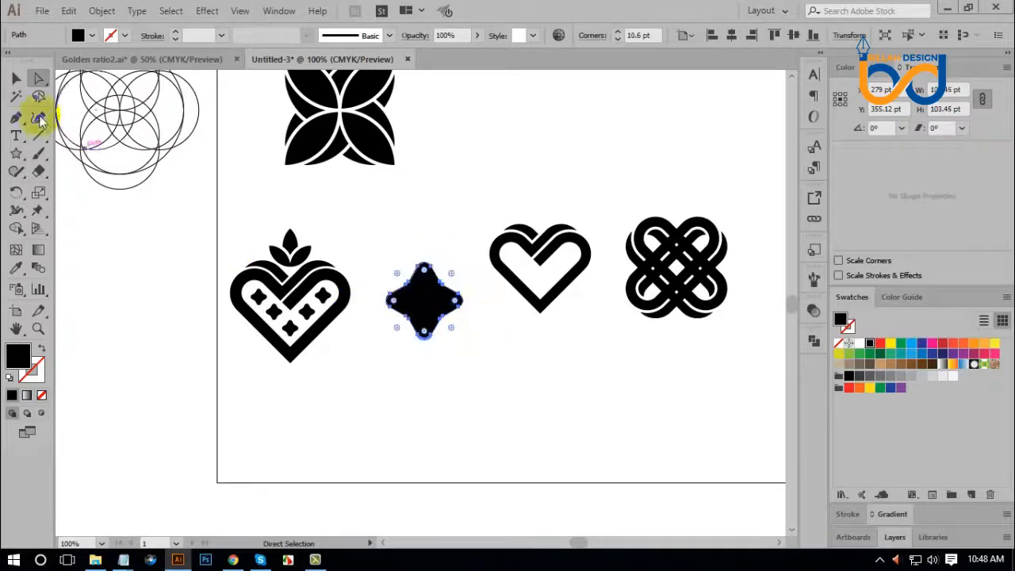
Step: Shrink the rounded star to about 20 pt wide and place it inside the new heart, above its bottom tip
{"action": "left_click", "coordinate": [16, 78]}
{"action": "left_click", "coordinate": [530, 397]}
{"action": "left_click", "coordinate": [450, 305]}
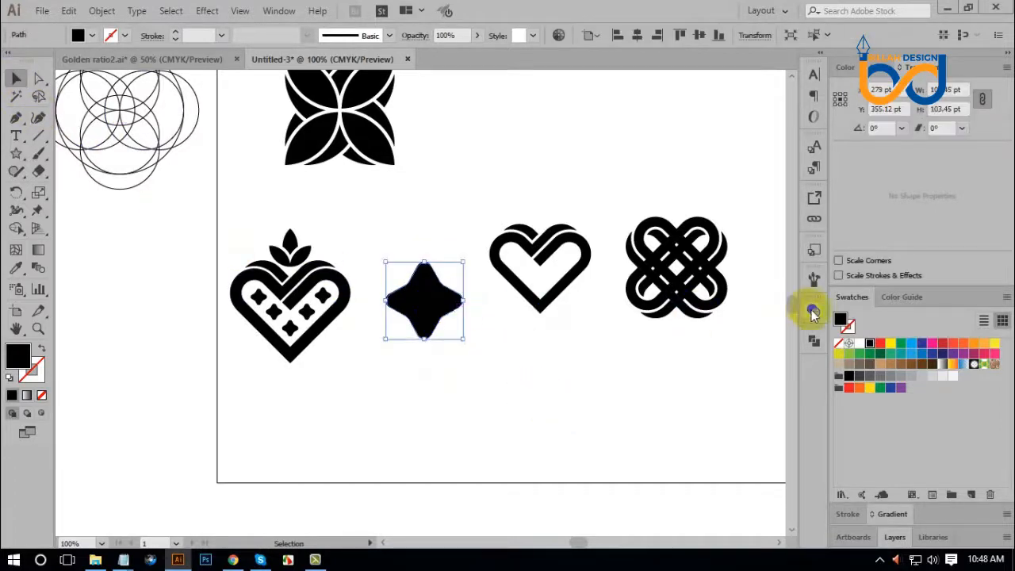
{"action": "left_click", "coordinate": [814, 338]}
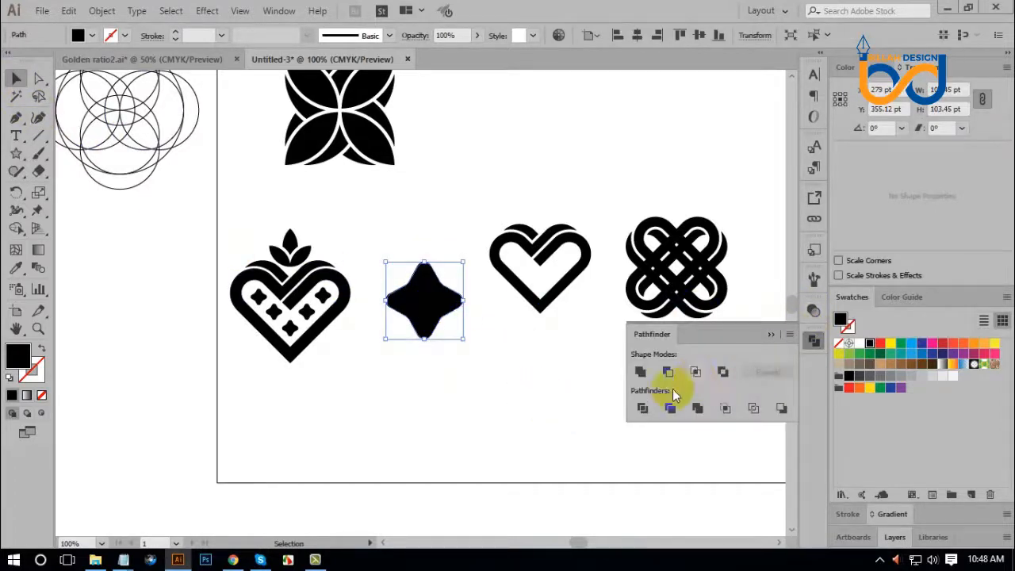
{"action": "left_click", "coordinate": [813, 341]}
{"action": "left_click_drag", "start_coordinate": [464, 263], "coordinate": [479, 363]}
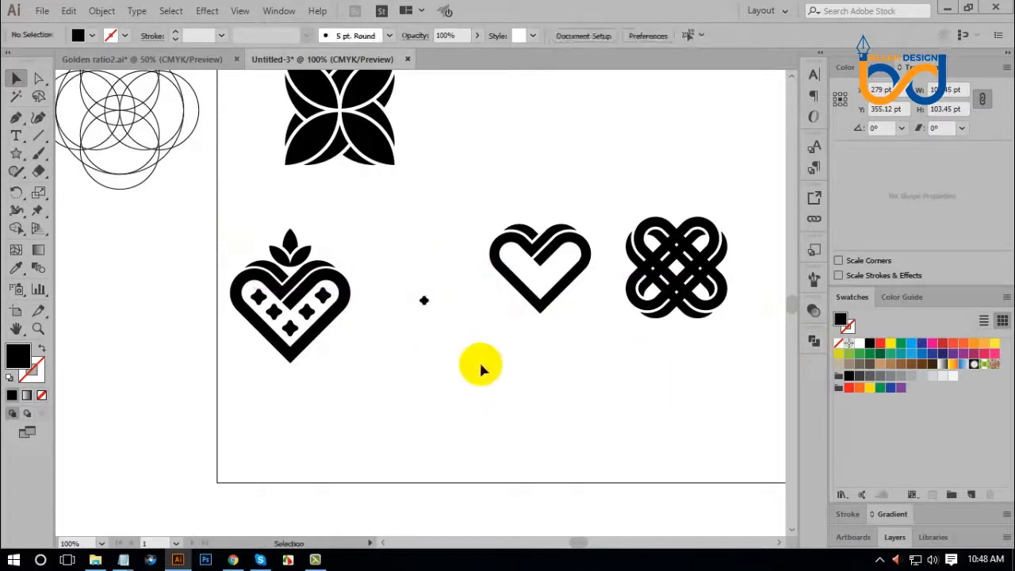
{"action": "left_click_drag", "start_coordinate": [431, 293], "coordinate": [544, 284]}
{"action": "left_click", "coordinate": [593, 359]}
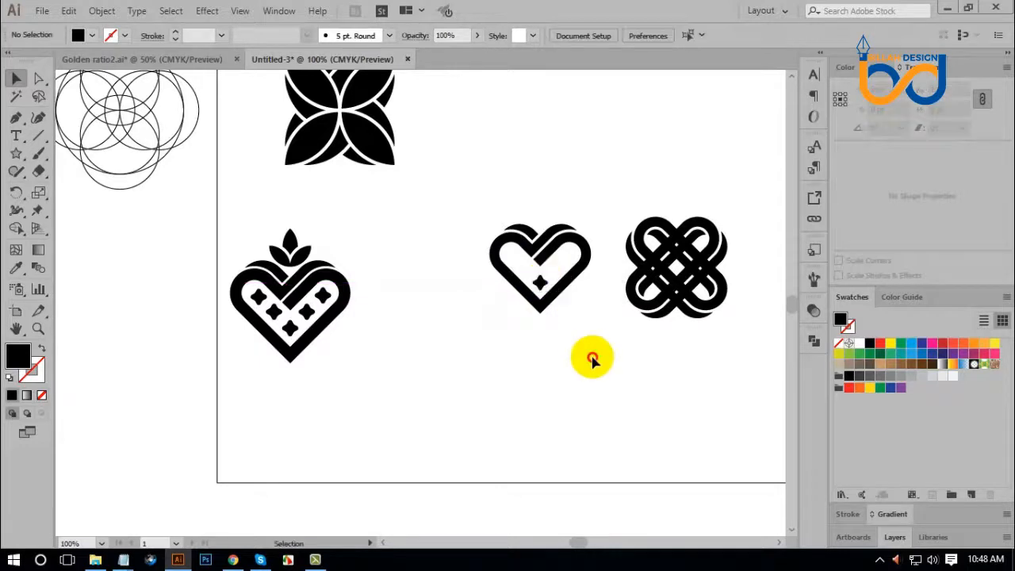
Step: Duplicate the star diagonally up to the right by about 19.55 pt each way, and repeat the copy once along the heart's arm
{"action": "key", "text": "ctrl+equal"}
{"action": "key", "text": "ctrl+equal"}
{"action": "left_click_drag", "start_coordinate": [700, 369], "coordinate": [596, 425]}
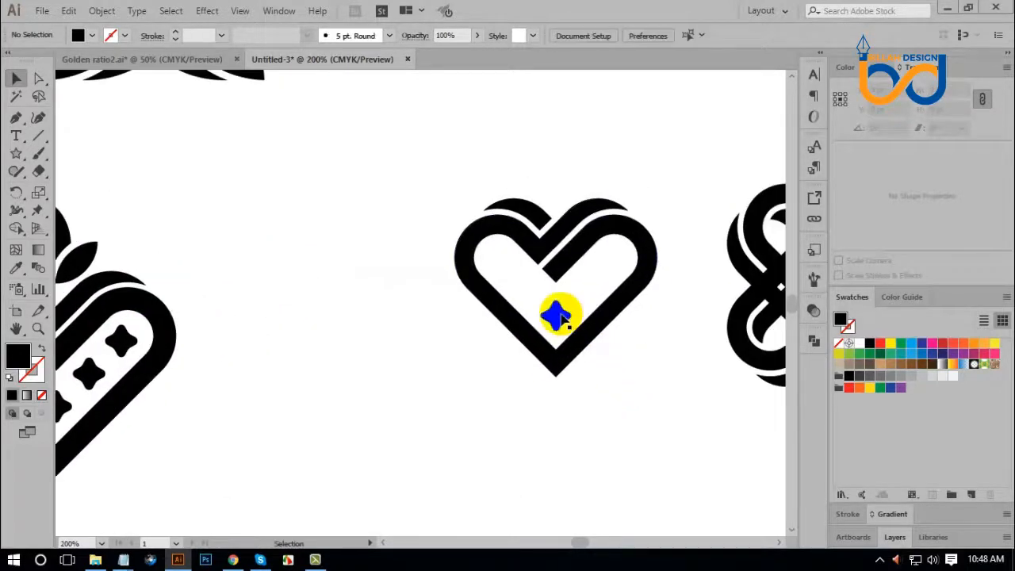
{"action": "left_click_drag", "start_coordinate": [557, 315], "coordinate": [590, 291]}
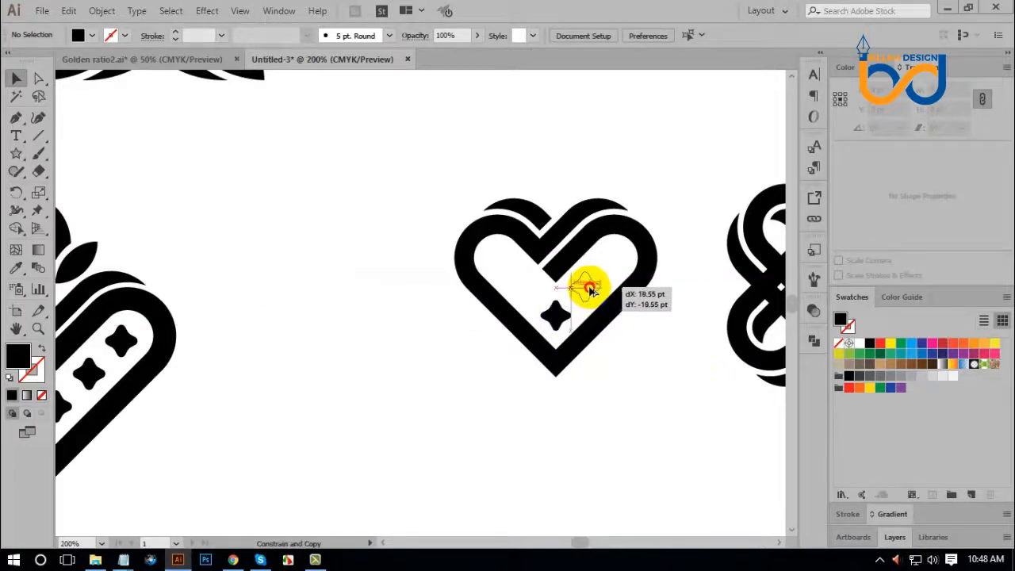
{"action": "left_click_drag", "start_coordinate": [590, 291], "coordinate": [589, 290]}
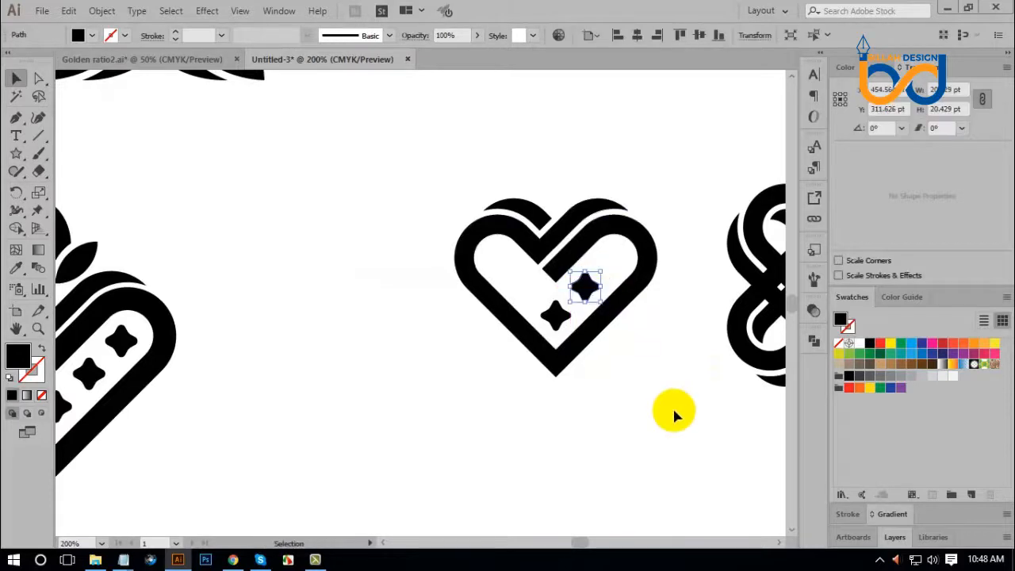
{"action": "key", "text": "ctrl+d"}
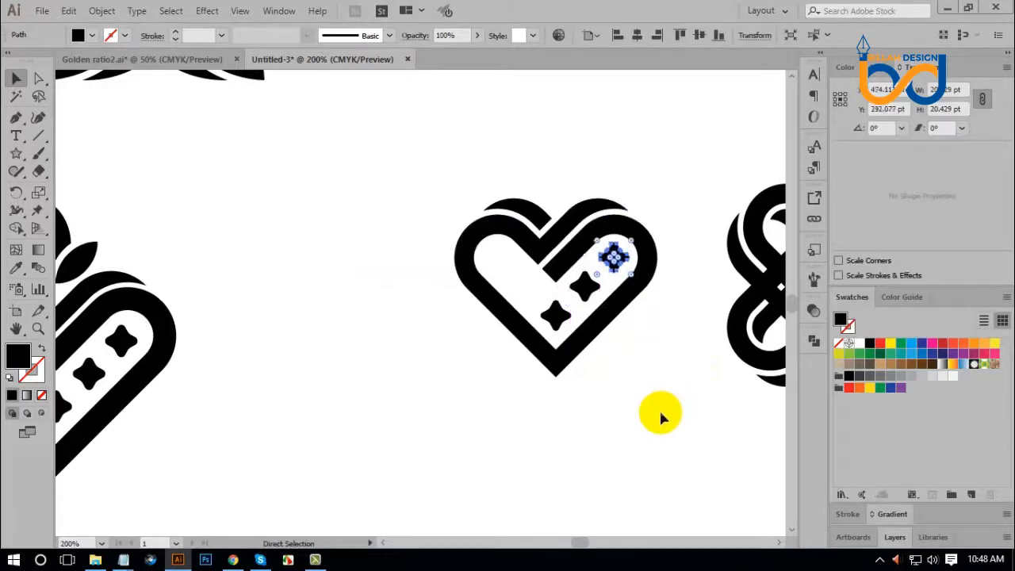
{"action": "left_click", "coordinate": [661, 416]}
Step: Create a reflected copy of the upper two stars in the heart's right arm across the vertical axis
{"action": "left_click", "coordinate": [587, 300]}
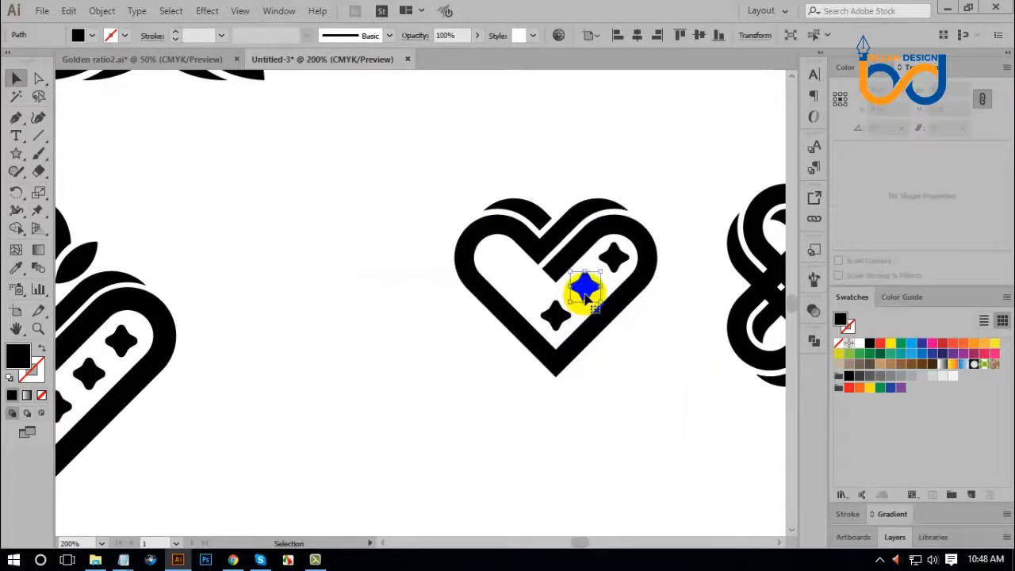
{"action": "right_click", "coordinate": [613, 268]}
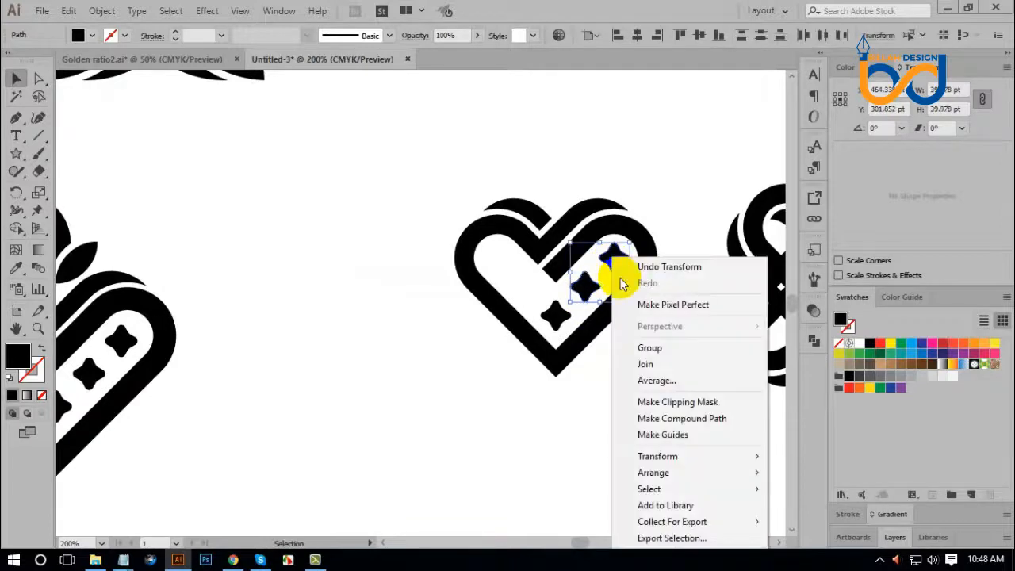
{"action": "mouse_move", "coordinate": [663, 459]}
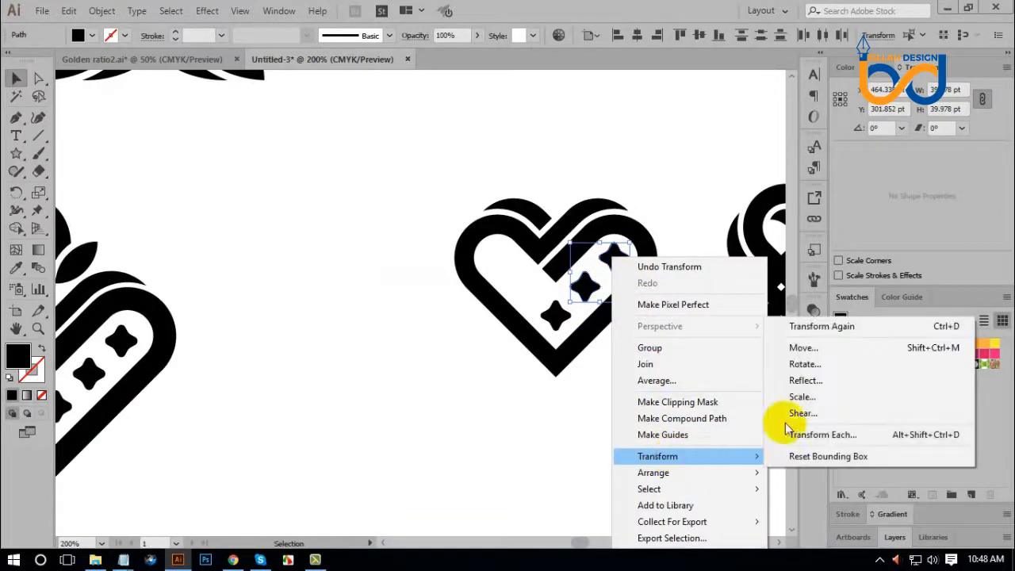
{"action": "left_click", "coordinate": [790, 382]}
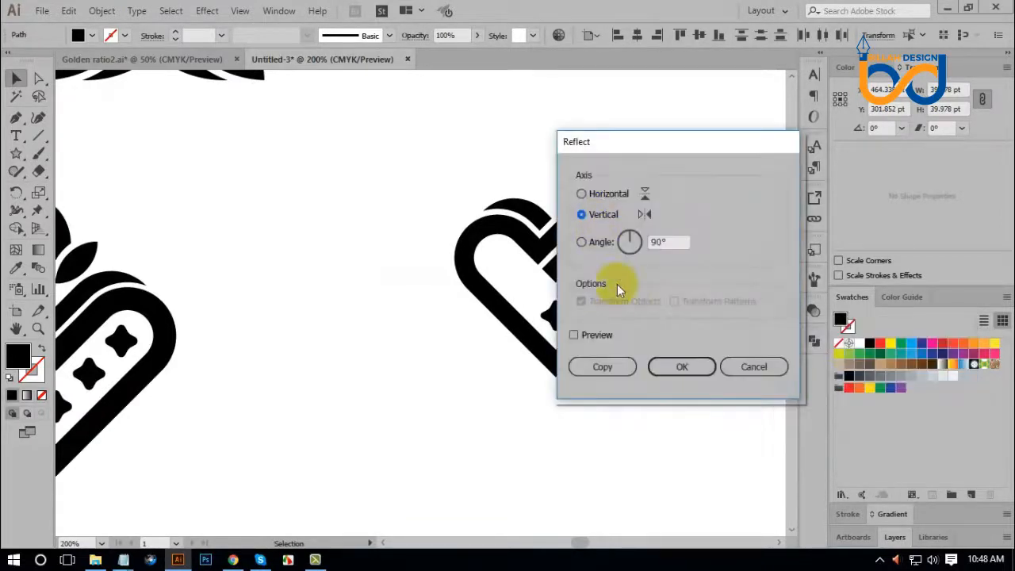
{"action": "left_click_drag", "start_coordinate": [630, 147], "coordinate": [707, 148]}
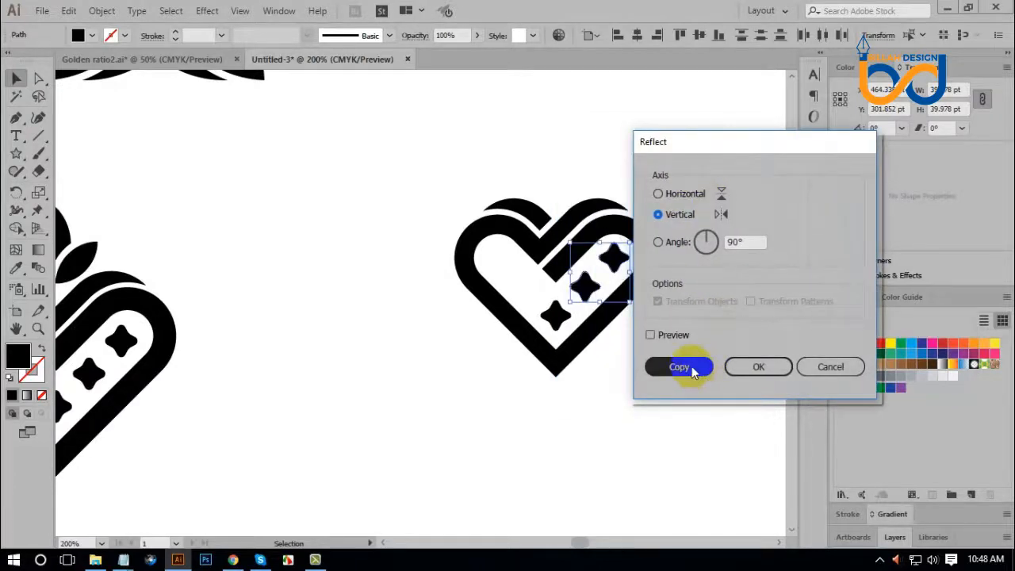
{"action": "left_click", "coordinate": [680, 367]}
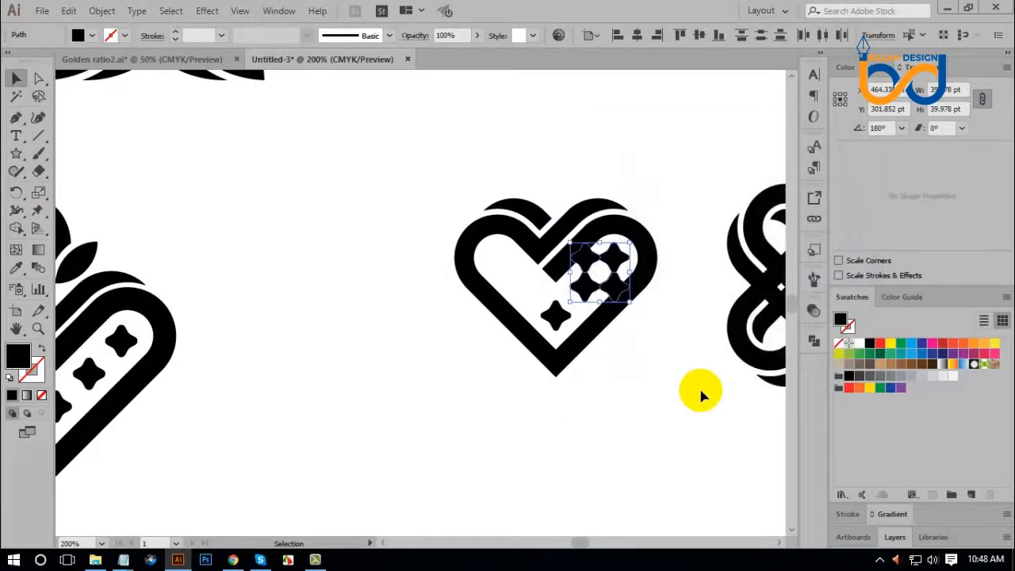
Step: Shift the mirrored pair of stars horizontally by about 58 pt into the heart's left arm
{"action": "key", "text": "Left"}
{"action": "key", "text": "Left"}
{"action": "key", "text": "Left"}
{"action": "key", "text": "Left"}
{"action": "key", "text": "Left"}
{"action": "key", "text": "Left"}
{"action": "key", "text": "Left"}
{"action": "key", "text": "Left"}
{"action": "key", "text": "Left"}
{"action": "key", "text": "Left"}
{"action": "key", "text": "Left"}
{"action": "key", "text": "Left"}
{"action": "key", "text": "Left"}
{"action": "key", "text": "Left"}
{"action": "key", "text": "Left"}
{"action": "key", "text": "Left"}
{"action": "key", "text": "Left"}
{"action": "key", "text": "Left"}
{"action": "key", "text": "Left"}
{"action": "key", "text": "Left"}
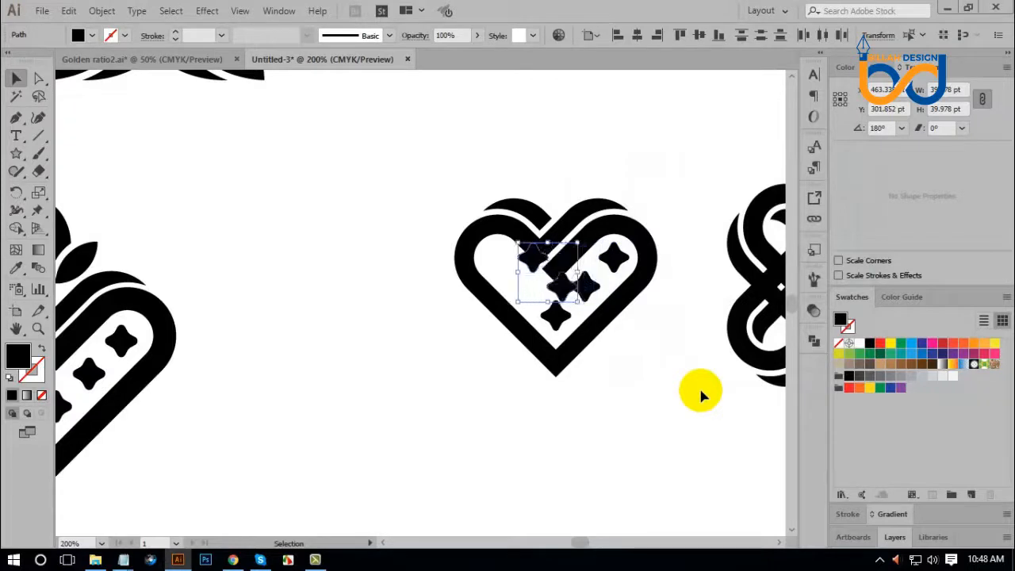
{"action": "key", "text": "Left"}
{"action": "key", "text": "Left"}
{"action": "key", "text": "Left"}
{"action": "key", "text": "Left"}
{"action": "key", "text": "Left"}
{"action": "key", "text": "Left"}
{"action": "key", "text": "Left"}
{"action": "key", "text": "Left"}
{"action": "key", "text": "Left"}
{"action": "key", "text": "Left"}
{"action": "key", "text": "Left"}
{"action": "key", "text": "Left"}
{"action": "key", "text": "Left"}
{"action": "key", "text": "Left"}
{"action": "key", "text": "Left"}
{"action": "key", "text": "Left"}
{"action": "key", "text": "Left"}
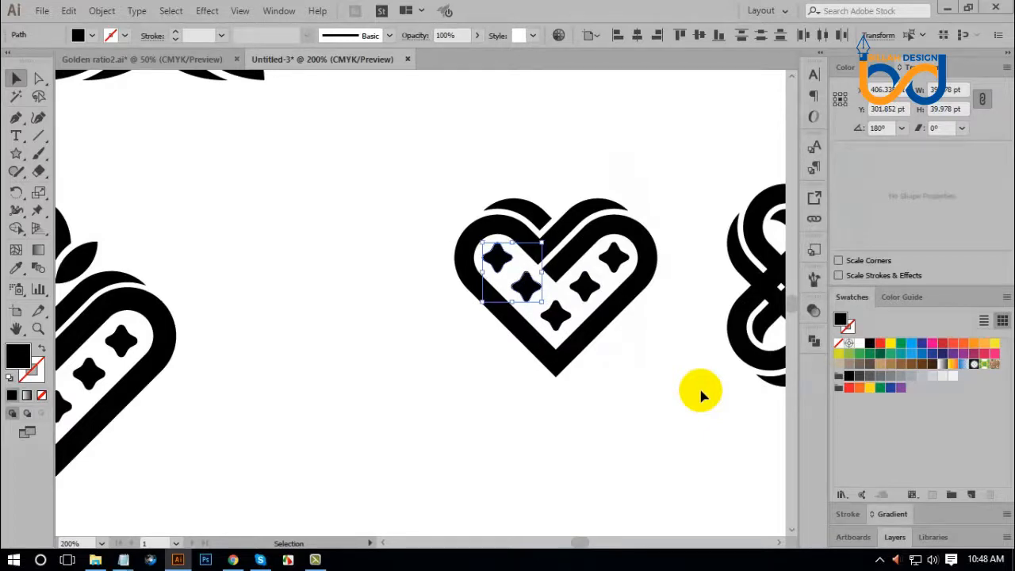
{"action": "left_click", "coordinate": [659, 418]}
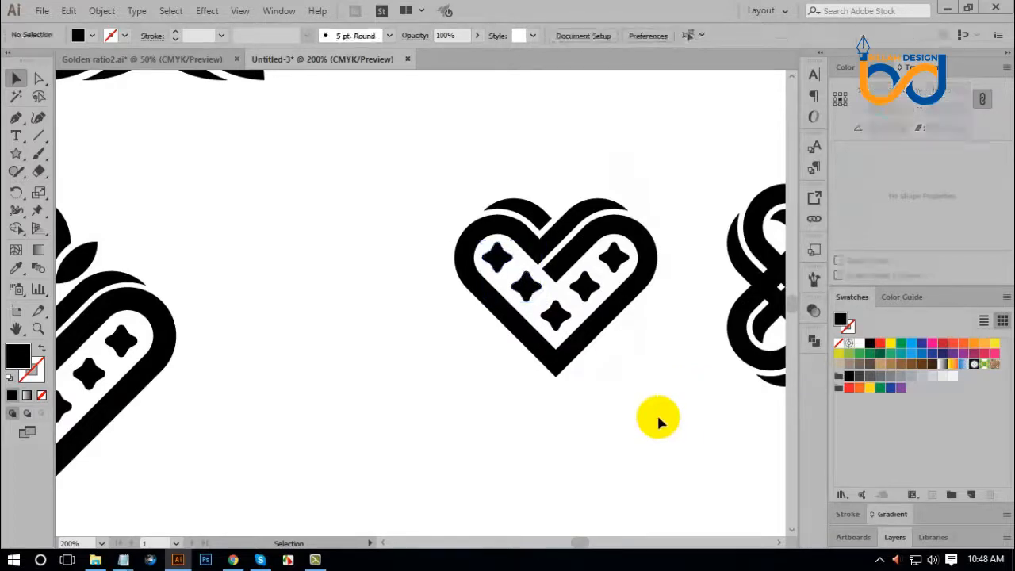
Step: Draw a black circle about 106 pt in diameter in the space between the two hearts
{"action": "key", "text": "ctrl+minus"}
{"action": "key", "text": "ctrl+minus"}
{"action": "key", "text": "ctrl+minus"}
{"action": "key", "text": "ctrl+plus"}
{"action": "key", "text": "ctrl+plus"}
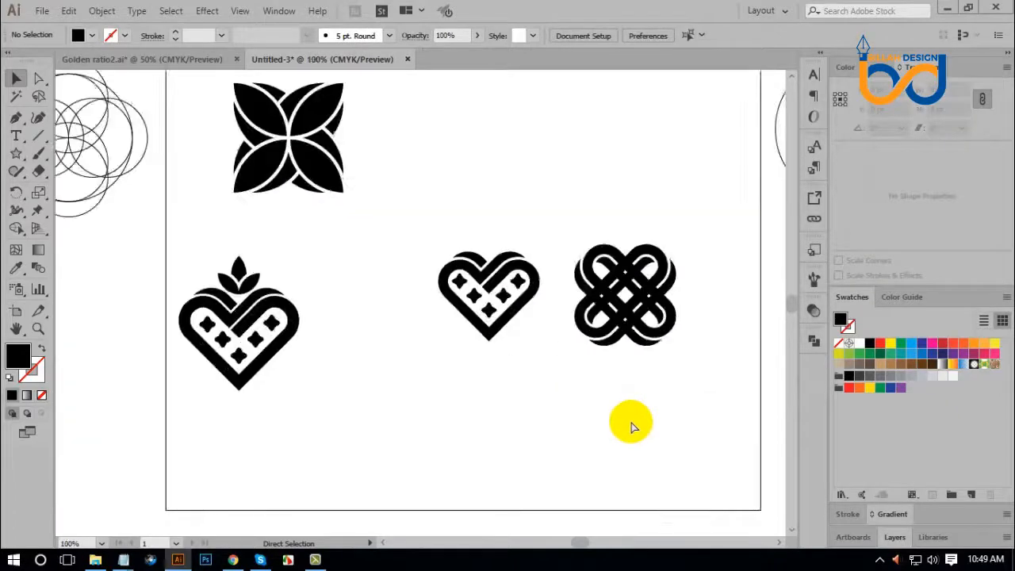
{"action": "left_click_drag", "start_coordinate": [421, 368], "coordinate": [507, 399]}
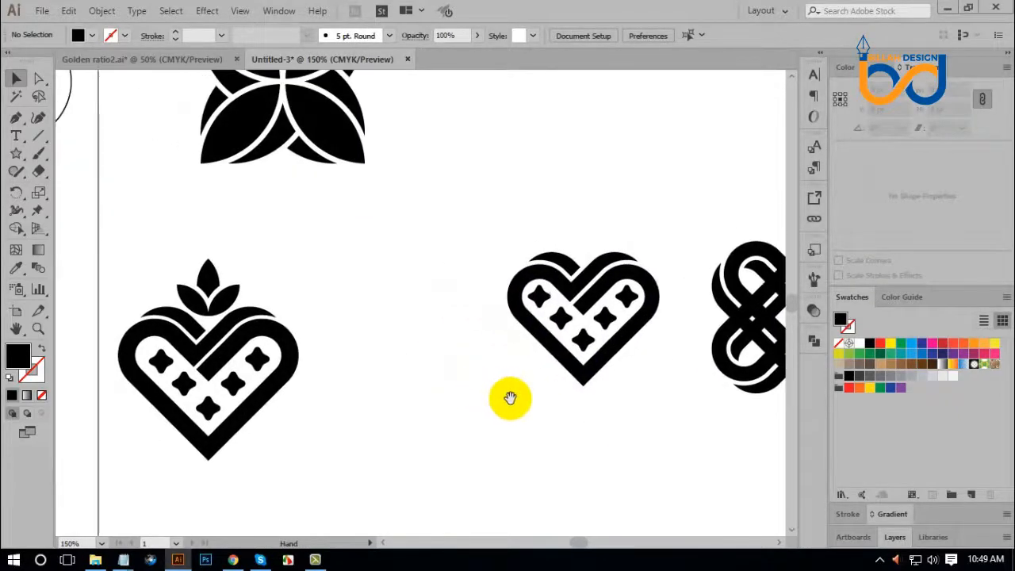
{"action": "left_click_drag", "start_coordinate": [16, 153], "coordinate": [61, 193]}
{"action": "left_click_drag", "start_coordinate": [409, 264], "coordinate": [438, 322]}
{"action": "left_click", "coordinate": [15, 78]}
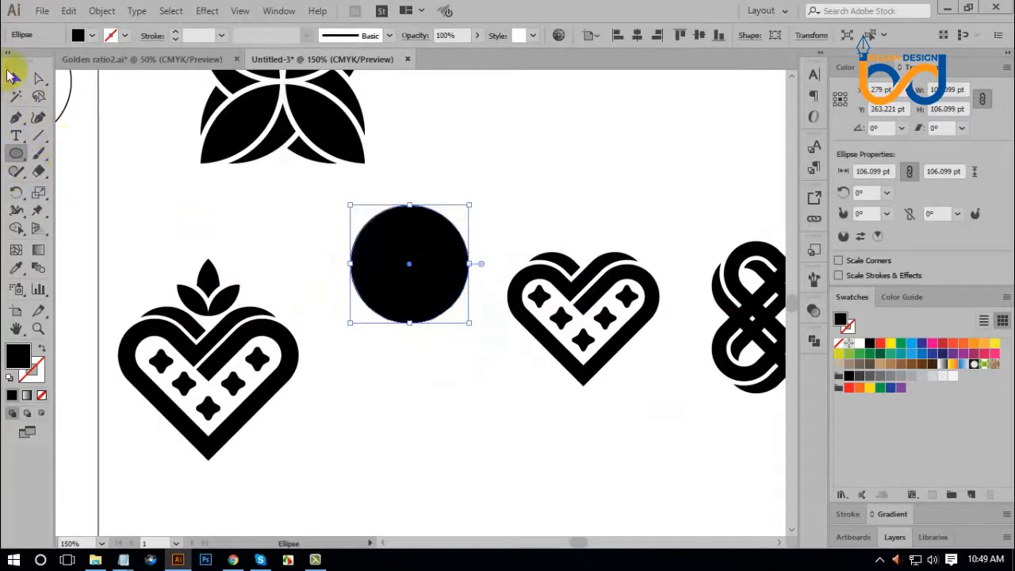
Step: Duplicate the circle sideways with a slight overlap and intersect both circles into a narrow upright leaf about 67 pt tall
{"action": "left_click_drag", "start_coordinate": [420, 288], "coordinate": [447, 197]}
{"action": "left_click_drag", "start_coordinate": [503, 192], "coordinate": [581, 185]}
{"action": "left_click_drag", "start_coordinate": [658, 141], "coordinate": [449, 196]}
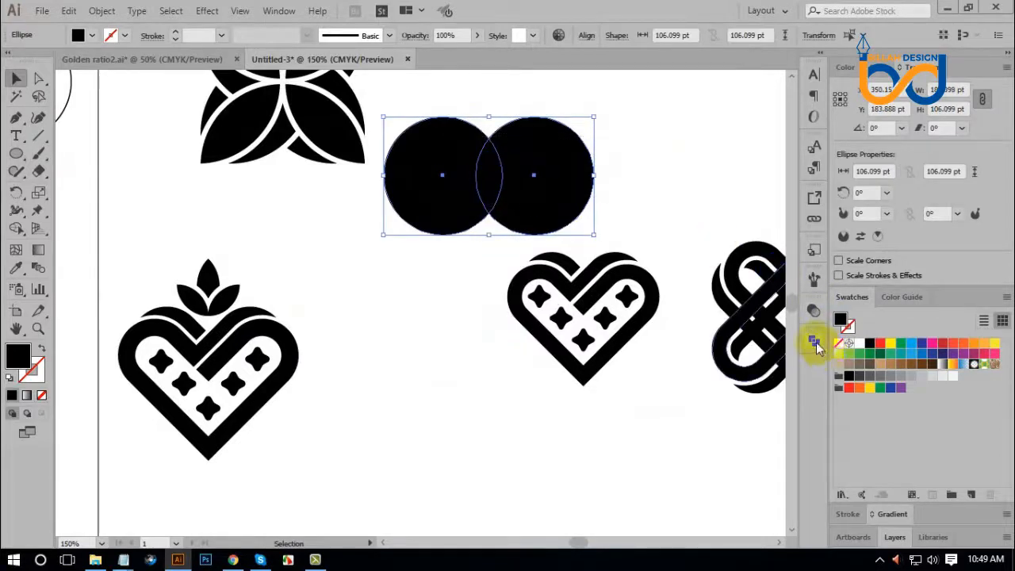
{"action": "left_click", "coordinate": [817, 344]}
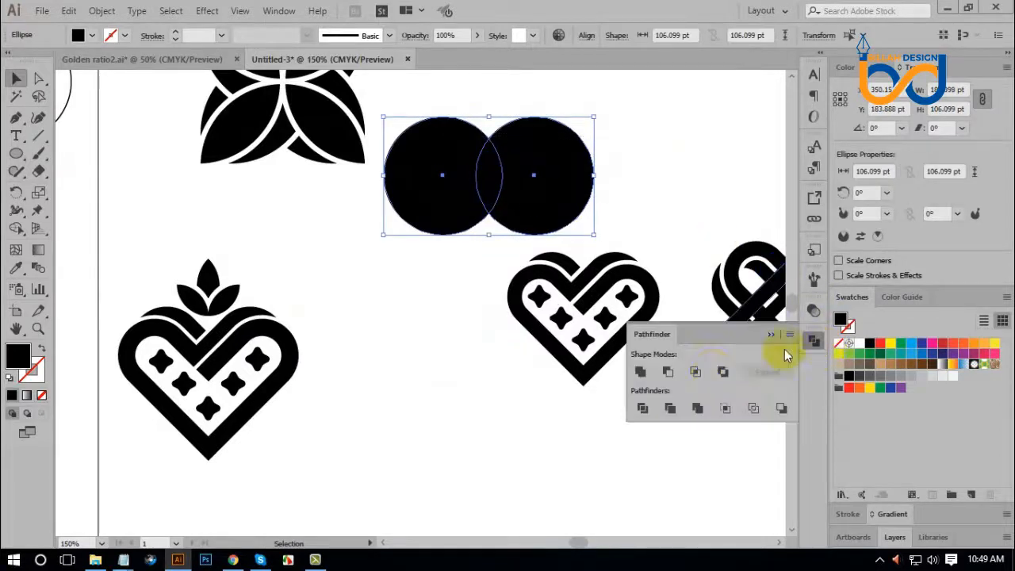
{"action": "left_click", "coordinate": [698, 379]}
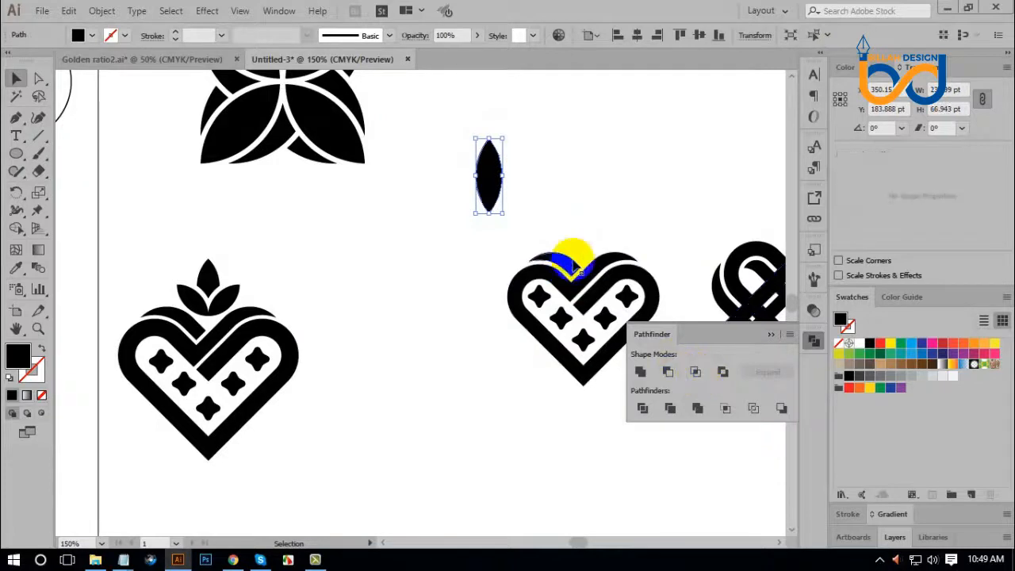
{"action": "left_click", "coordinate": [814, 341]}
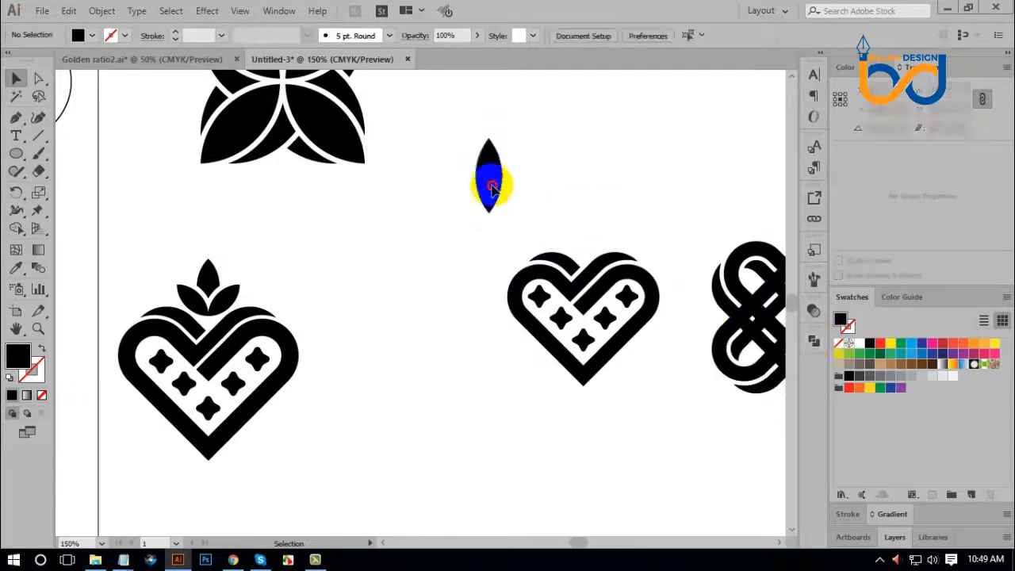
Step: Move the leaf between the two hearts and add a copy below it, rotated 45° clockwise
{"action": "left_click_drag", "start_coordinate": [482, 177], "coordinate": [424, 341]}
{"action": "left_click_drag", "start_coordinate": [448, 298], "coordinate": [463, 313]}
{"action": "left_click", "coordinate": [501, 386]}
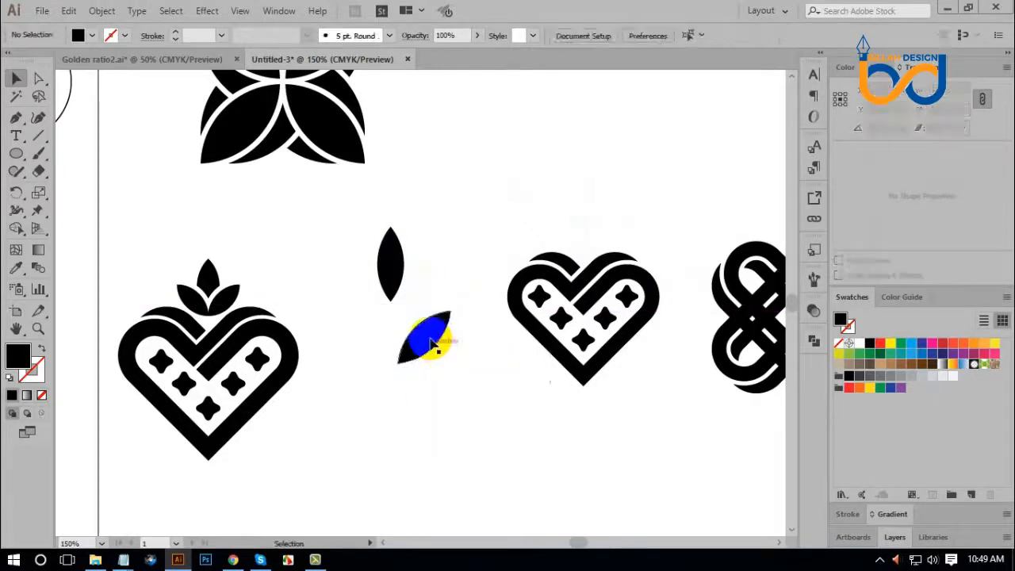
Step: Make a copy of the slanted leaf mirrored across the vertical axis and shift it left until the lower tips meet
{"action": "left_click", "coordinate": [432, 341]}
{"action": "right_click", "coordinate": [433, 343]}
{"action": "mouse_move", "coordinate": [476, 246]}
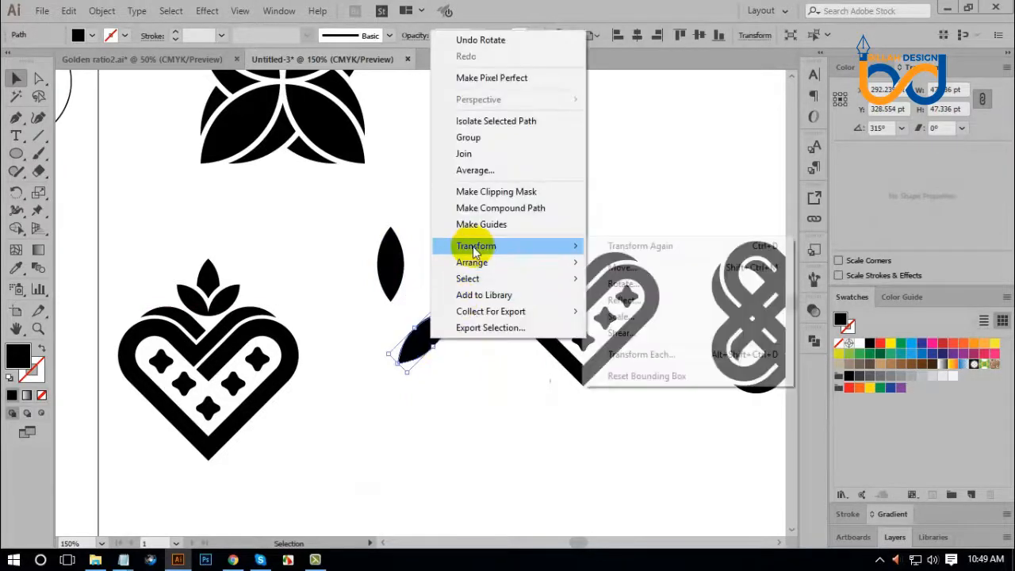
{"action": "left_click", "coordinate": [621, 299]}
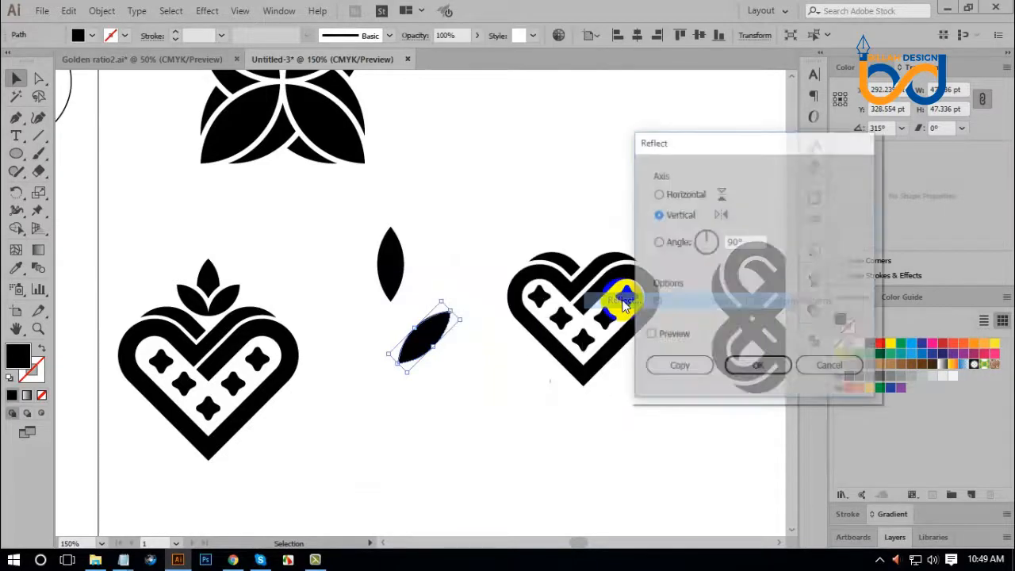
{"action": "left_click", "coordinate": [679, 367]}
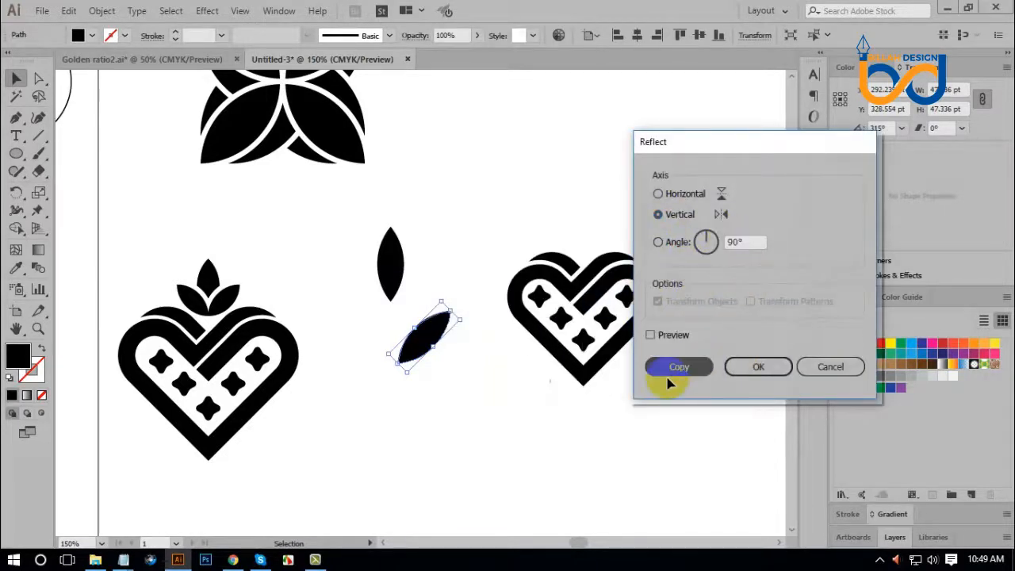
{"action": "left_click_drag", "start_coordinate": [447, 358], "coordinate": [399, 362]}
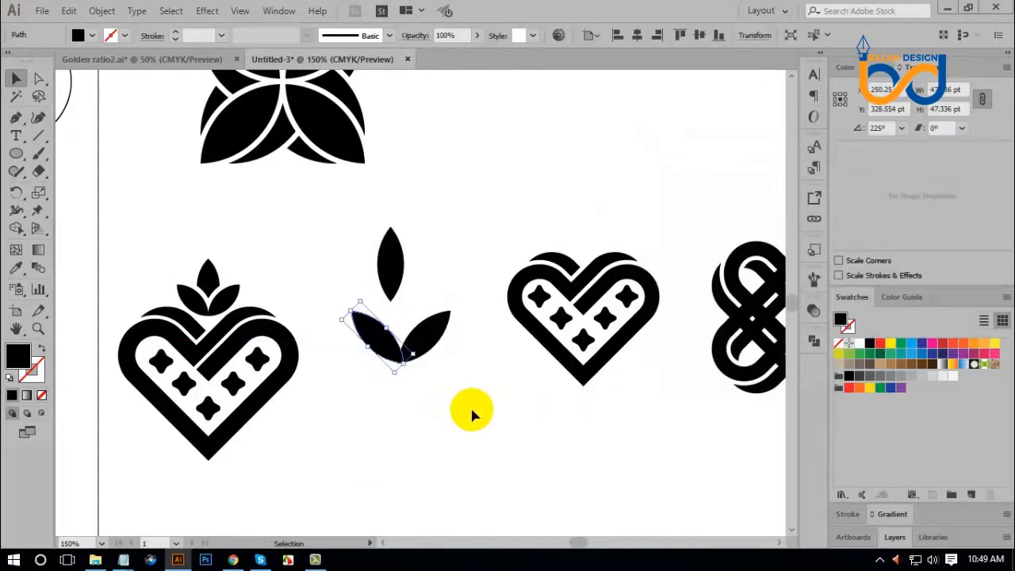
{"action": "left_click", "coordinate": [469, 426]}
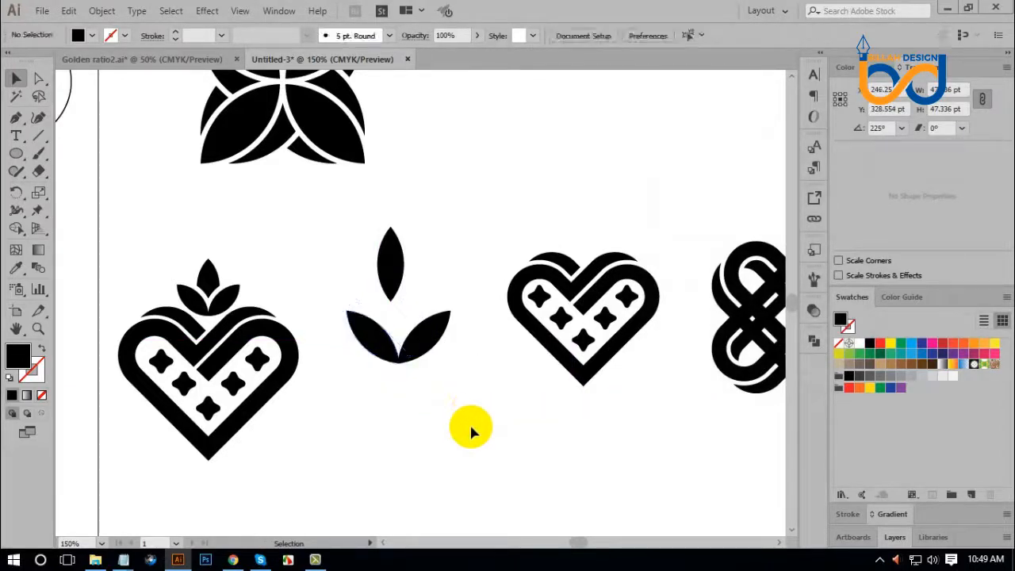
{"action": "left_click", "coordinate": [418, 344]}
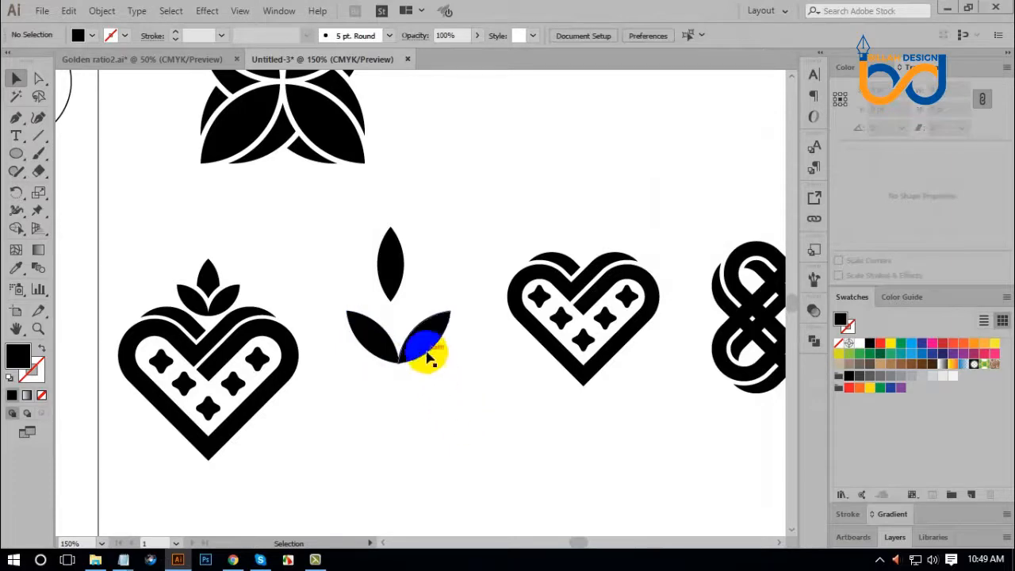
{"action": "left_click", "coordinate": [393, 353]}
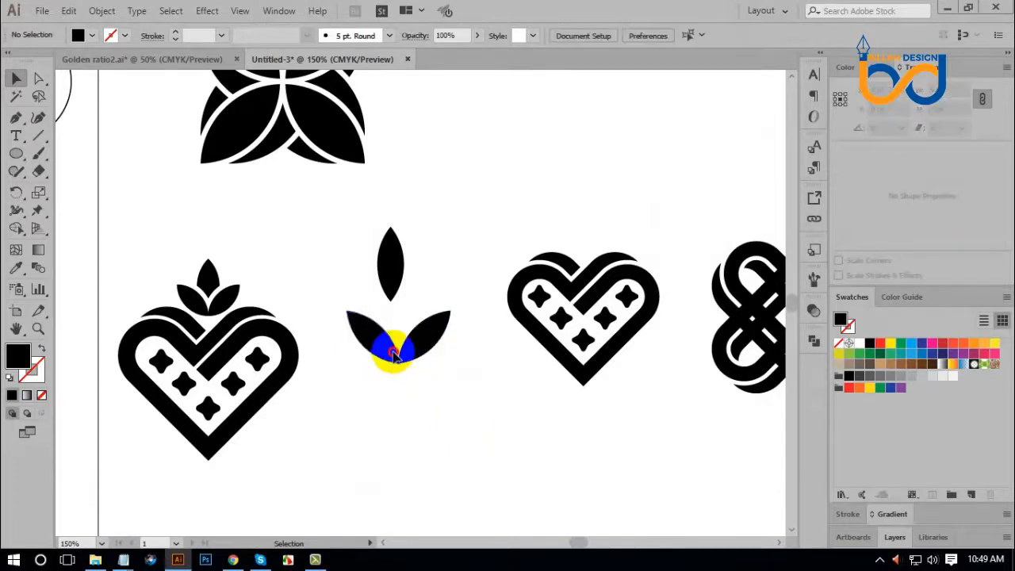
{"action": "left_click", "coordinate": [467, 434]}
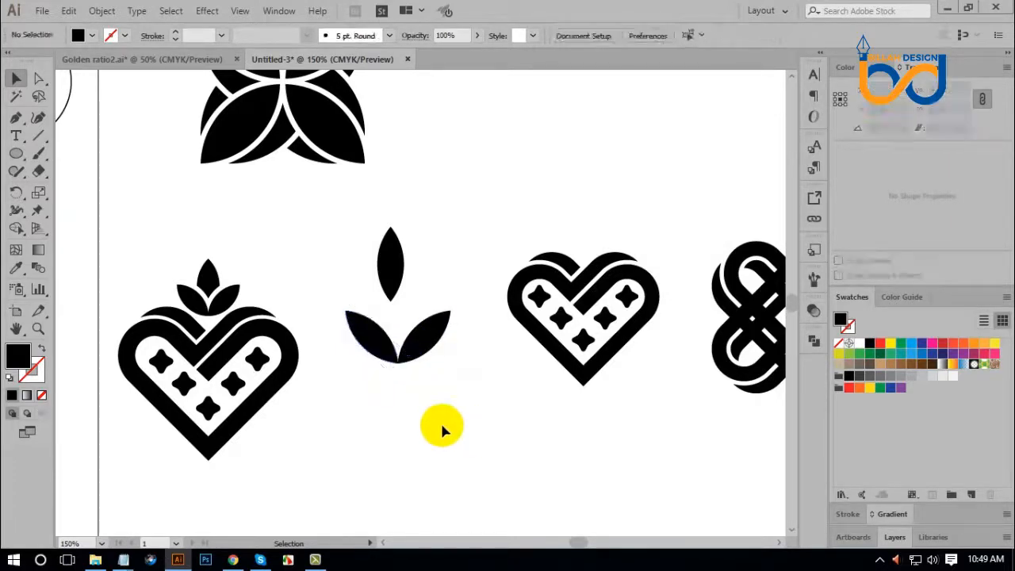
Step: Unite the two slanted leaves into a single shape
{"action": "left_click_drag", "start_coordinate": [390, 404], "coordinate": [436, 327]}
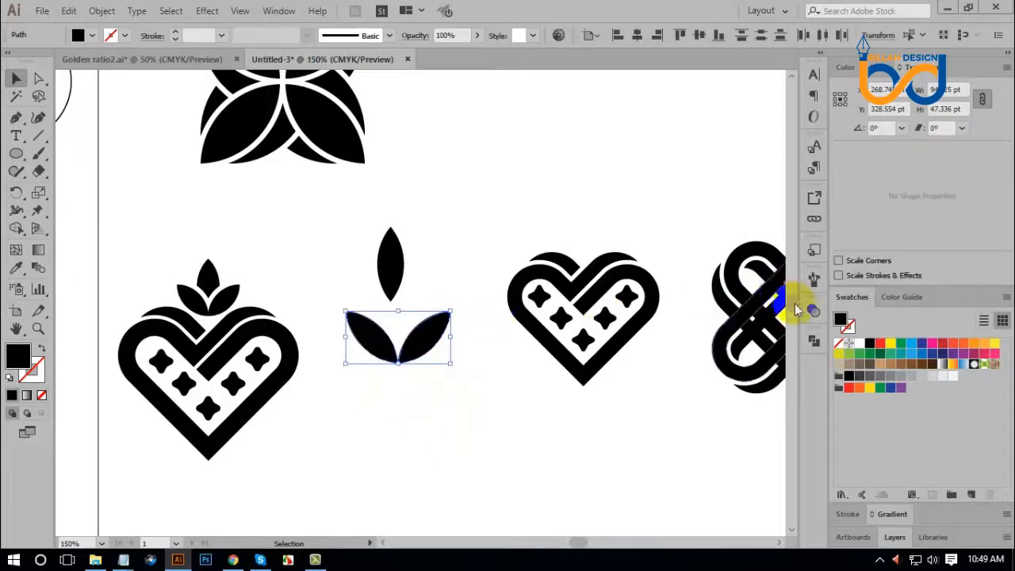
{"action": "left_click", "coordinate": [814, 343]}
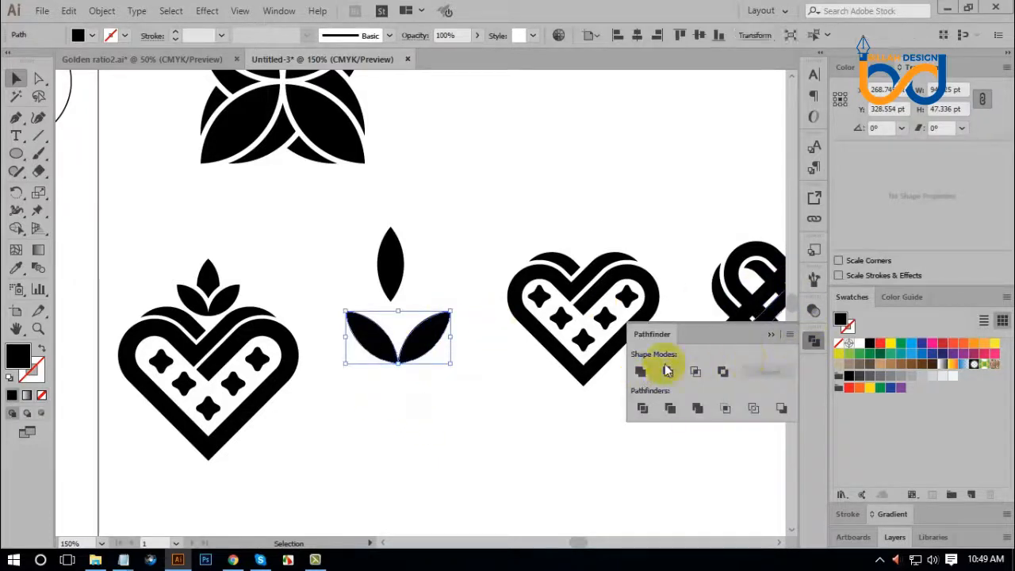
{"action": "left_click", "coordinate": [813, 341]}
Step: Move the upright leaf down between the two slanted leaves and center it on them
{"action": "left_click_drag", "start_coordinate": [390, 269], "coordinate": [394, 311]}
{"action": "left_click", "coordinate": [458, 384]}
{"action": "left_click", "coordinate": [421, 353]}
{"action": "left_click", "coordinate": [453, 407]}
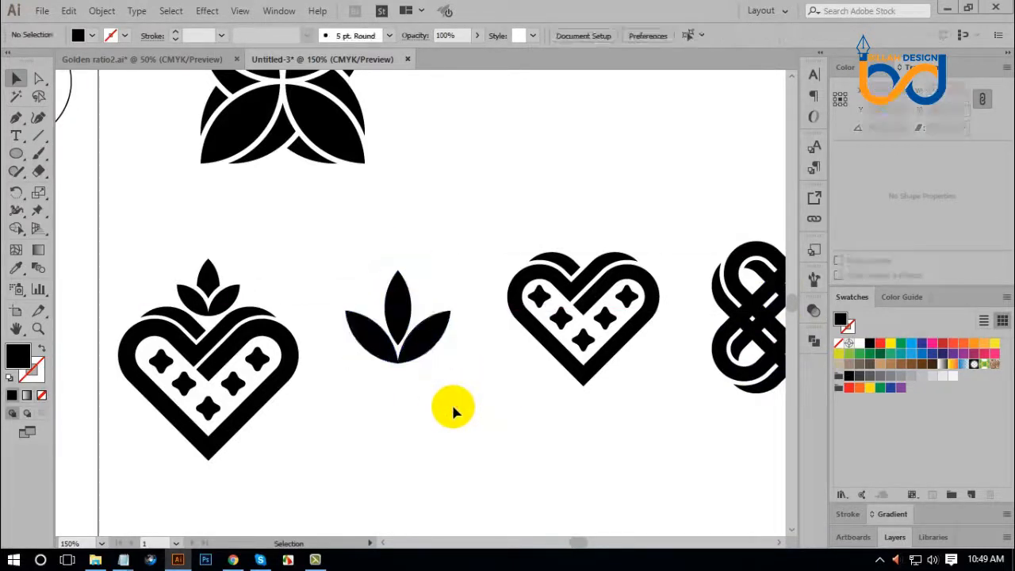
{"action": "left_click_drag", "start_coordinate": [373, 387], "coordinate": [452, 272]}
{"action": "left_click", "coordinate": [520, 422]}
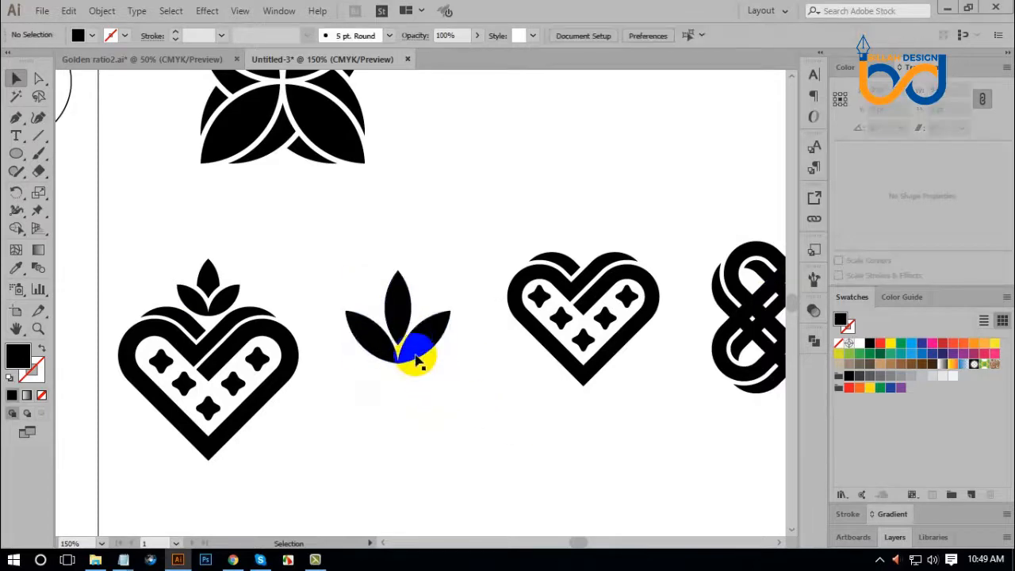
Step: Offset the path of the united side leaves by 6 pt with miter joins and fill the offset shape white
{"action": "left_click", "coordinate": [419, 359]}
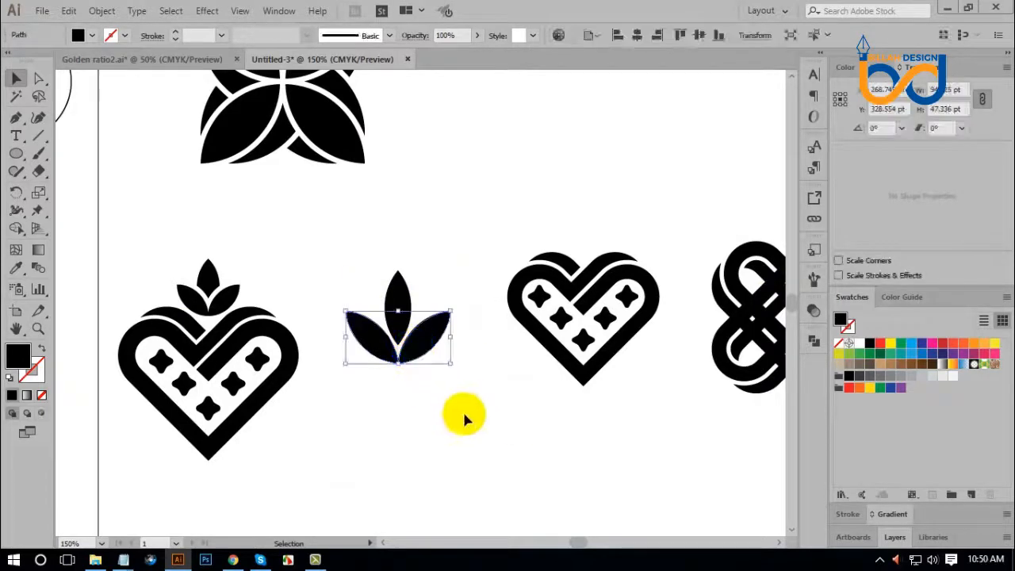
{"action": "left_click", "coordinate": [101, 11]}
{"action": "mouse_move", "coordinate": [204, 331]}
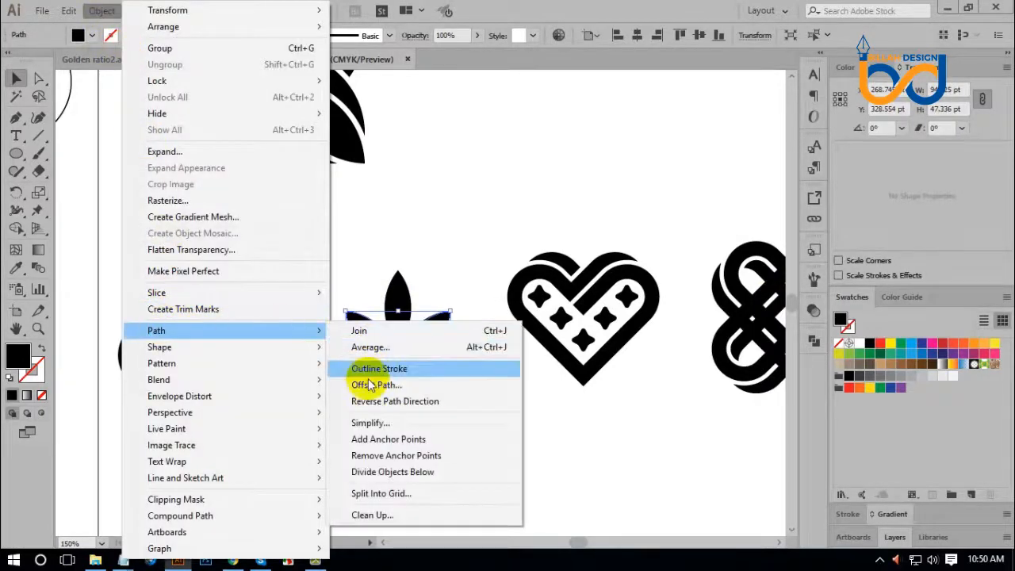
{"action": "left_click", "coordinate": [370, 385]}
{"action": "left_click", "coordinate": [697, 326]}
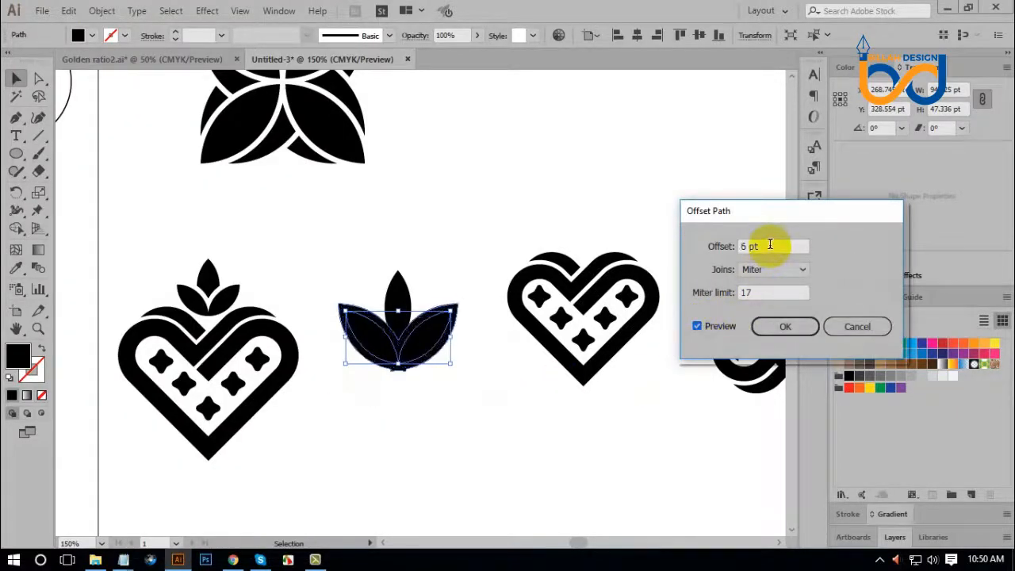
{"action": "left_click", "coordinate": [794, 333]}
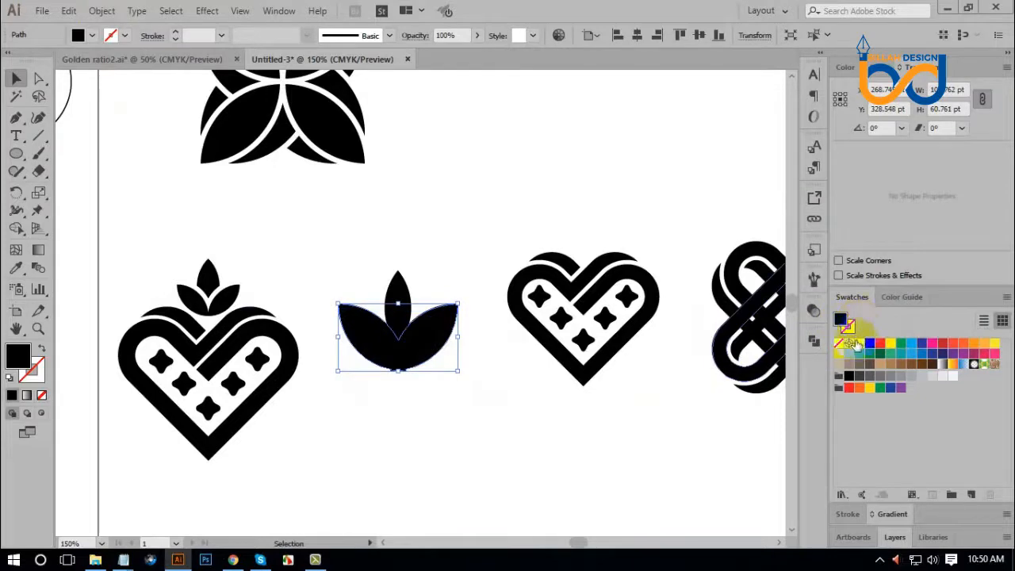
{"action": "left_click", "coordinate": [564, 436]}
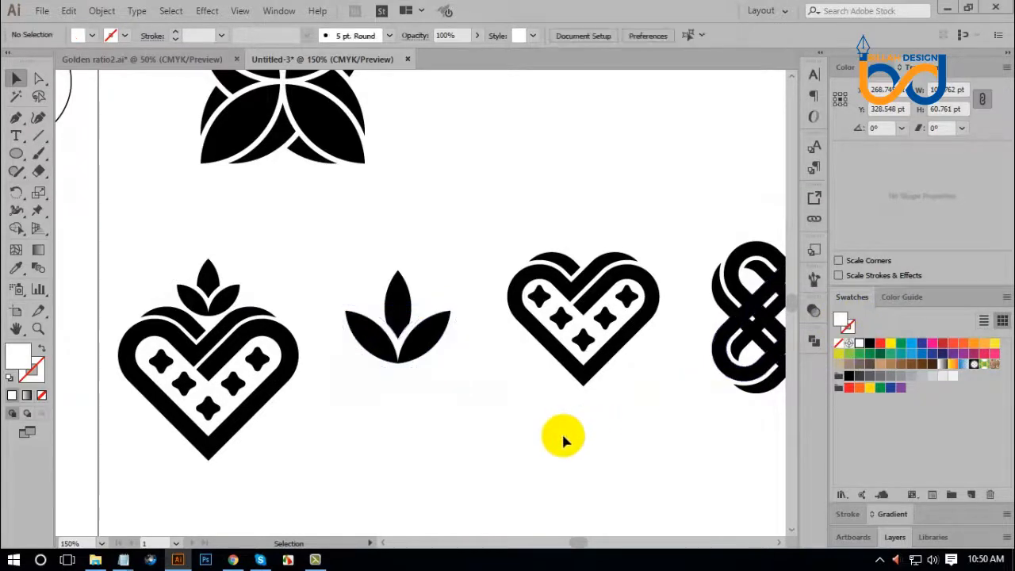
{"action": "key", "text": "space"}
{"action": "left_click_drag", "start_coordinate": [503, 435], "coordinate": [563, 434]}
{"action": "key", "text": "ctrl+plus"}
{"action": "key", "text": "ctrl+plus"}
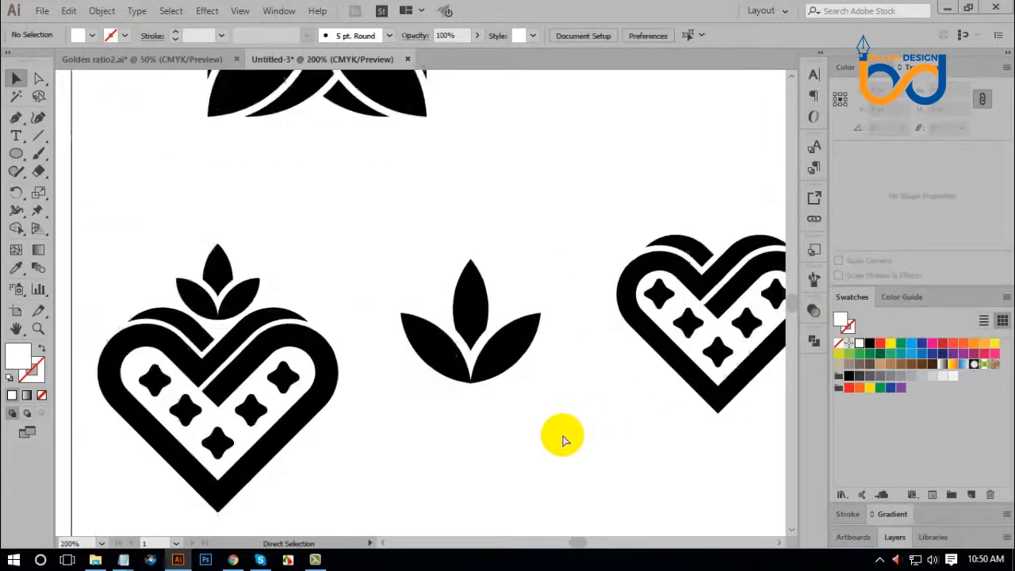
Step: Widen the upright leaf evenly on both sides while keeping its height and center position
{"action": "left_click", "coordinate": [503, 309]}
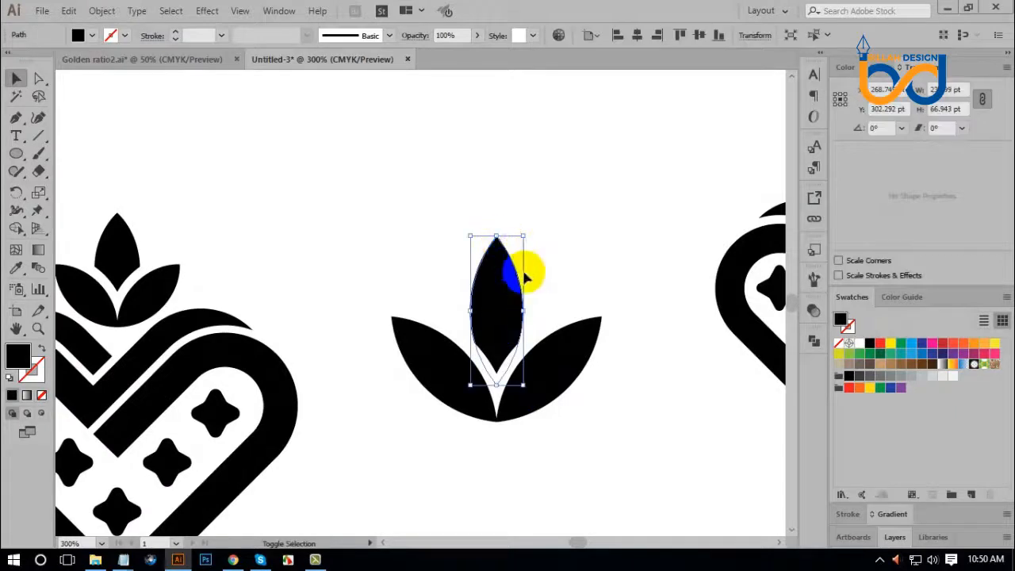
{"action": "left_click_drag", "start_coordinate": [524, 312], "coordinate": [530, 311]}
{"action": "left_click", "coordinate": [620, 464]}
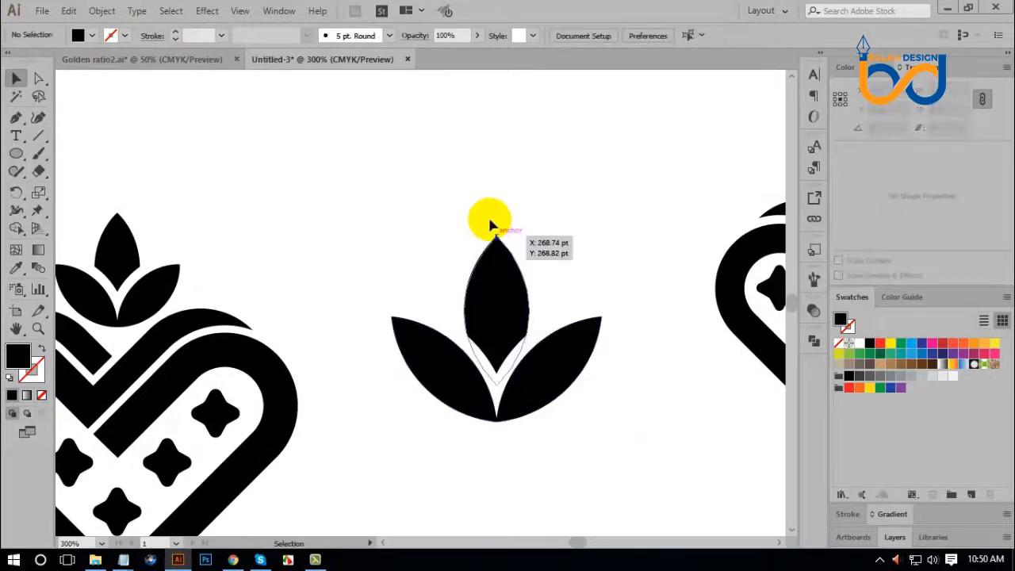
Step: Subtract the white offset shape from the upright leaf with Minus Front and group the three leaves
{"action": "left_click_drag", "start_coordinate": [473, 190], "coordinate": [502, 360]}
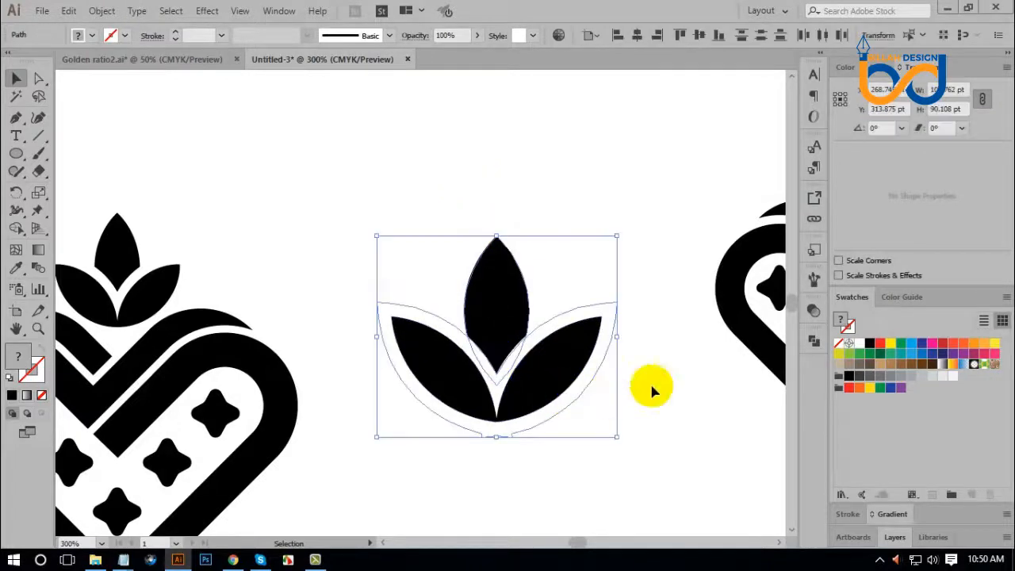
{"action": "left_click", "coordinate": [814, 342]}
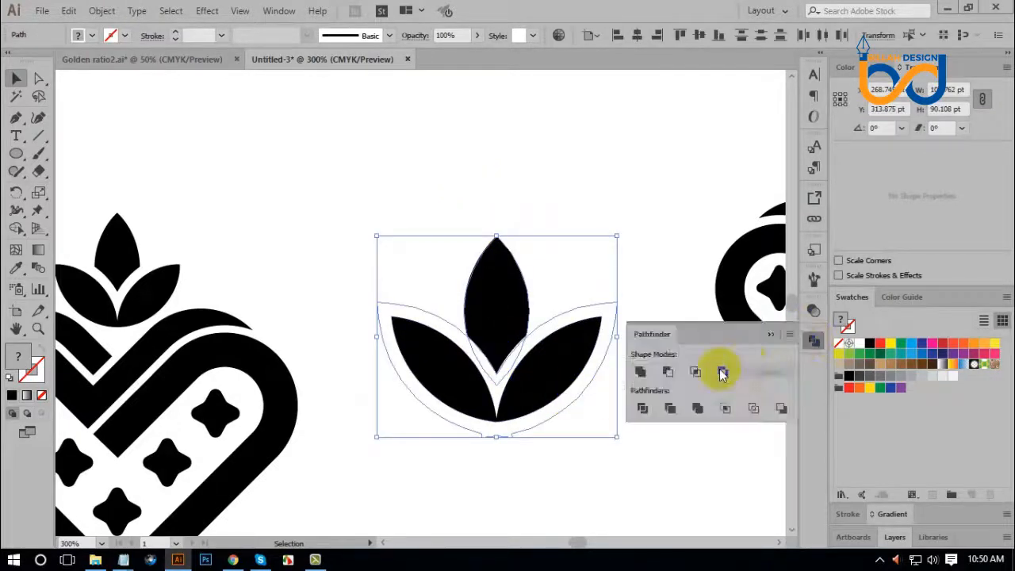
{"action": "left_click", "coordinate": [669, 371]}
{"action": "left_click", "coordinate": [621, 390]}
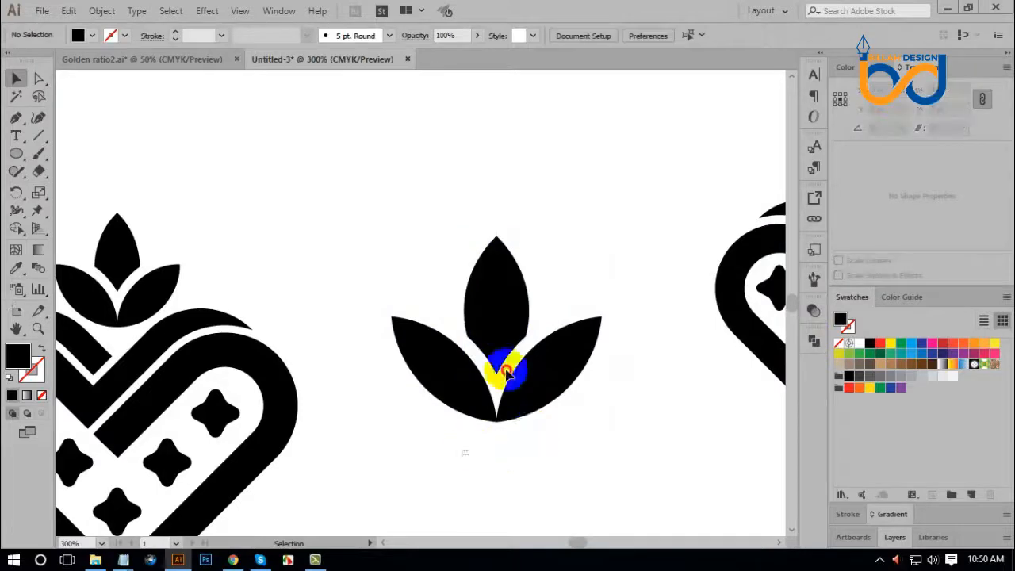
{"action": "left_click", "coordinate": [507, 368]}
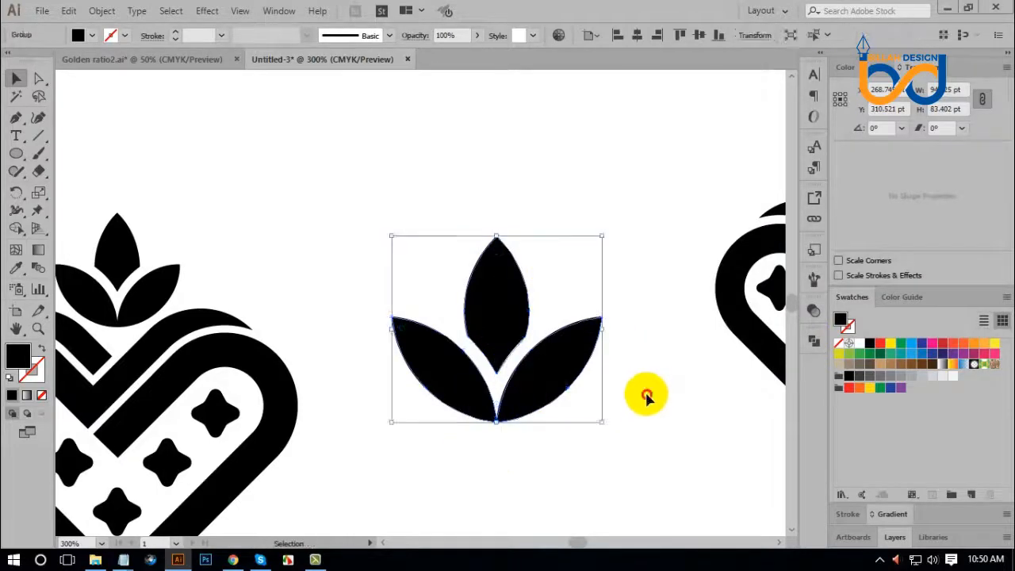
{"action": "left_click", "coordinate": [645, 400]}
Step: Scale the three-leaf crown down to about 47 pt tall and center it just above the star-filled heart
{"action": "key", "text": "ctrl+minus"}
{"action": "key", "text": "ctrl+minus"}
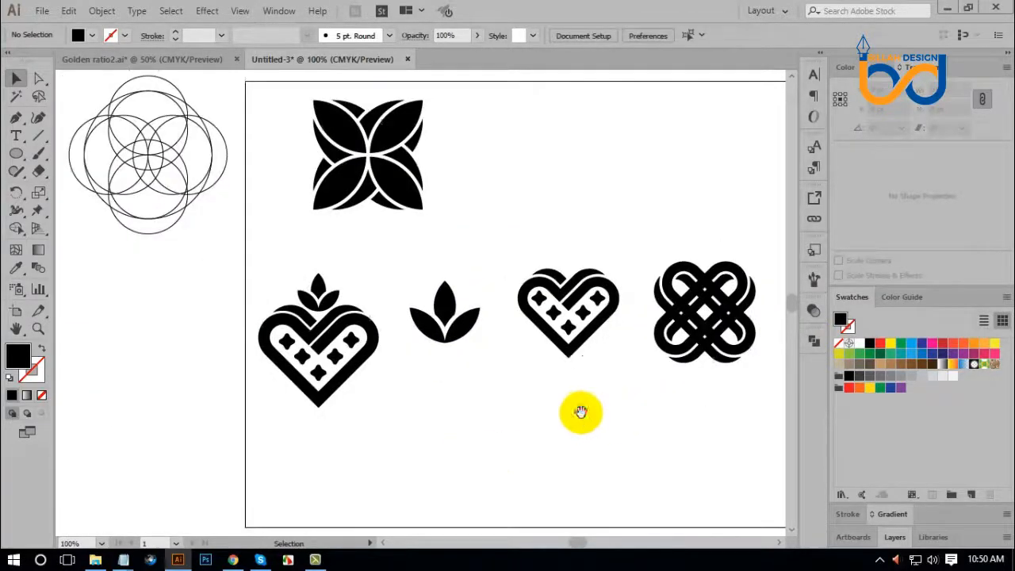
{"action": "left_click_drag", "start_coordinate": [581, 412], "coordinate": [565, 412]}
{"action": "left_click_drag", "start_coordinate": [481, 318], "coordinate": [576, 250]}
{"action": "left_click_drag", "start_coordinate": [554, 207], "coordinate": [554, 233]}
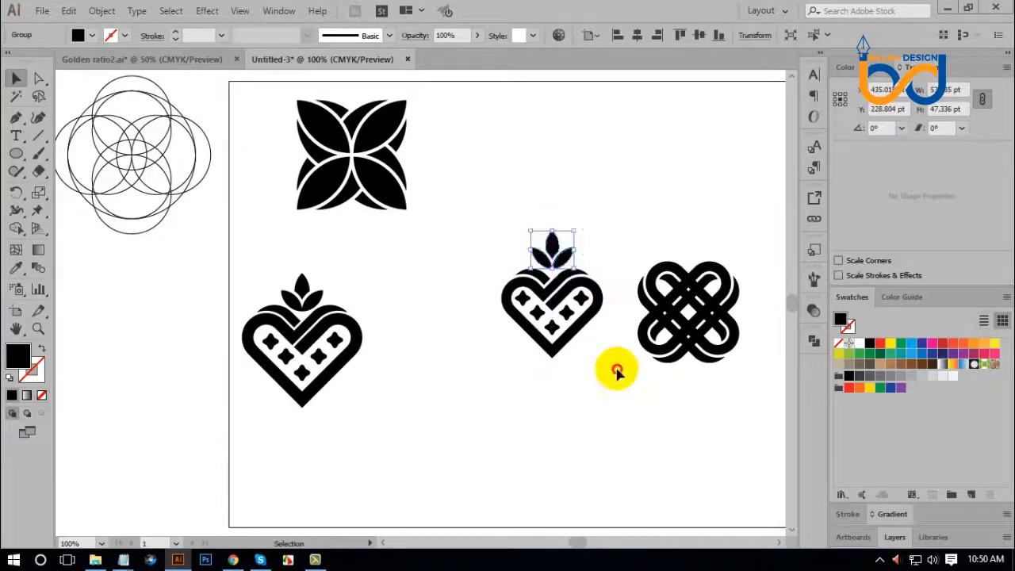
{"action": "left_click", "coordinate": [624, 405]}
Step: Group the three-leaf crown with the heart beneath it
{"action": "left_click_drag", "start_coordinate": [593, 204], "coordinate": [573, 408]}
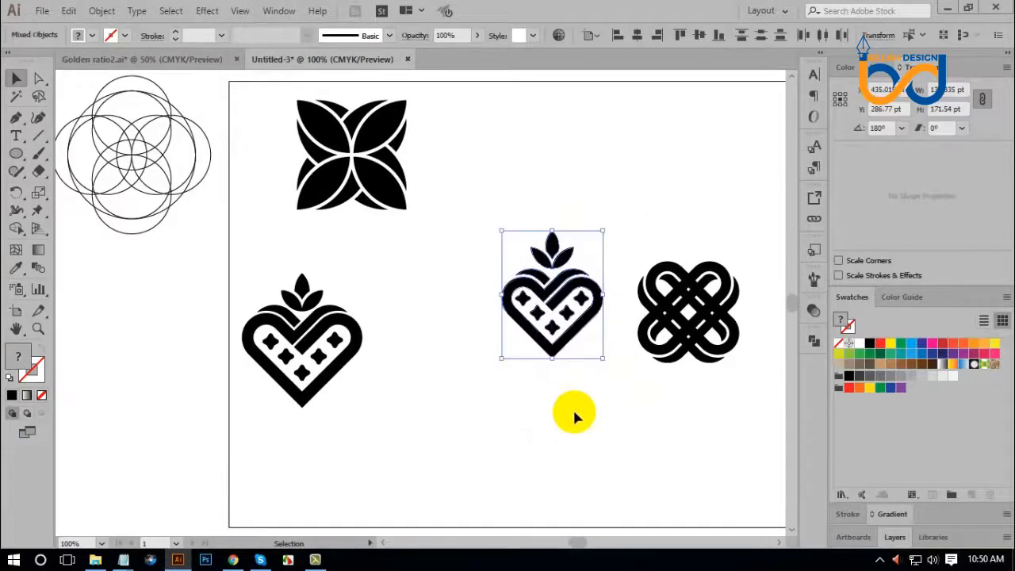
{"action": "key", "text": "a"}
{"action": "key", "text": "v"}
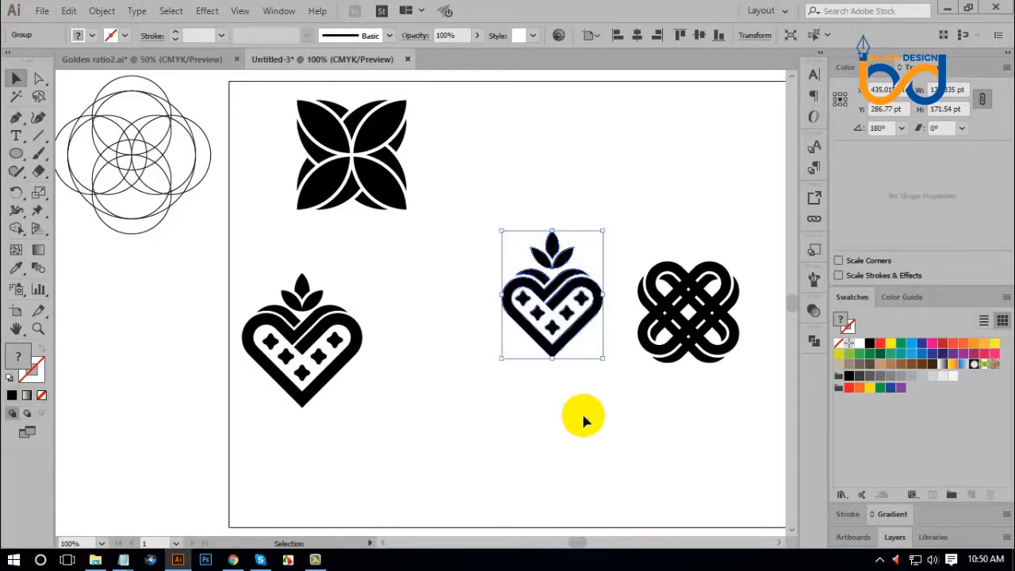
{"action": "left_click", "coordinate": [581, 410]}
Step: Delete the interlaced knot, the construction circles beside the artboard and the older reference heart
{"action": "key", "text": "ctrl+minus"}
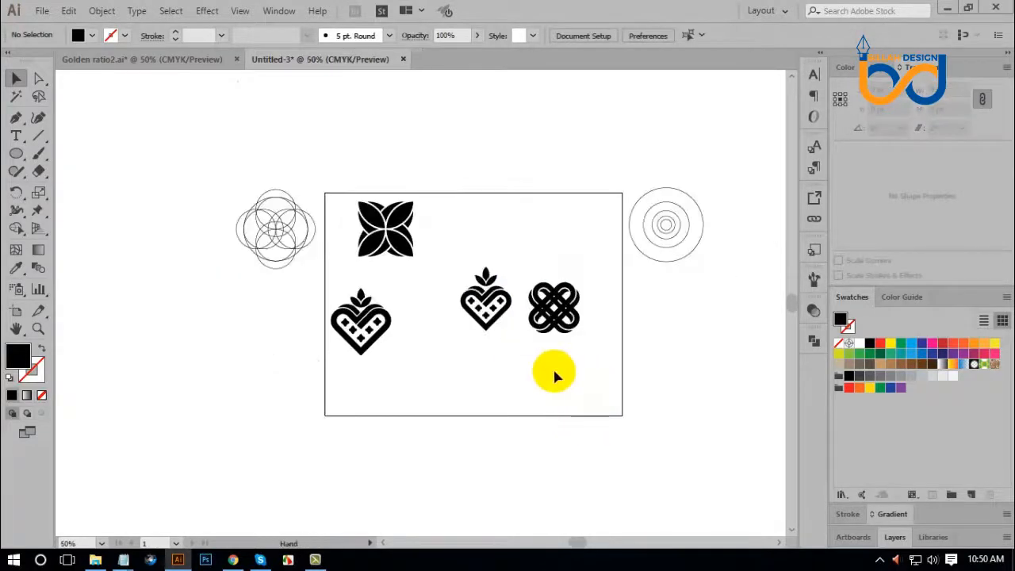
{"action": "left_click", "coordinate": [590, 273]}
{"action": "key", "text": "Delete"}
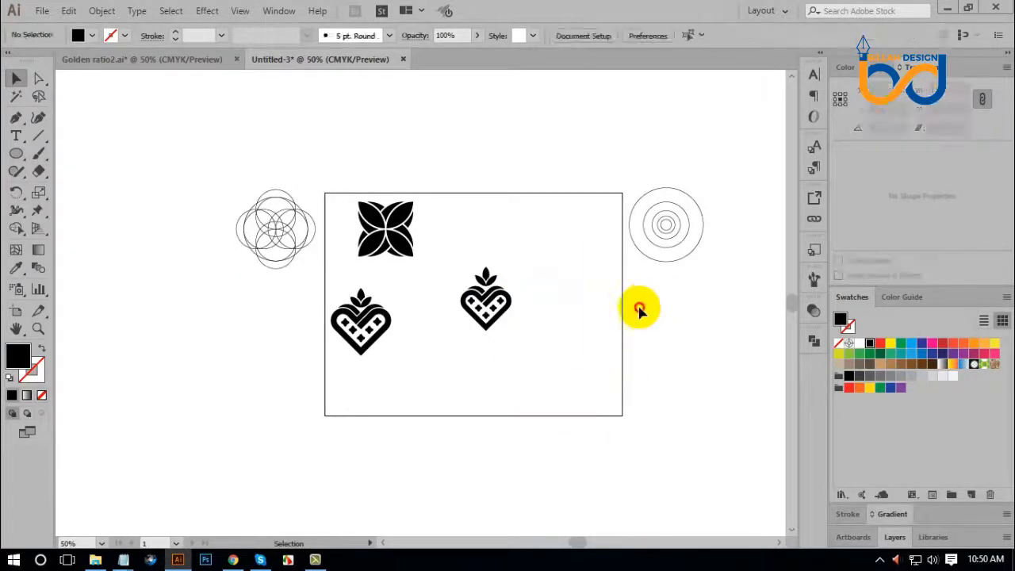
{"action": "key", "text": "Delete"}
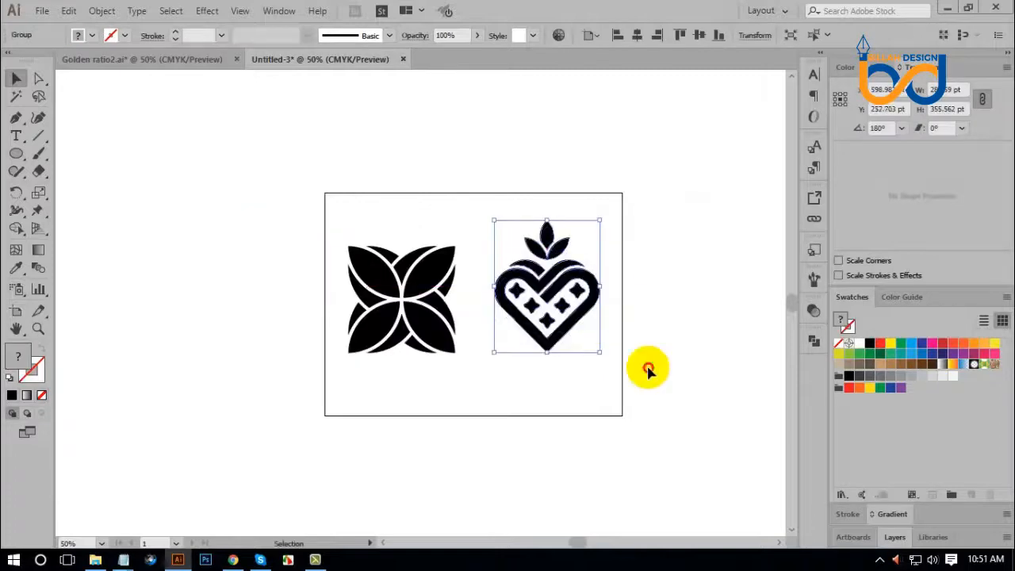
Step: Enlarge the four-petal logo and the crowned heart, about 356 pt tall, and arrange them side by side on the artboard
{"action": "left_click", "coordinate": [646, 367]}
{"action": "key", "text": "ctrl+plus"}
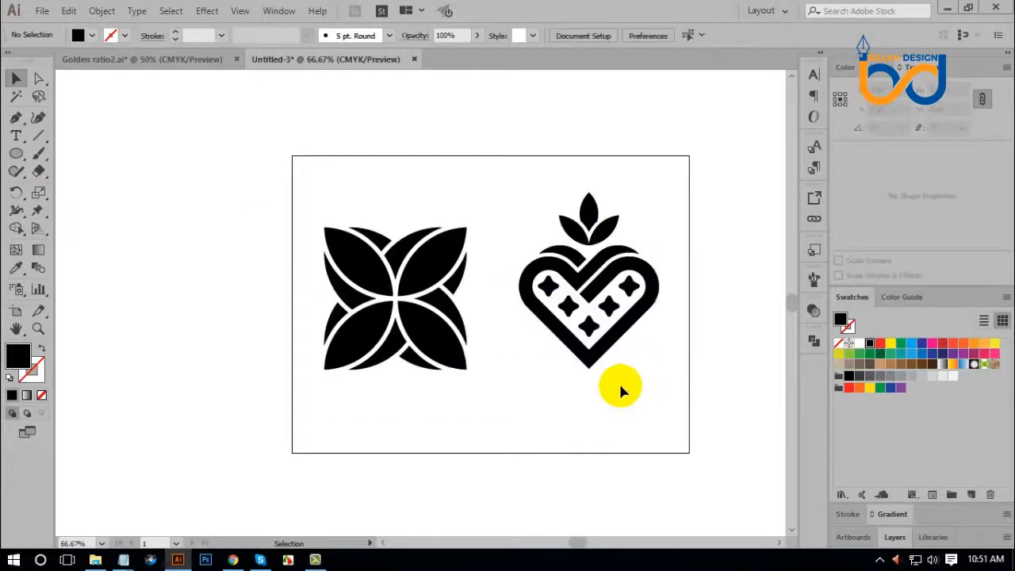
{"action": "left_click_drag", "start_coordinate": [607, 375], "coordinate": [596, 355]}
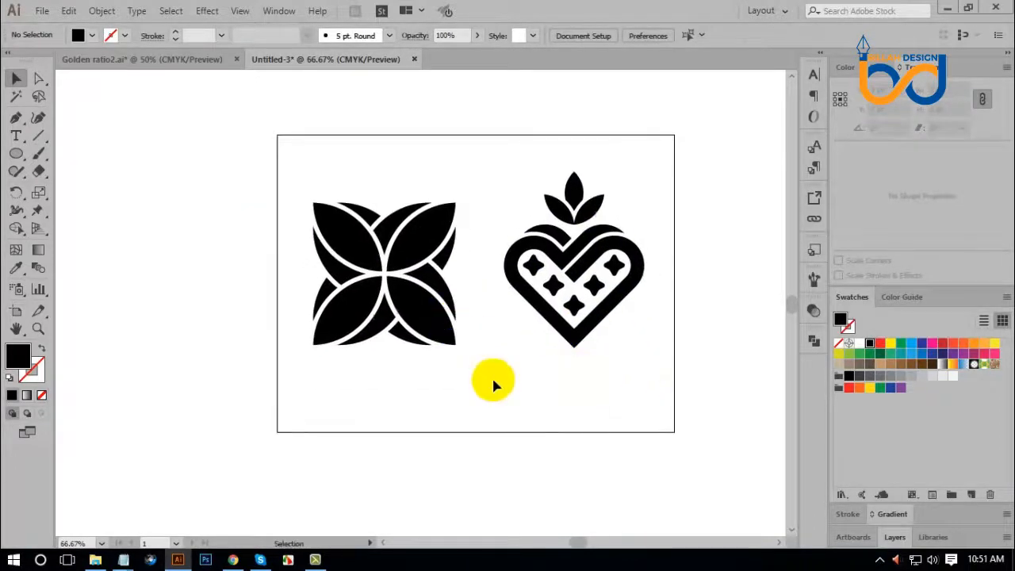